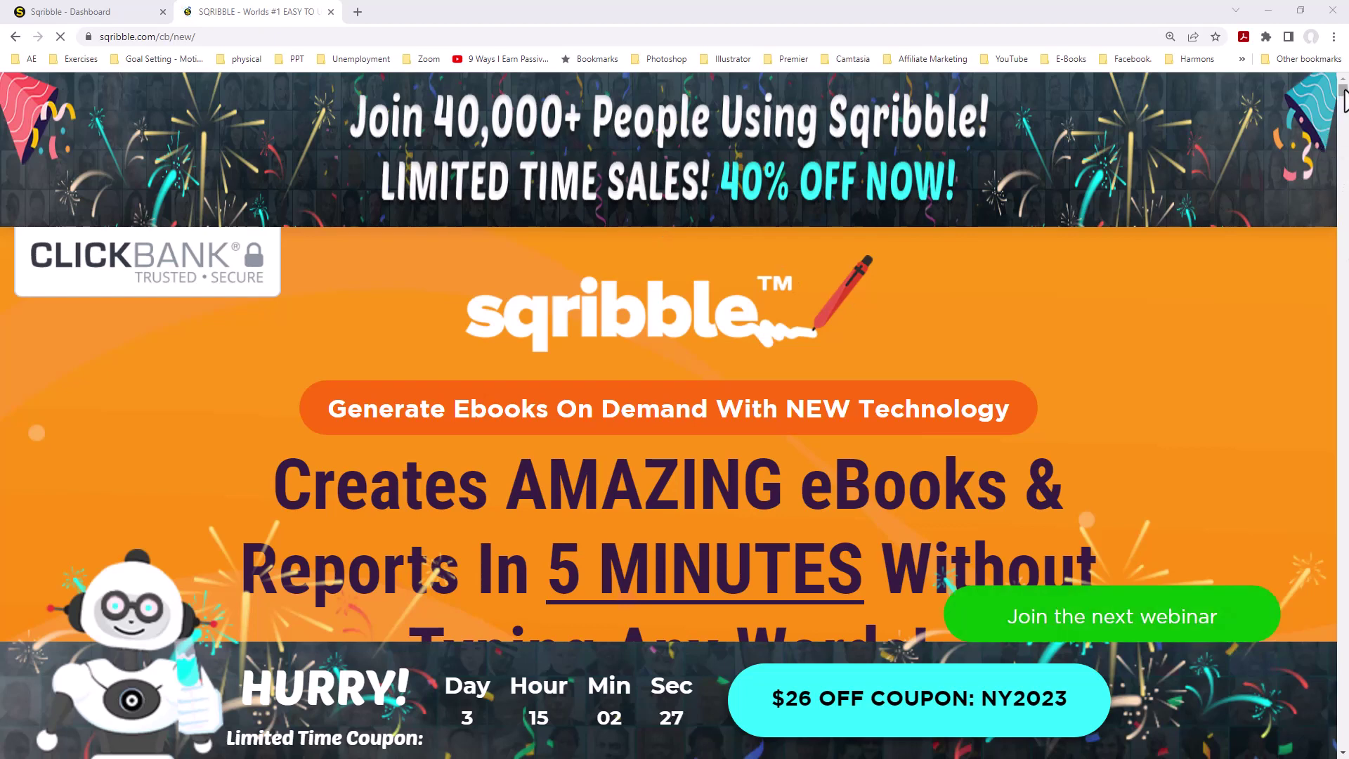
- Jump to the bottom of the sales page, then close that tab to return to the Dashboard
key("End")
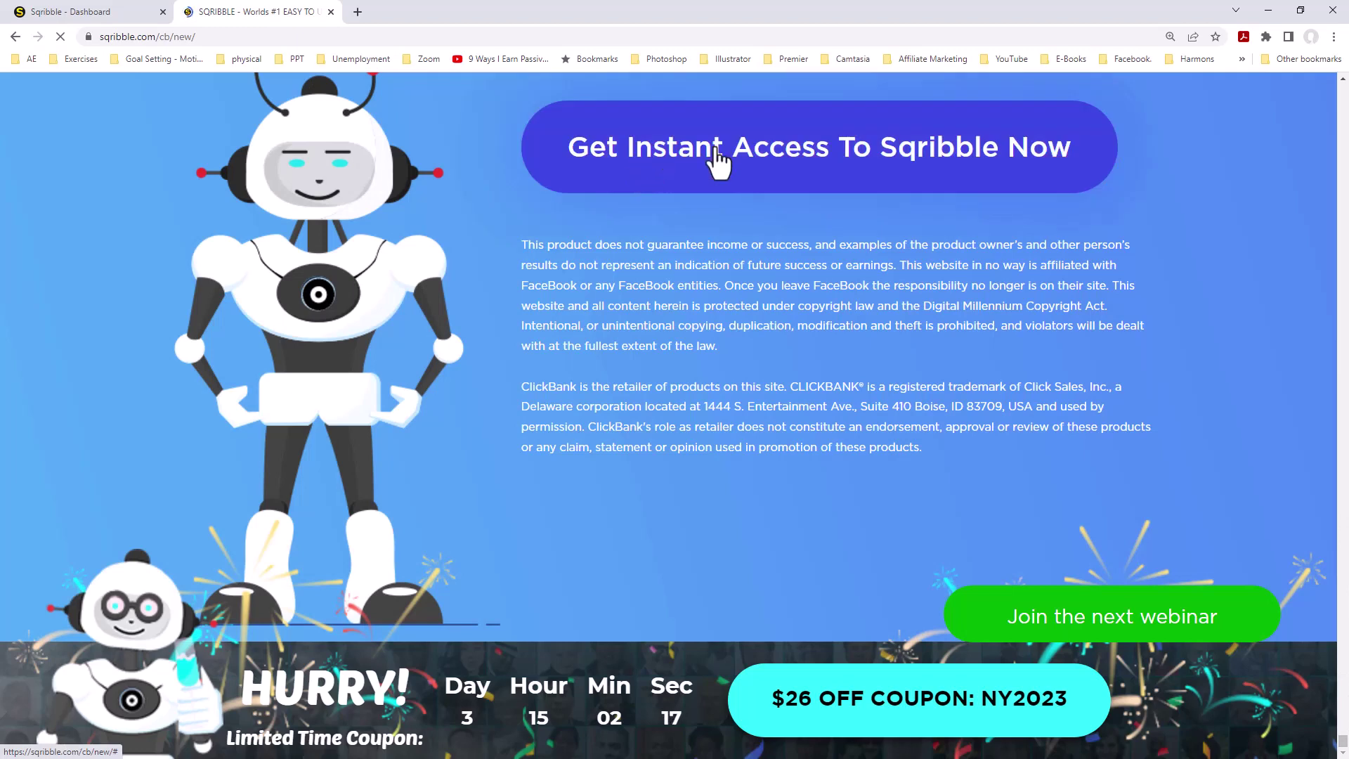
key("ctrl+w")
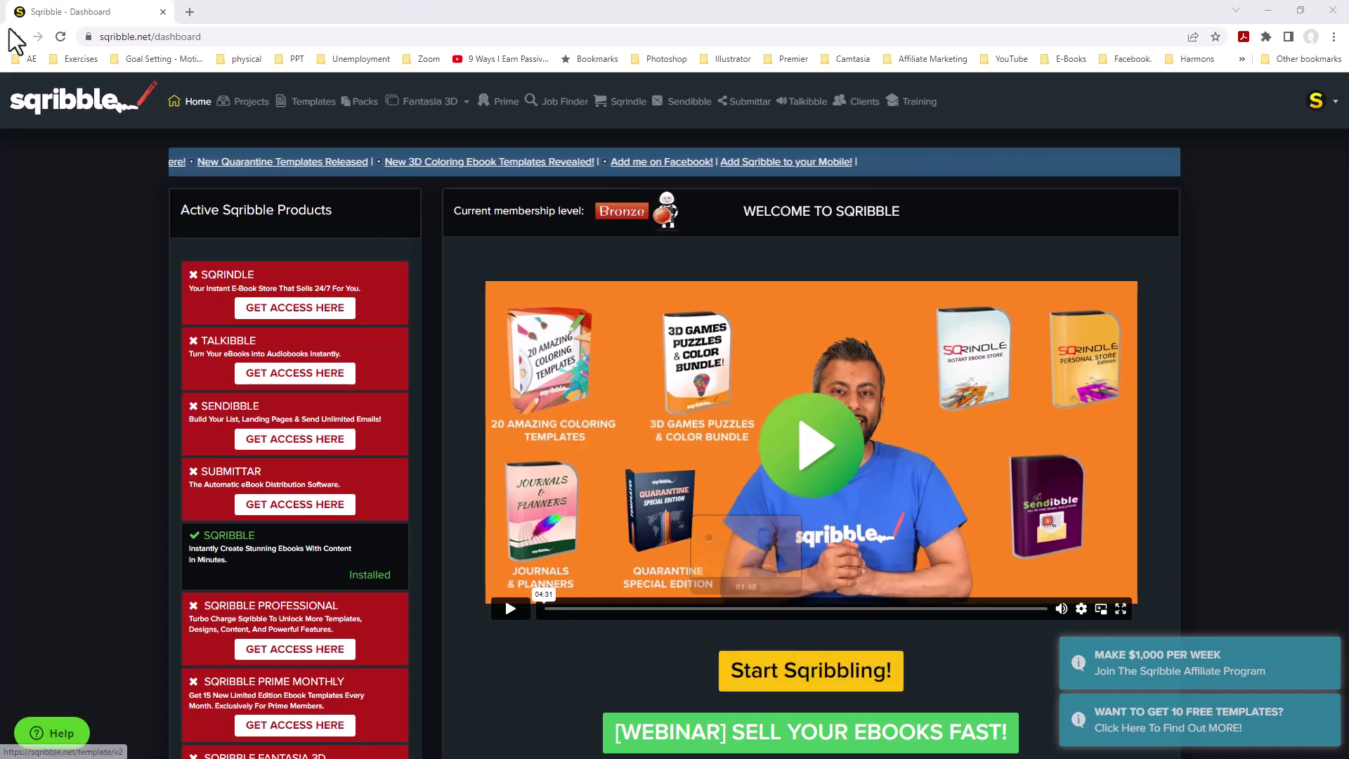
- View the Projects list with its two Creativity ebooks and start a New Project
left_click(257, 104)
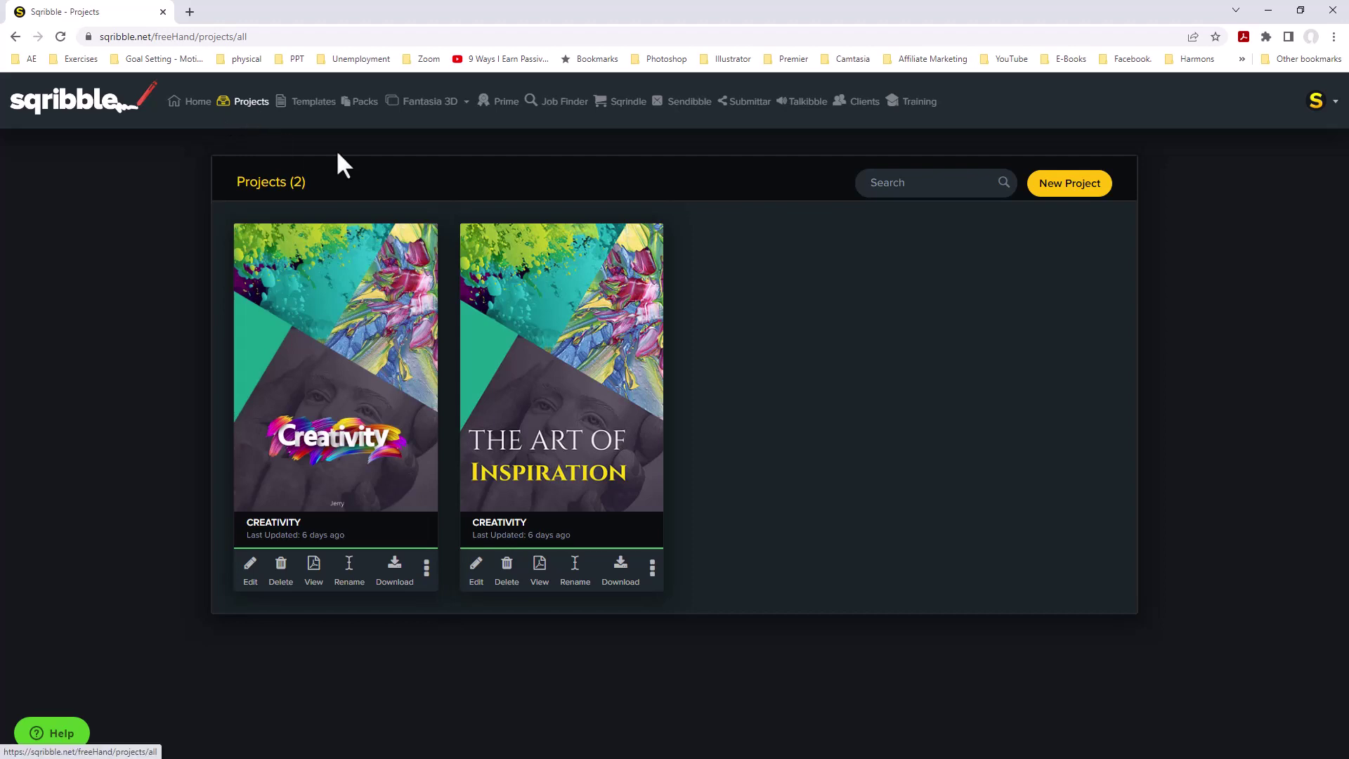
left_click(1061, 187)
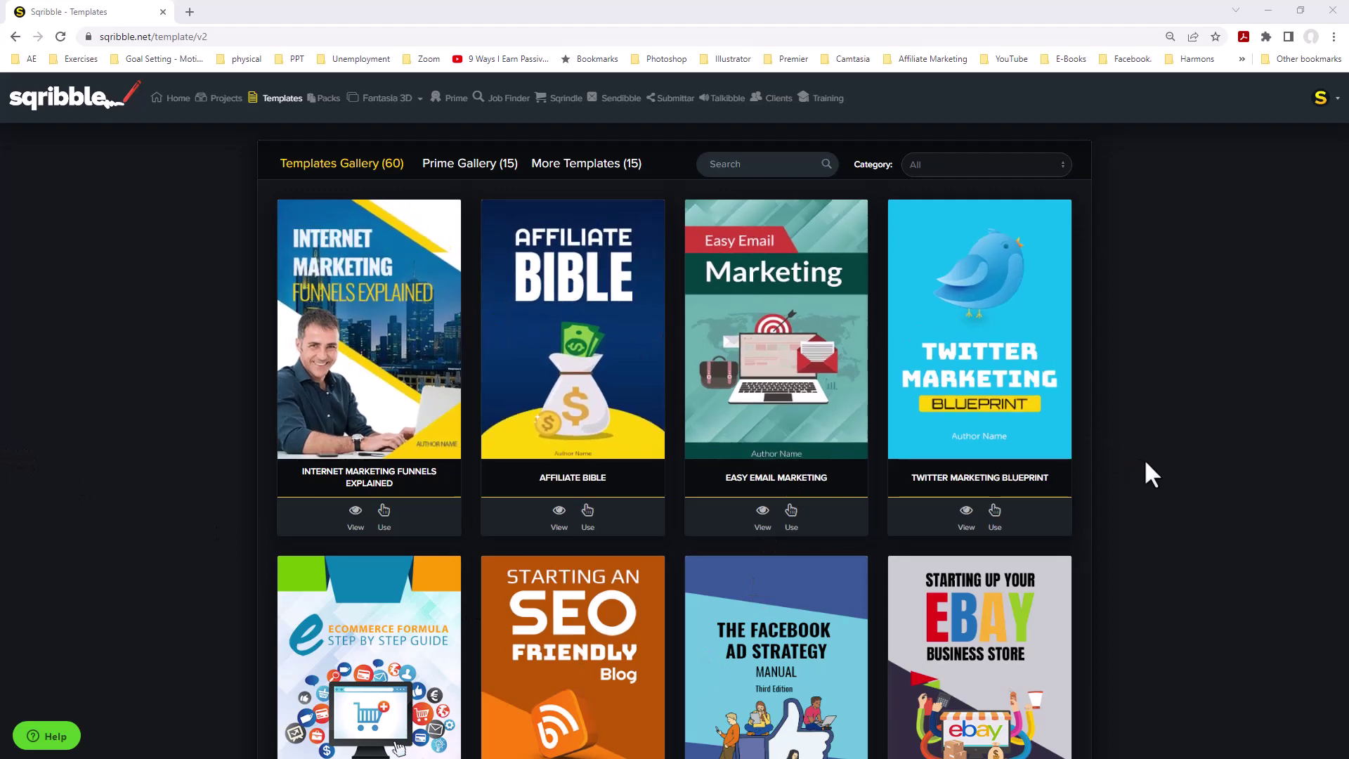
- Scroll through the 60-template gallery and open the Category dropdown
scroll(1144, 470, "down", 7)
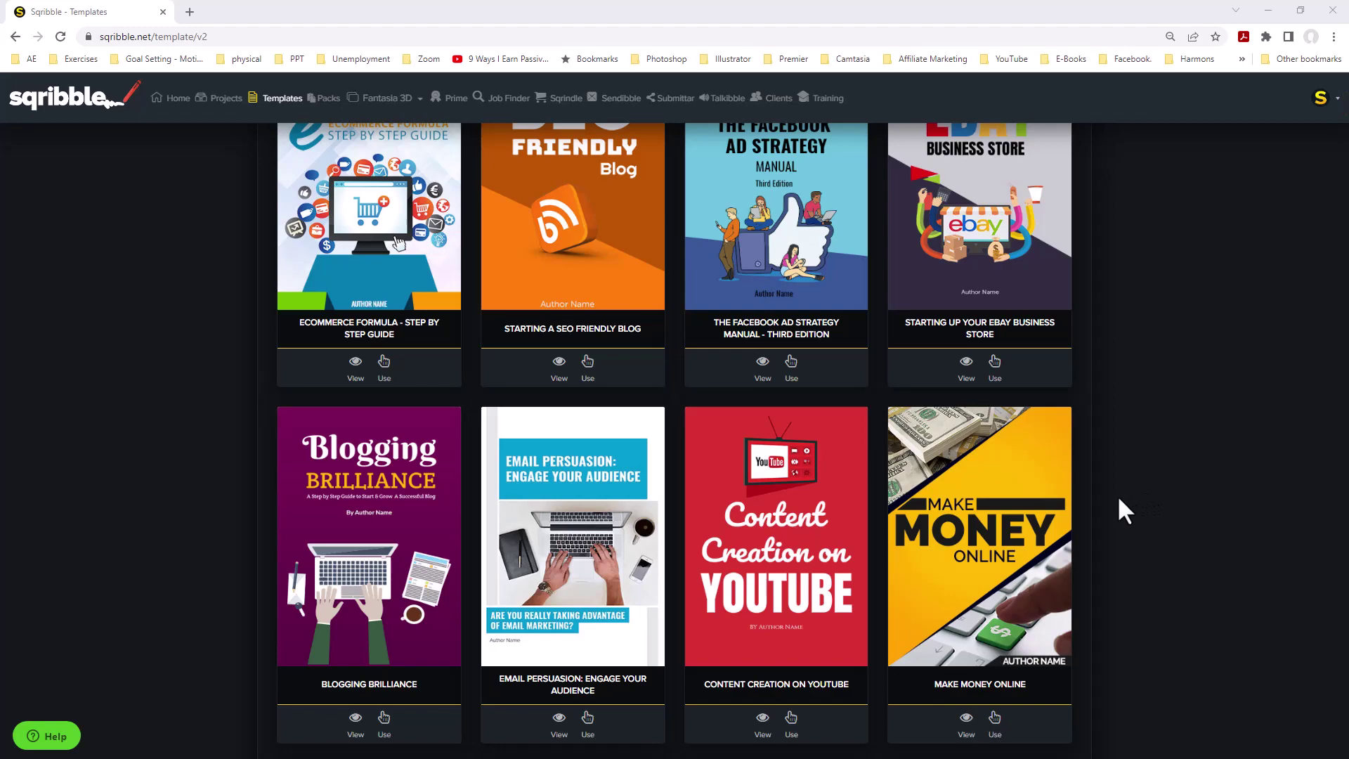
scroll(1120, 500, "down", 9)
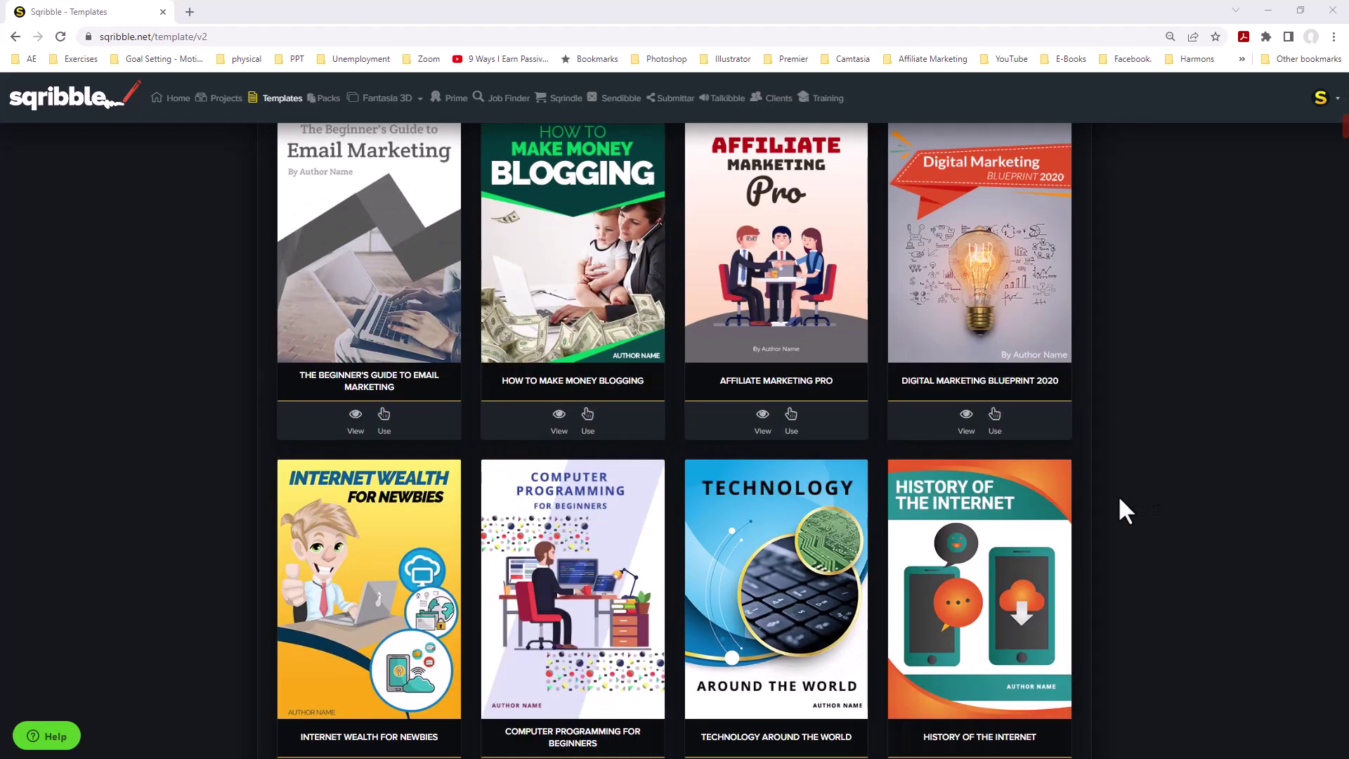
scroll(1120, 500, "down", 8)
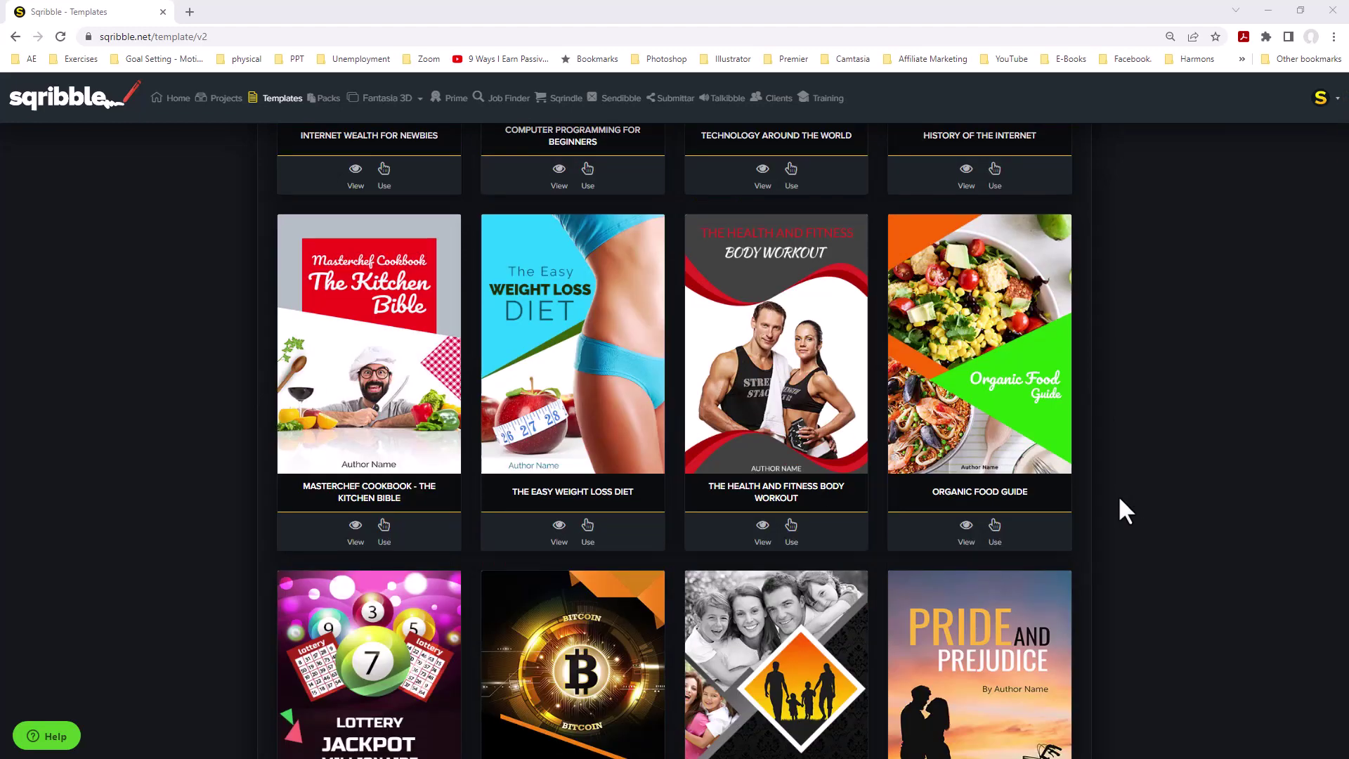
scroll(1119, 499, "down", 10)
scroll(1119, 499, "up", 15)
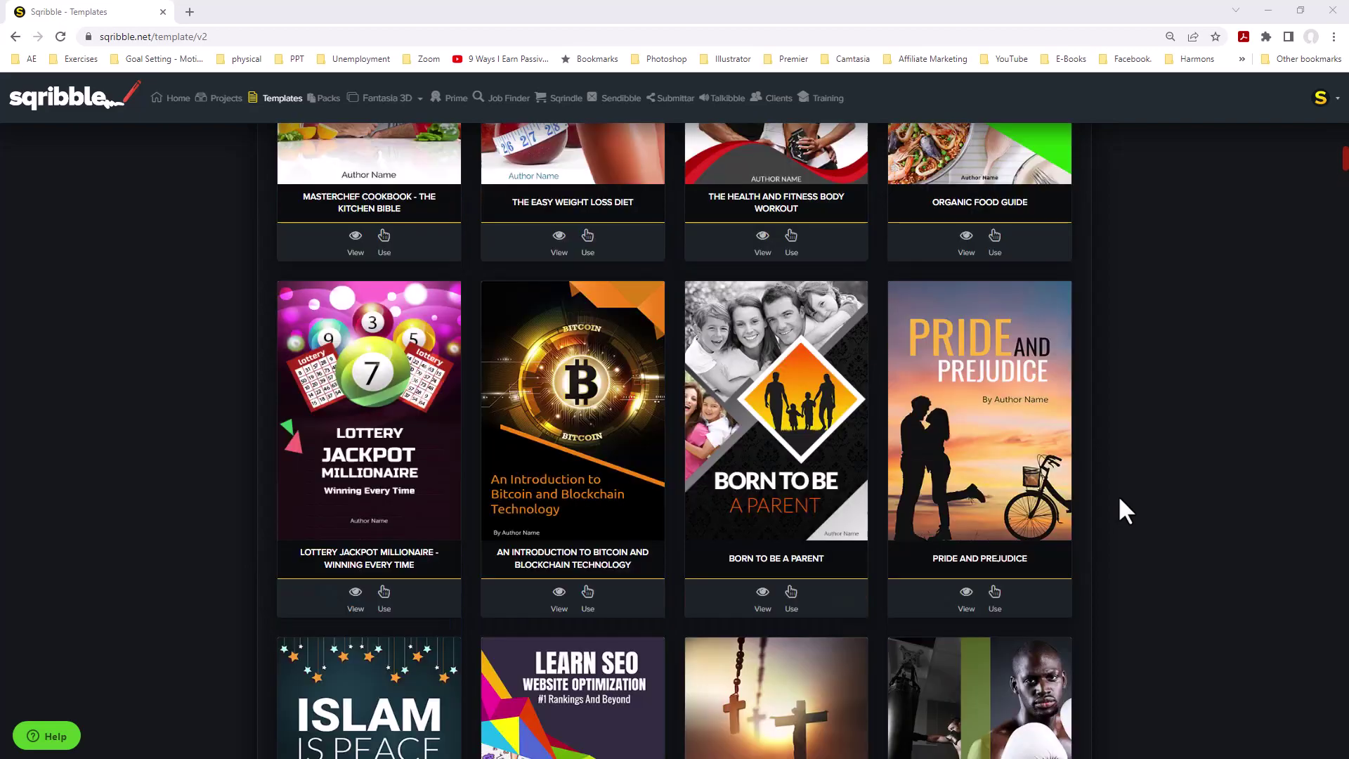
scroll(1119, 494, "up", 9)
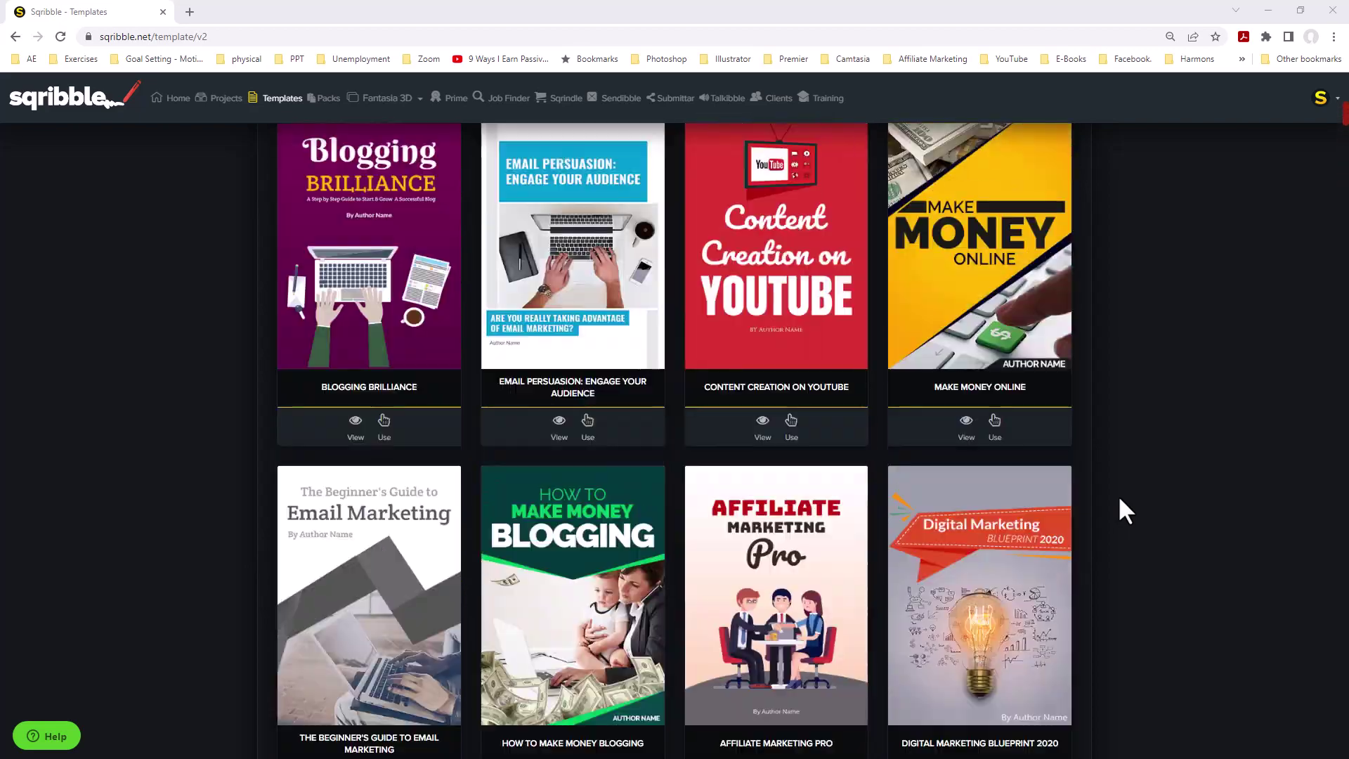
scroll(1119, 495, "down", 17)
scroll(1118, 495, "down", 10)
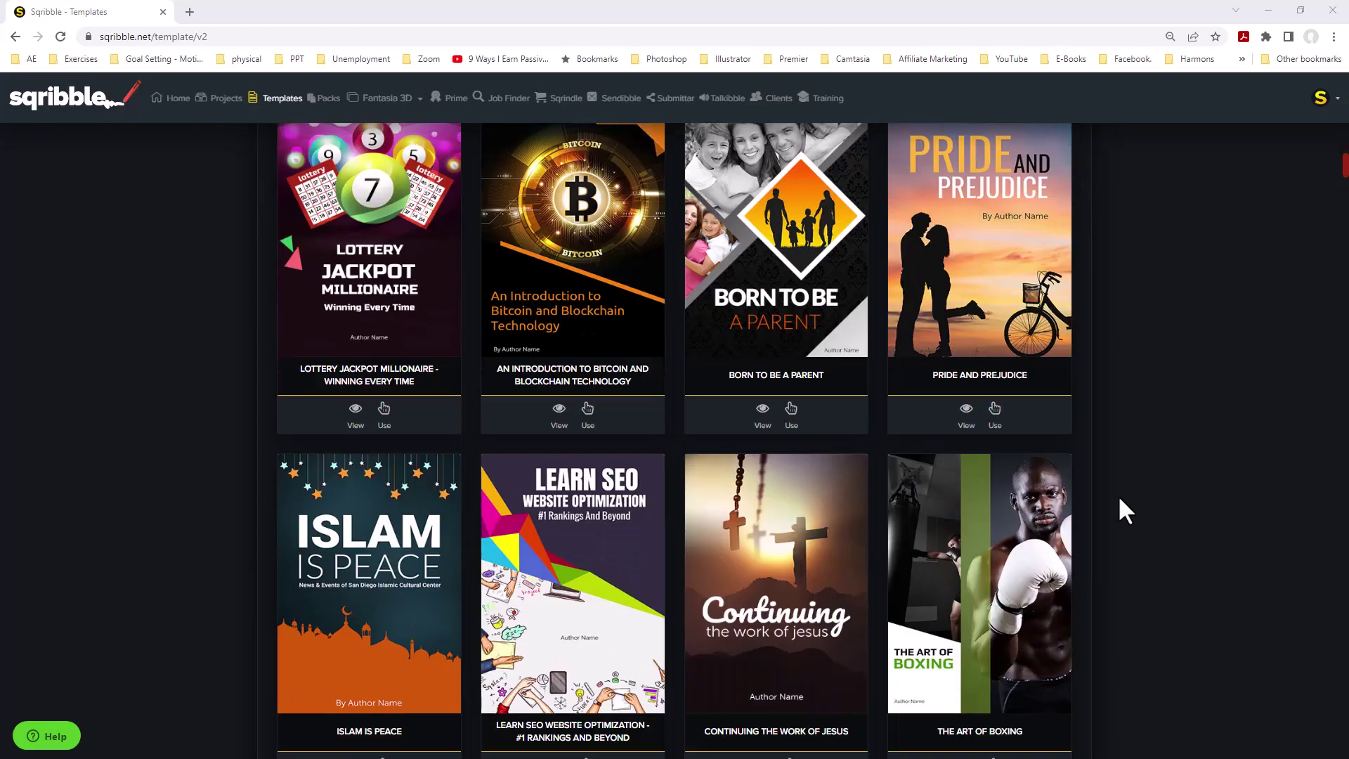
scroll(1124, 422, "up", 20)
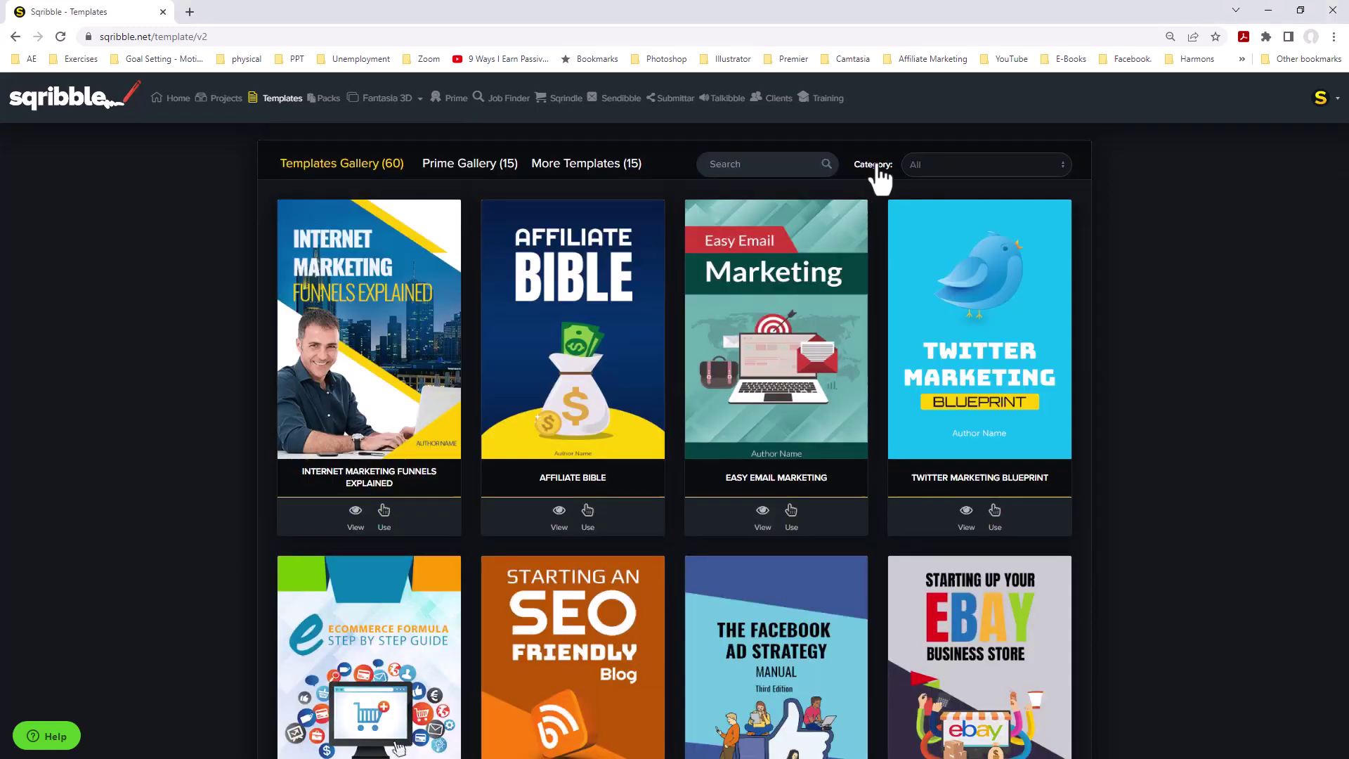
left_click(1060, 171)
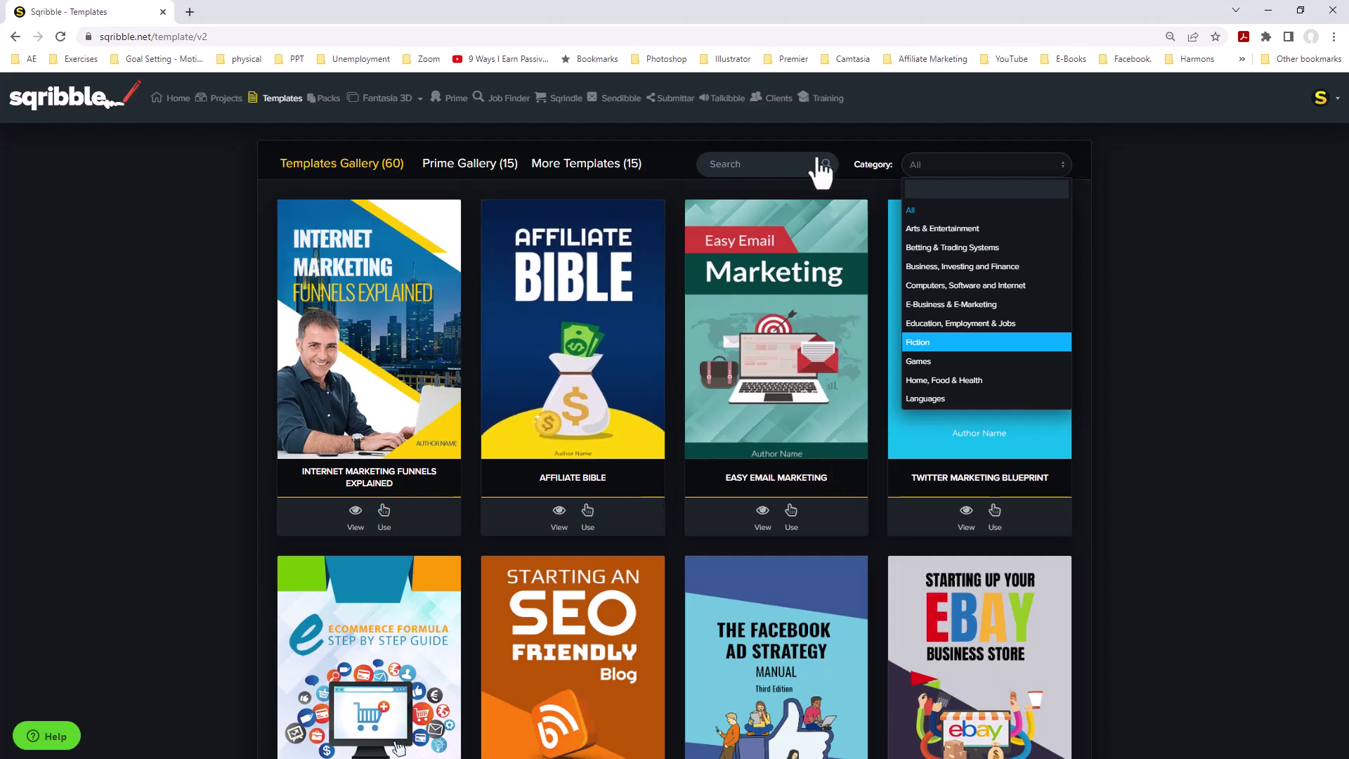
- Close the categories, try the Search box, and scroll down to The Art of Inspiration
left_click(776, 169)
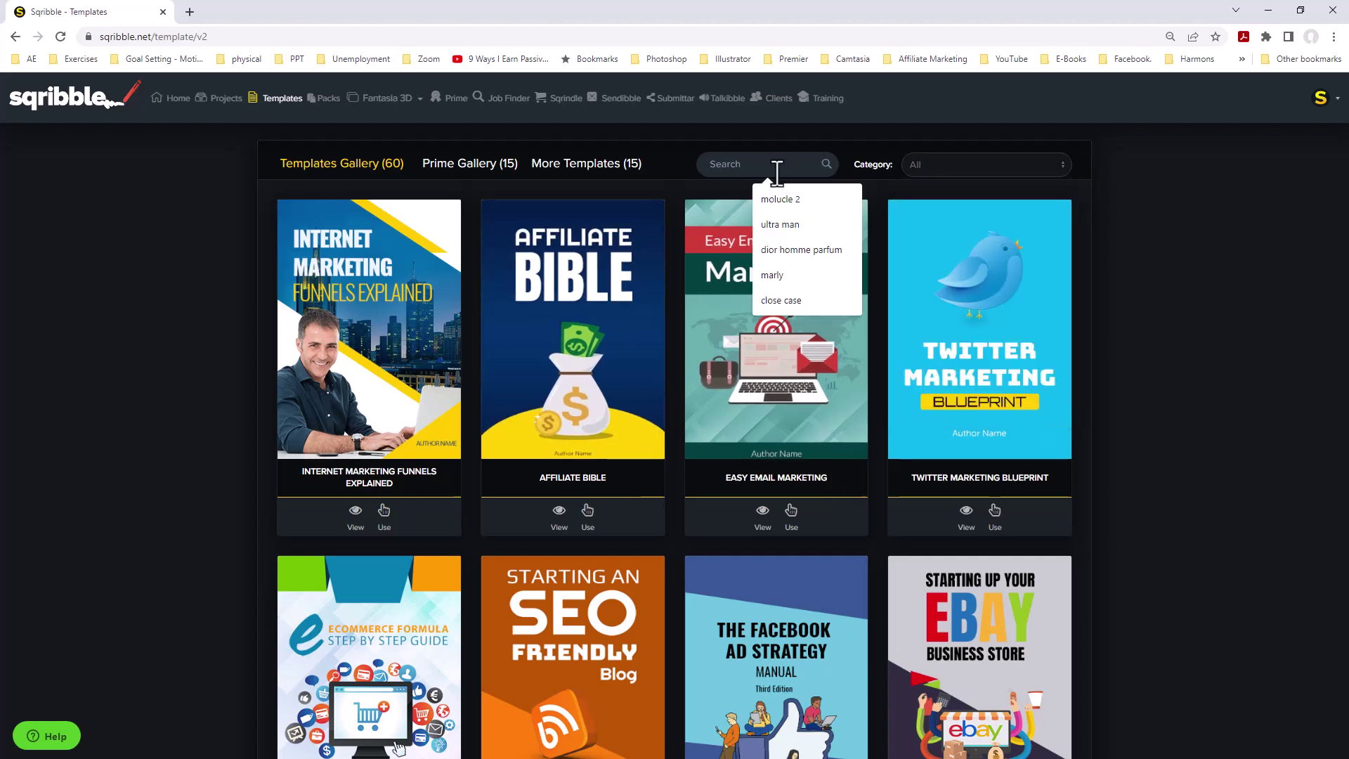
left_click(1153, 347)
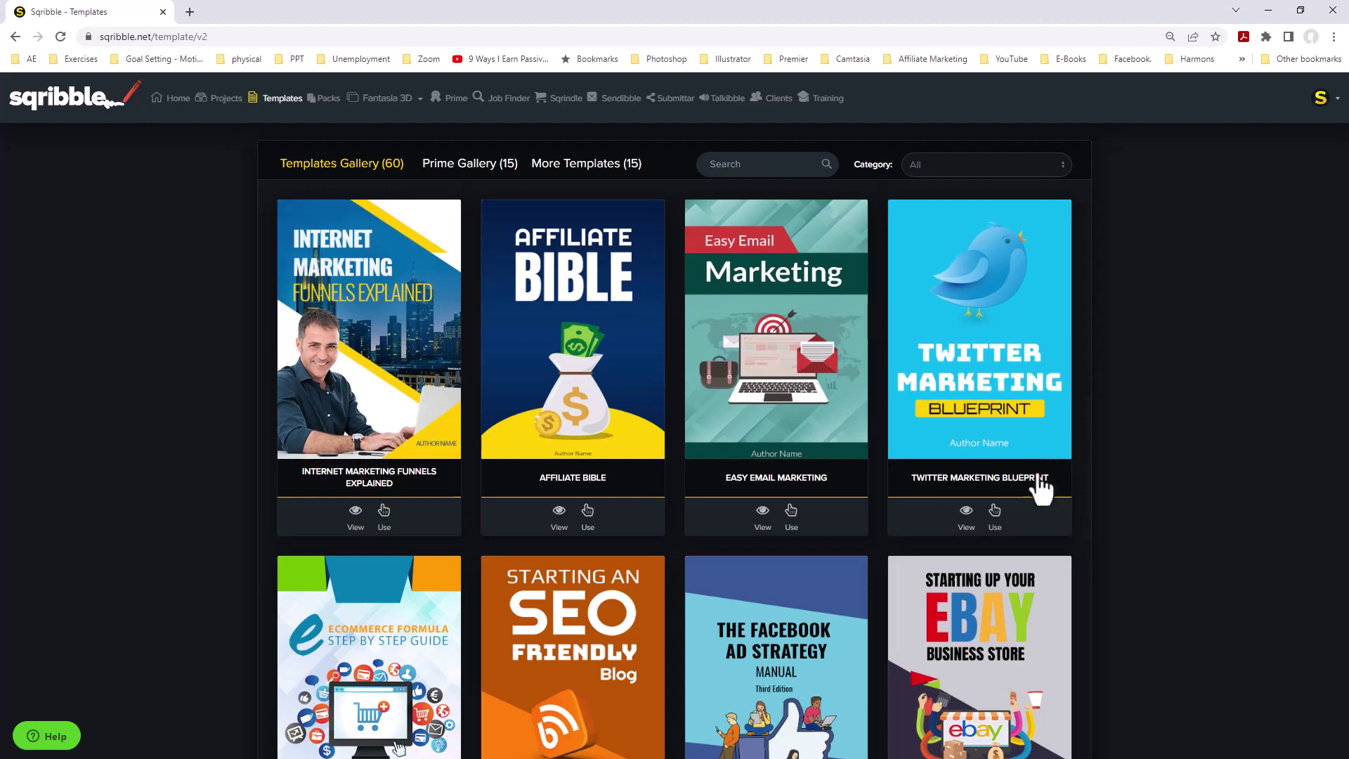
scroll(857, 471, "down", 10)
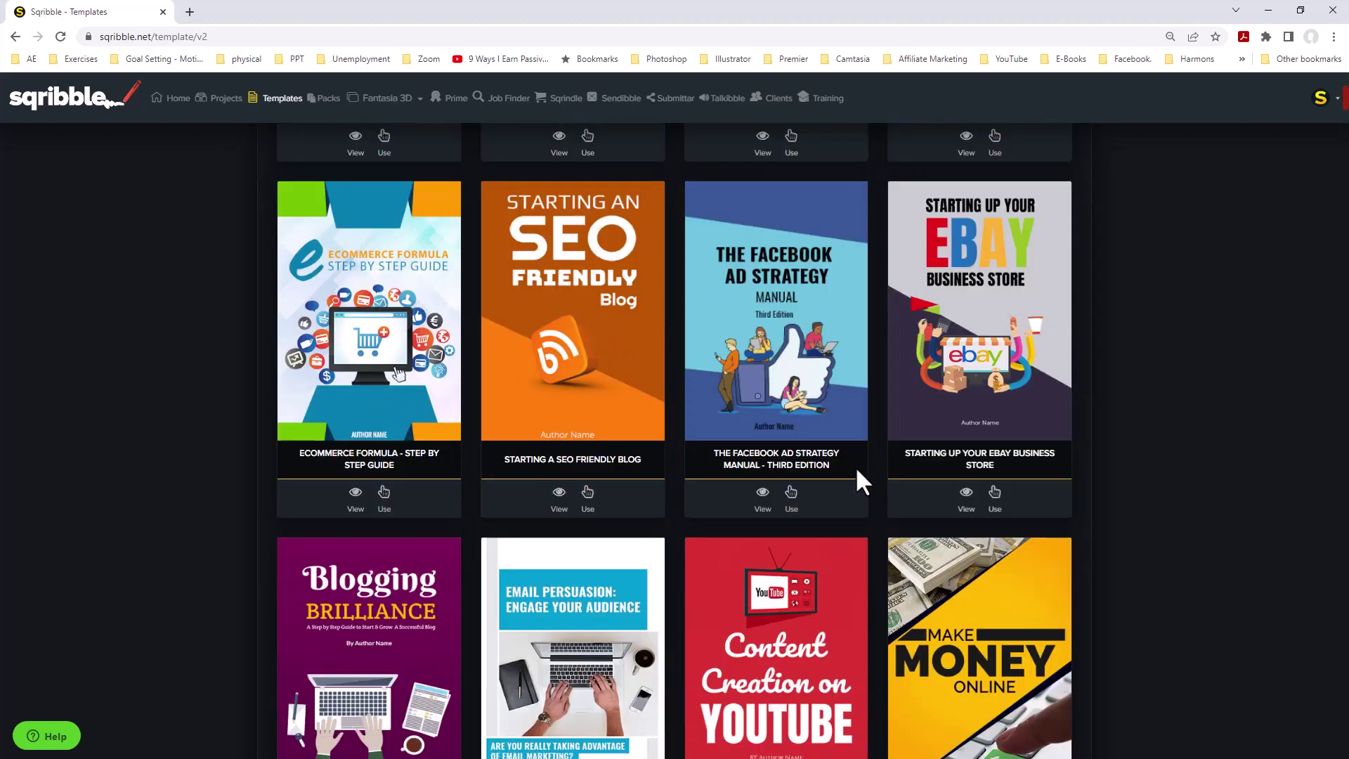
scroll(857, 470, "down", 16)
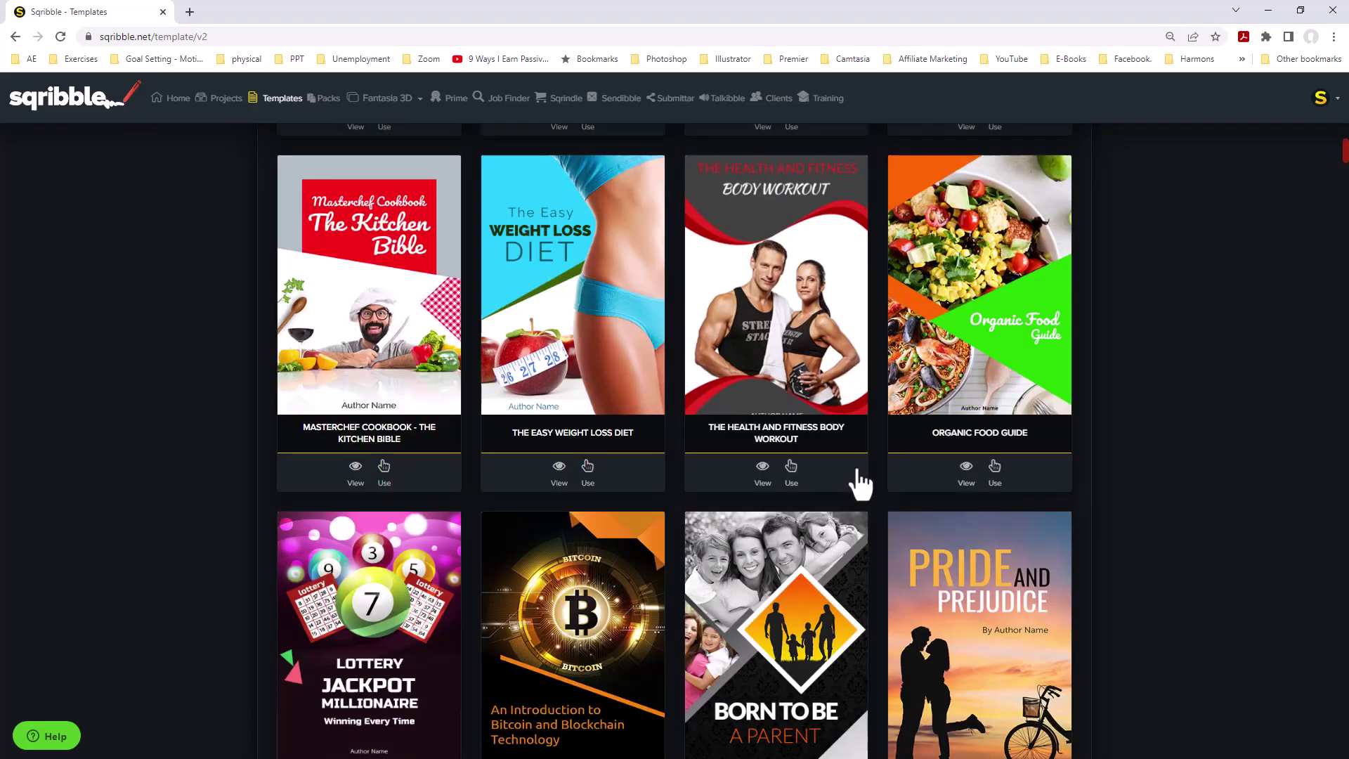
scroll(856, 466, "down", 13)
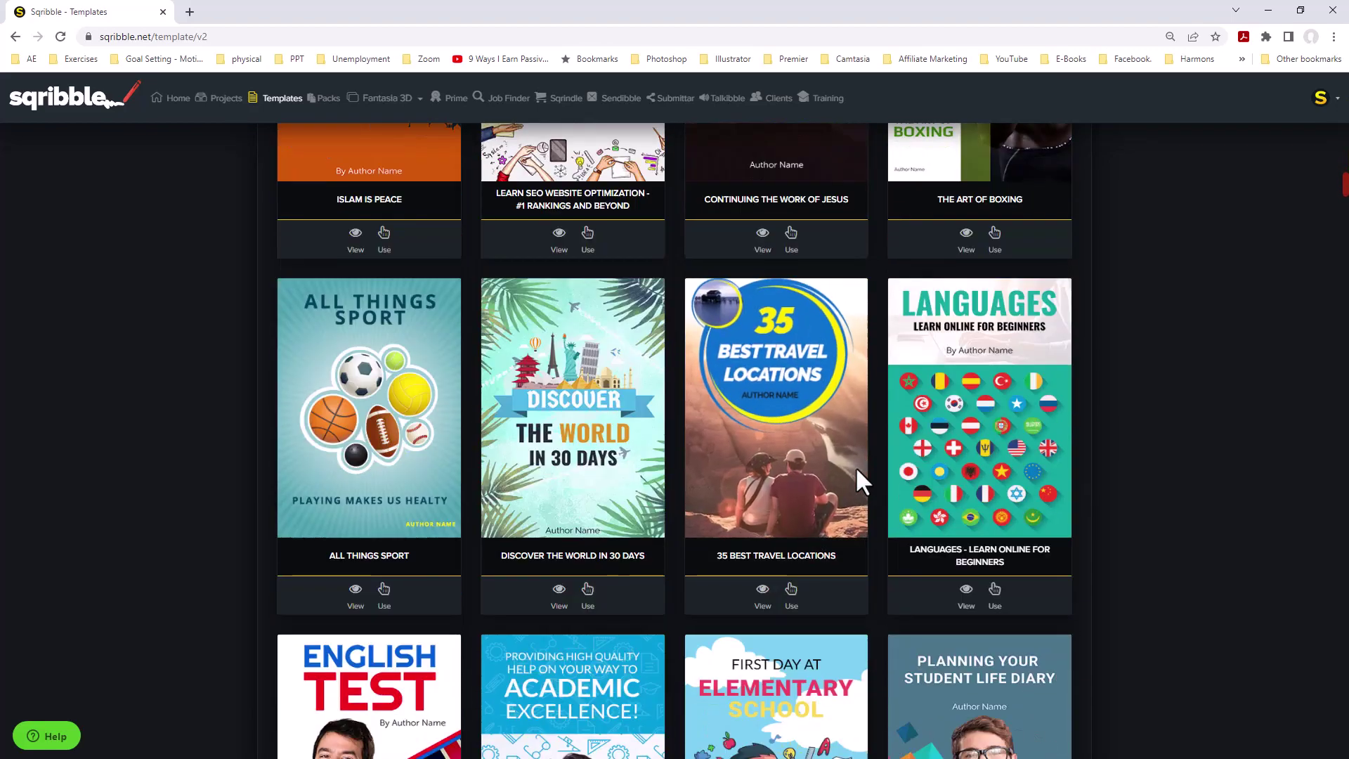
scroll(858, 482, "down", 10)
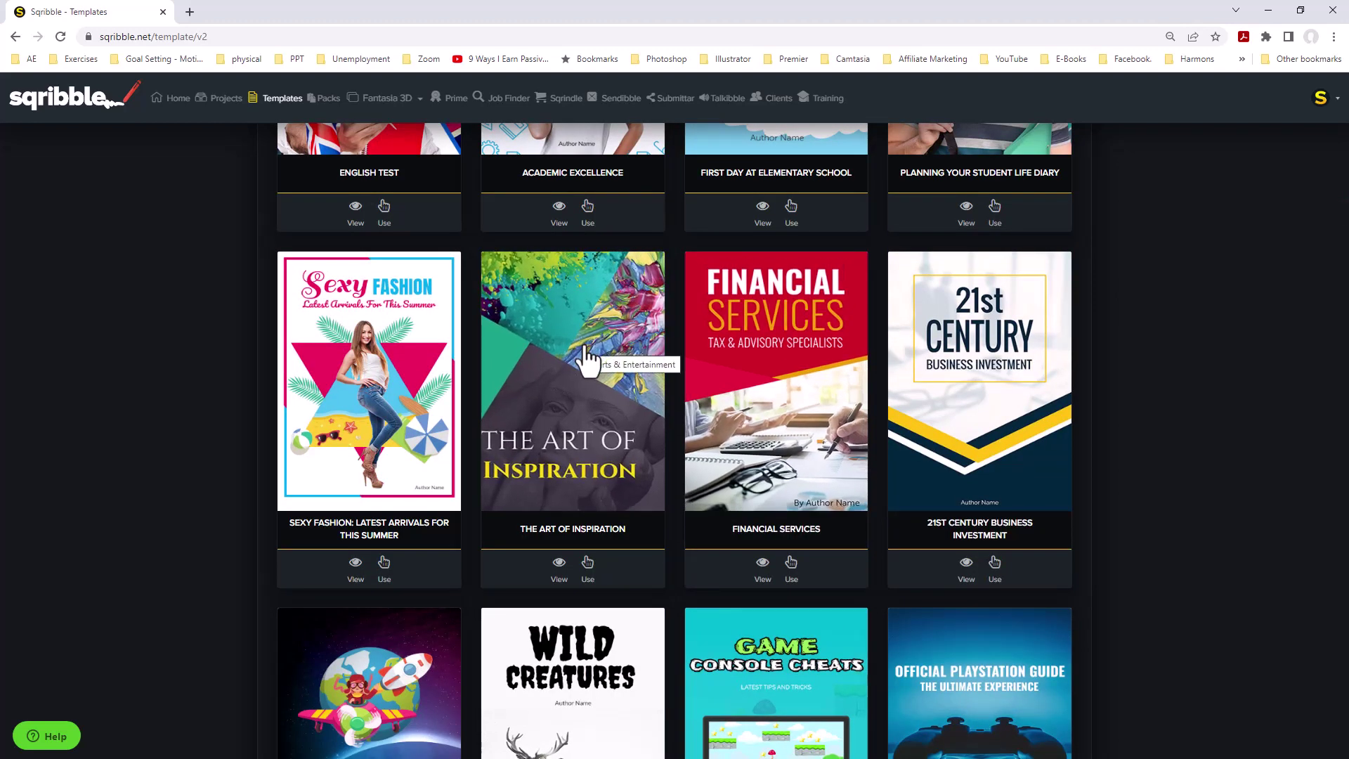
left_click(560, 566)
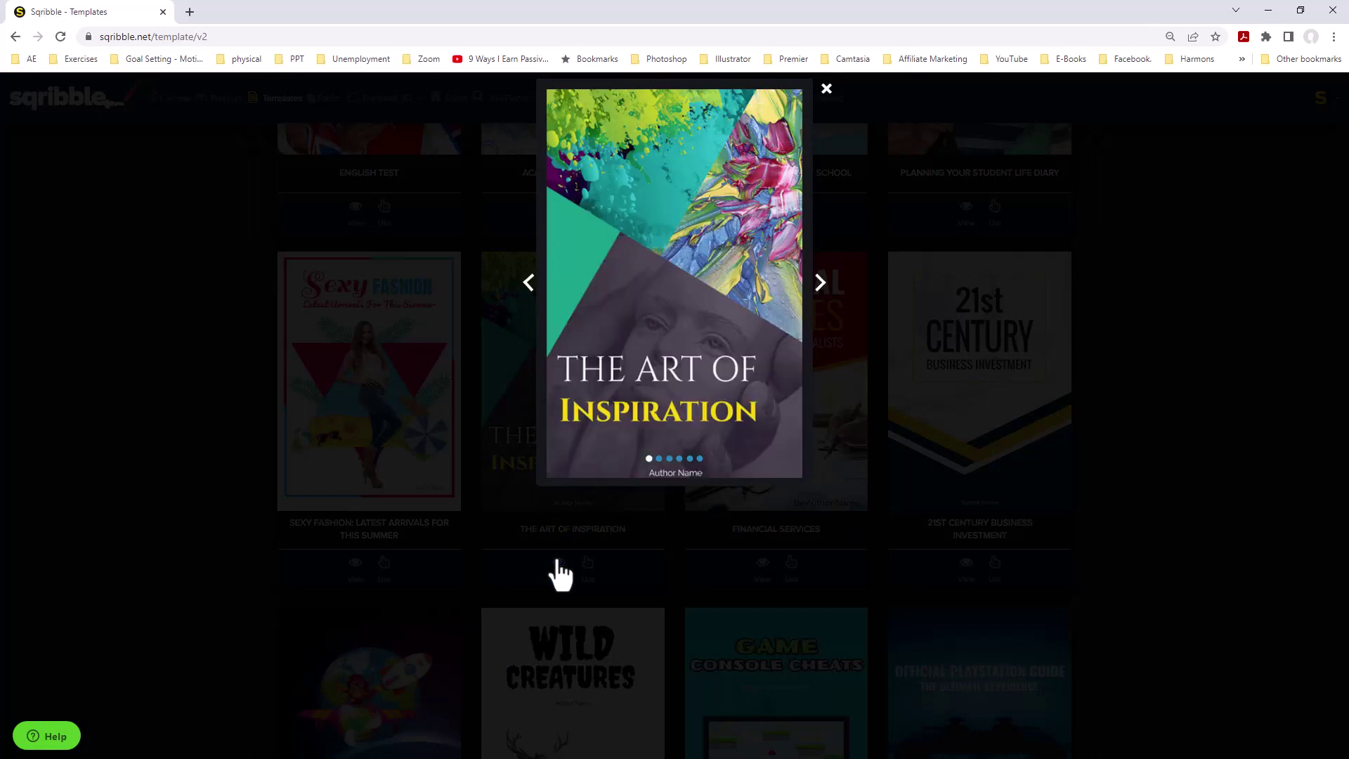
left_click(818, 285)
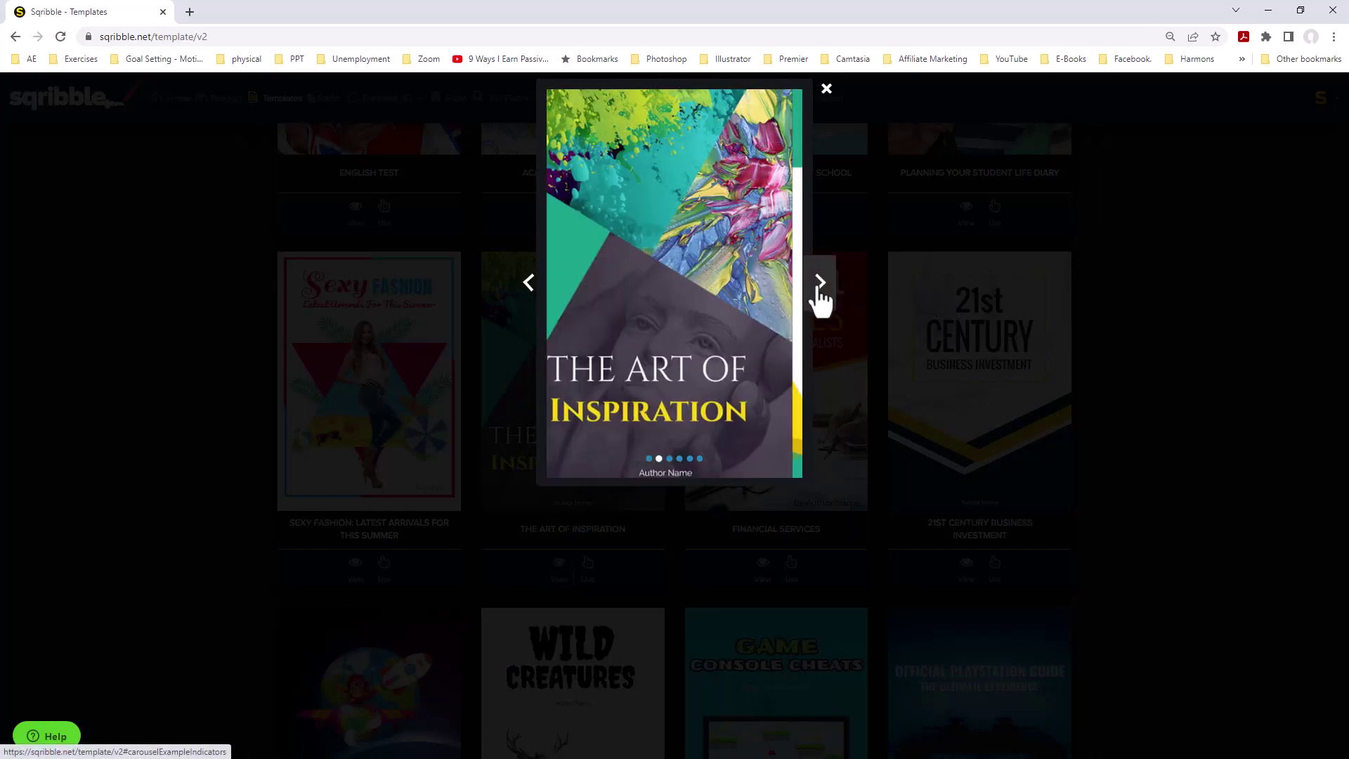
left_click(819, 283)
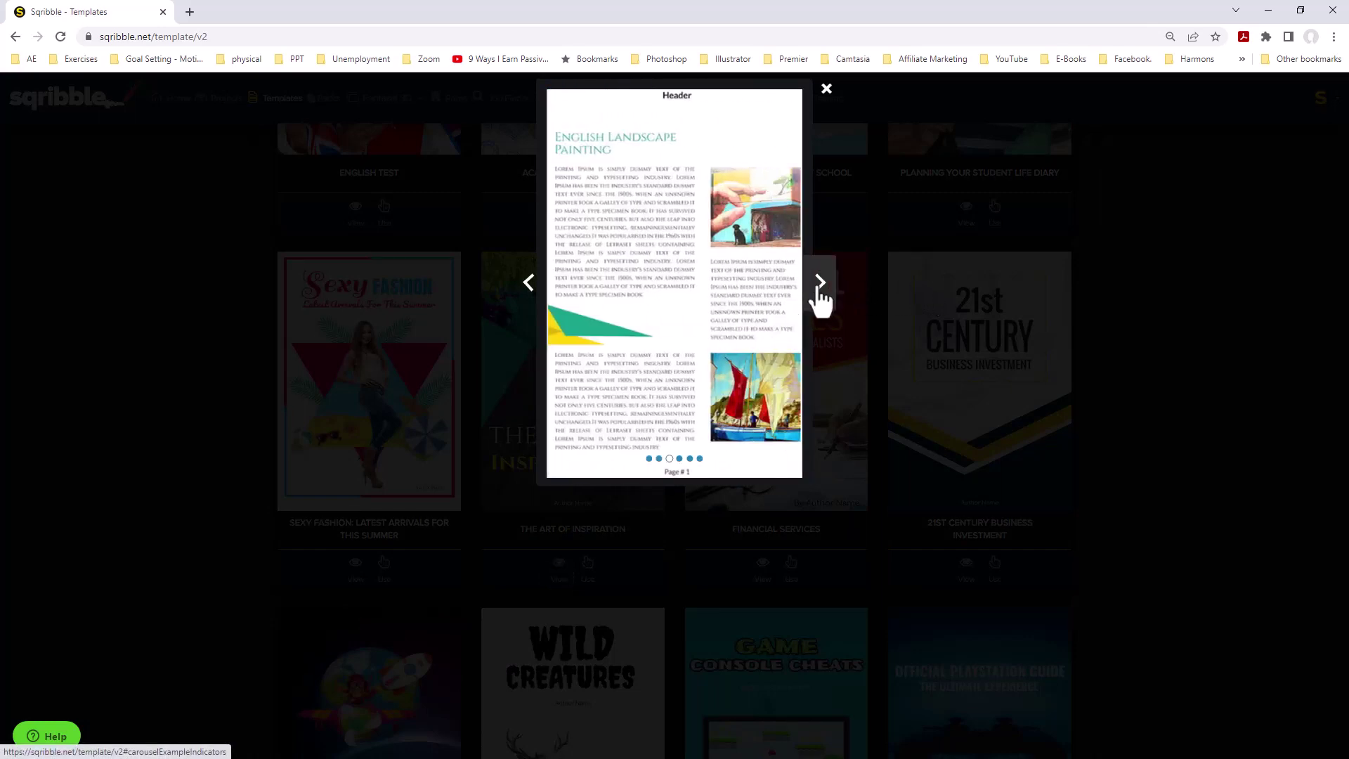
left_click(819, 283)
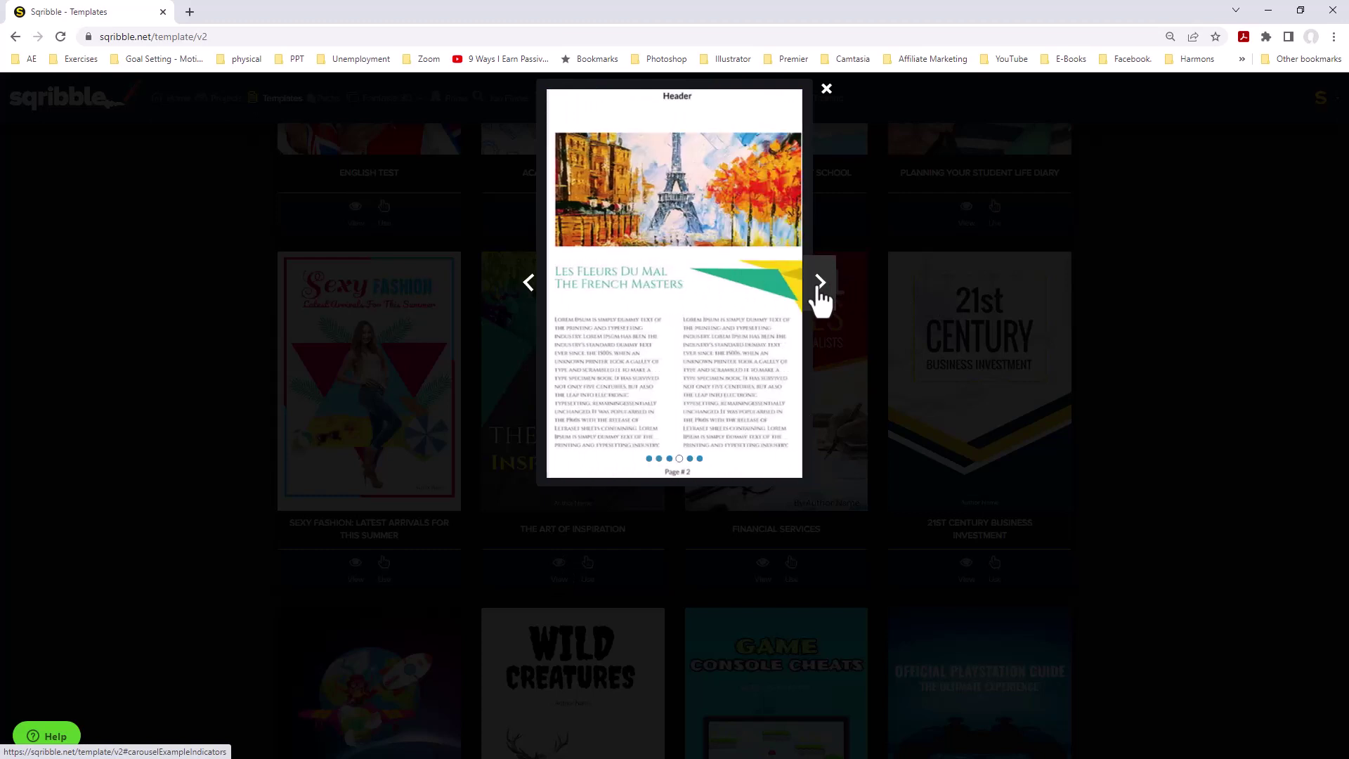
left_click(819, 283)
left_click(820, 283)
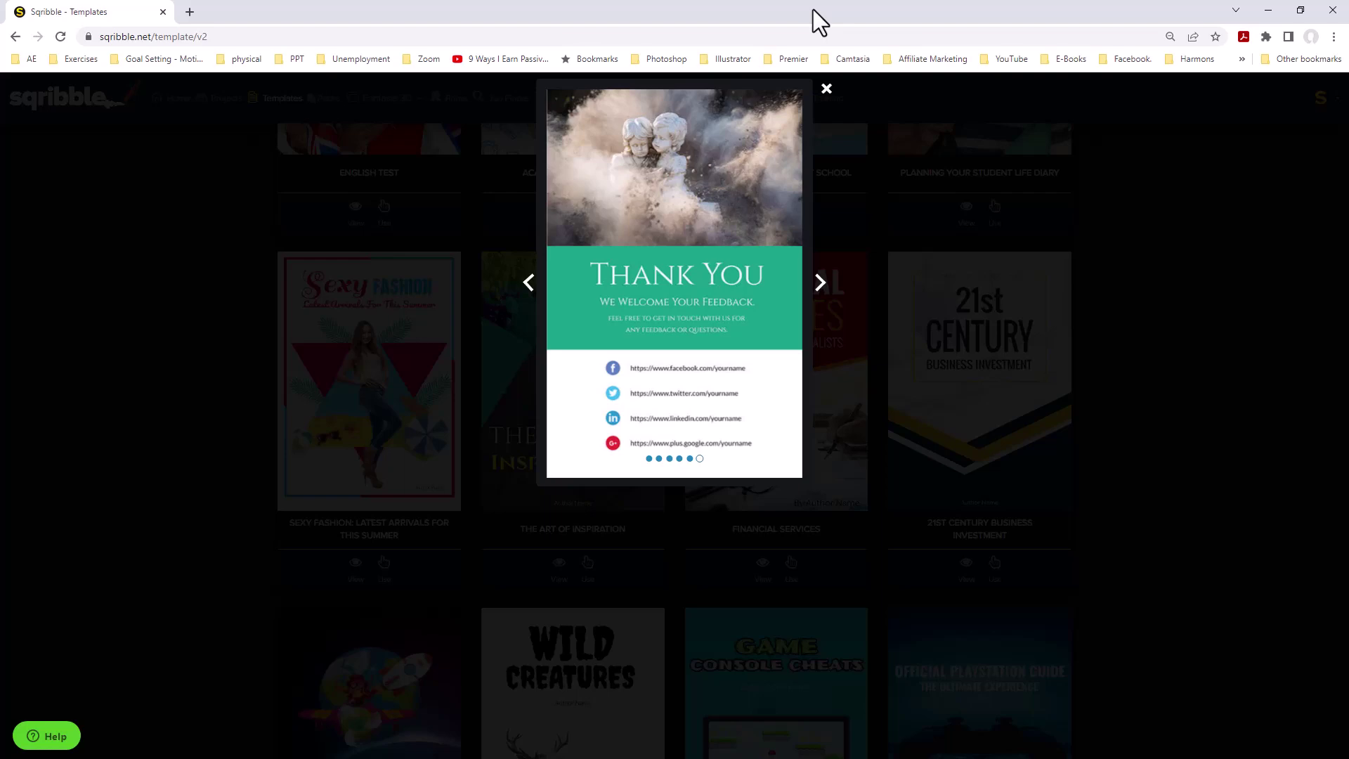
left_click(951, 204)
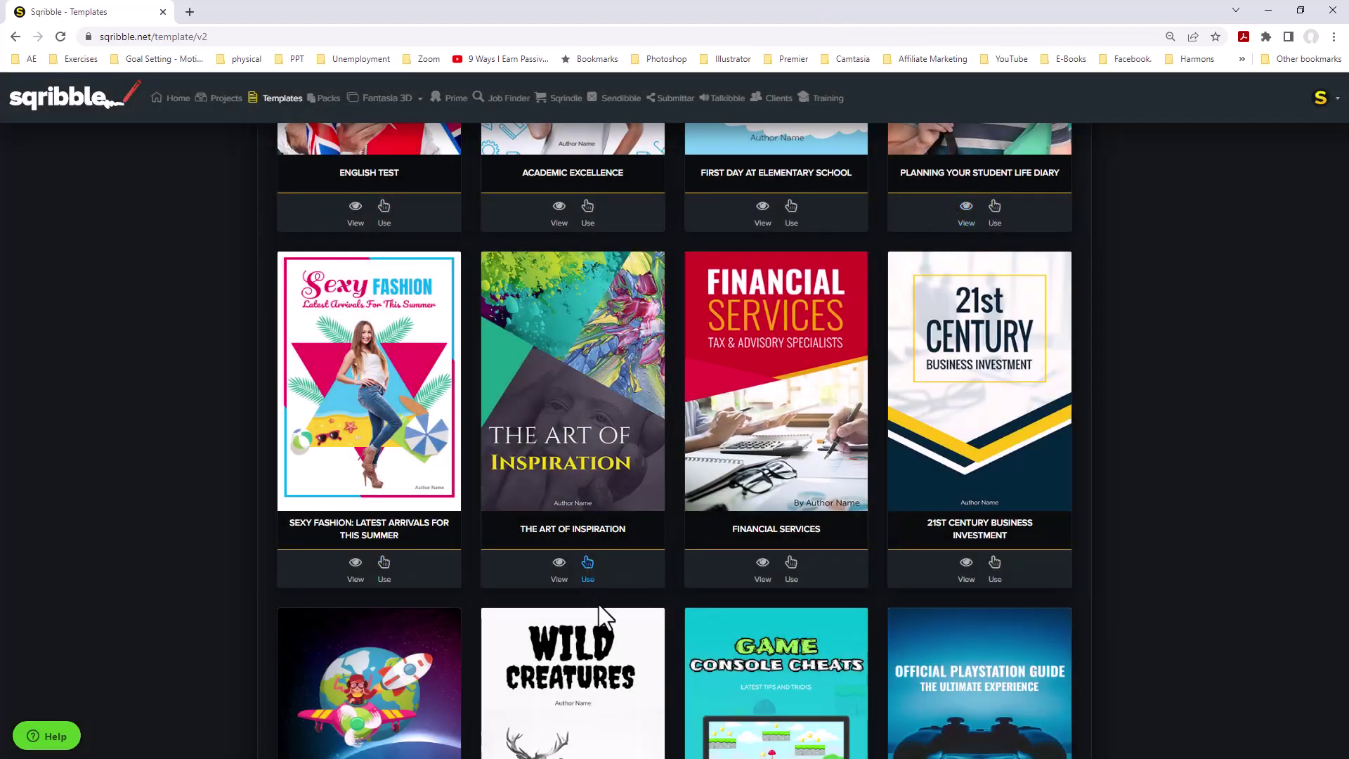
- Create an eBook named 'Creativity' from The Art of Inspiration template
left_click(587, 564)
key("ctrl+0")
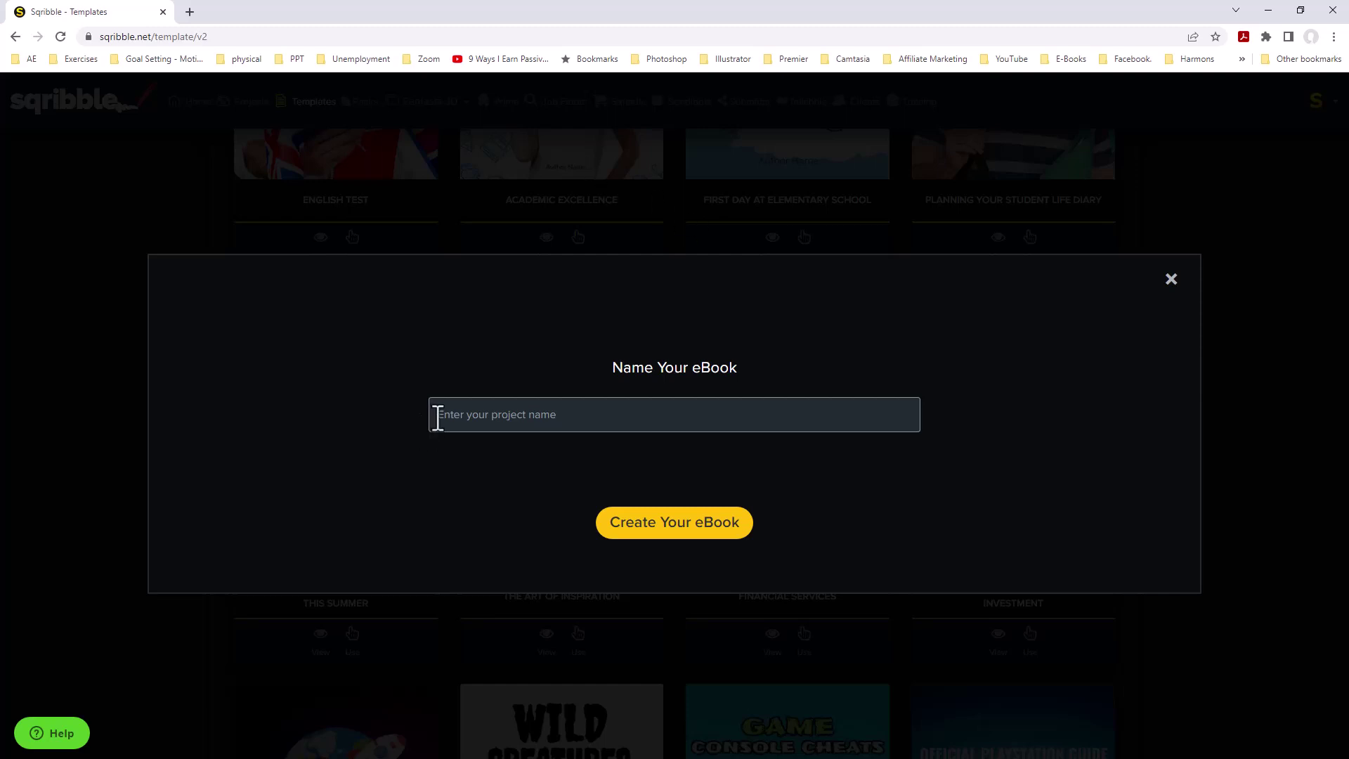
left_click(441, 414)
type("Cre")
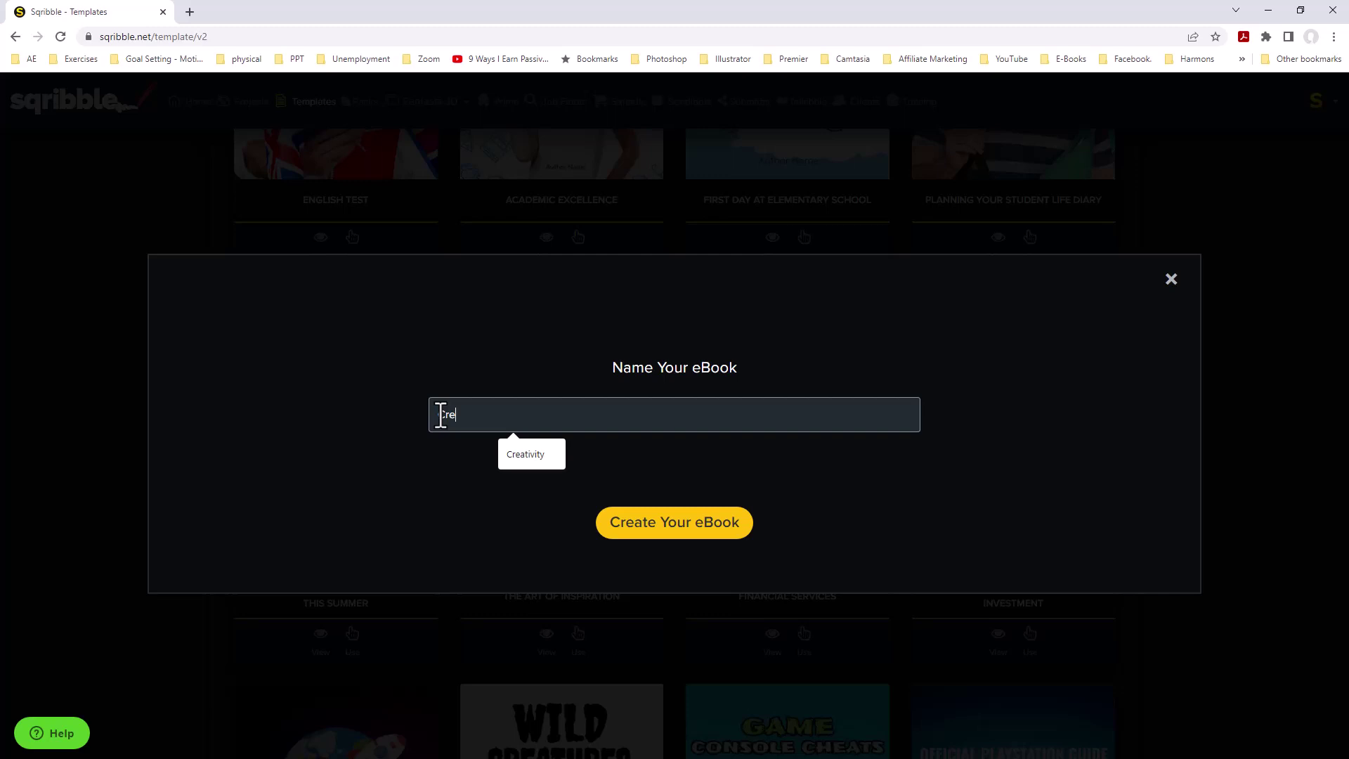
type("ativity")
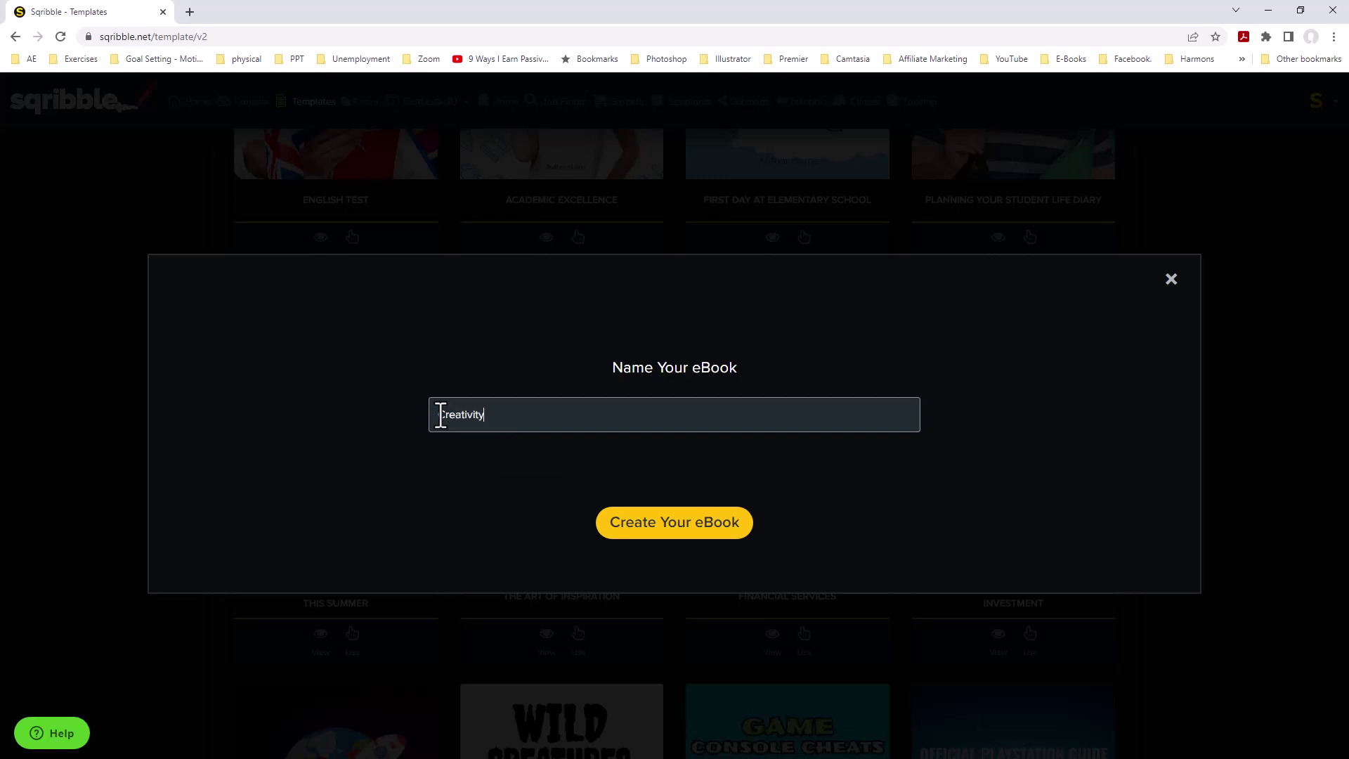
left_click(672, 525)
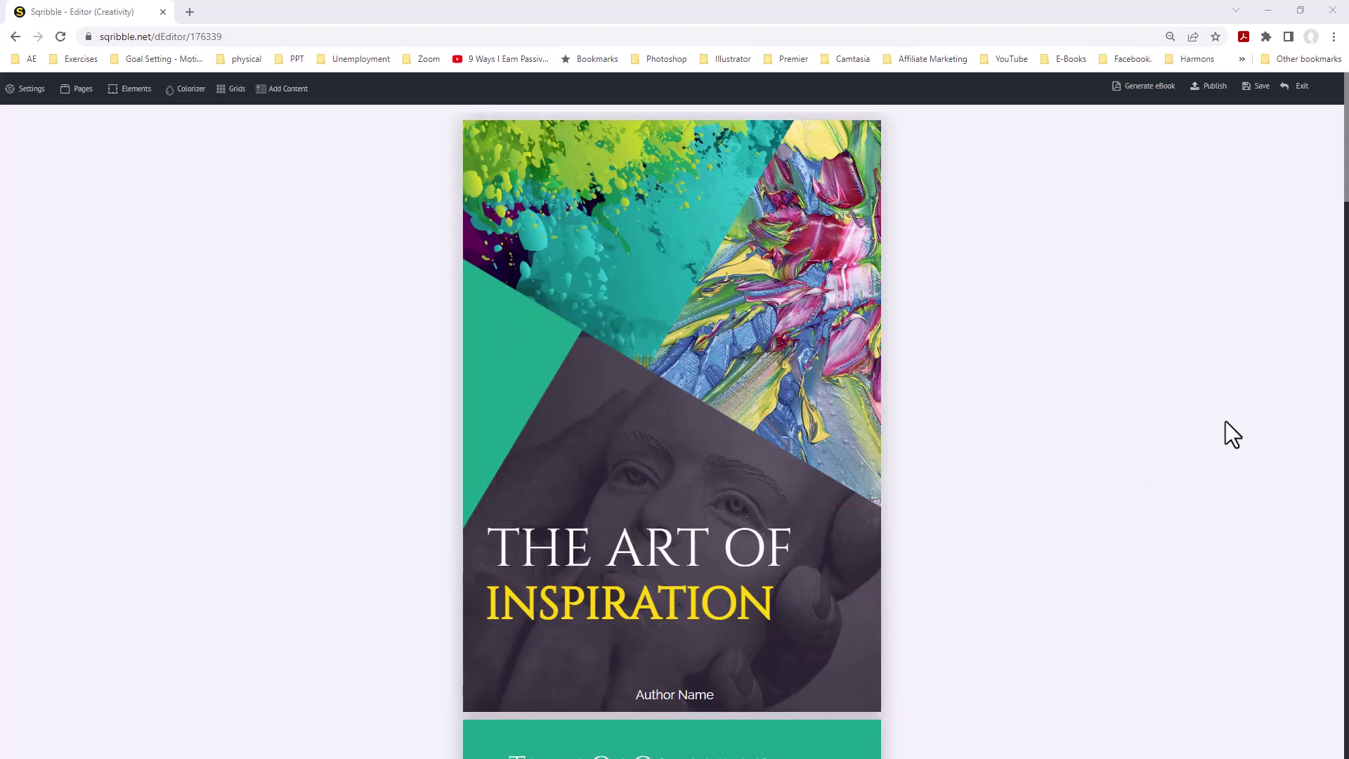
- Delete the THE ART OF headline from the cover and open Choose Elements below INSPIRATION
scroll(967, 551, "up", 2, "ctrl")
scroll(965, 551, "down", 2)
scroll(949, 543, "up", 2)
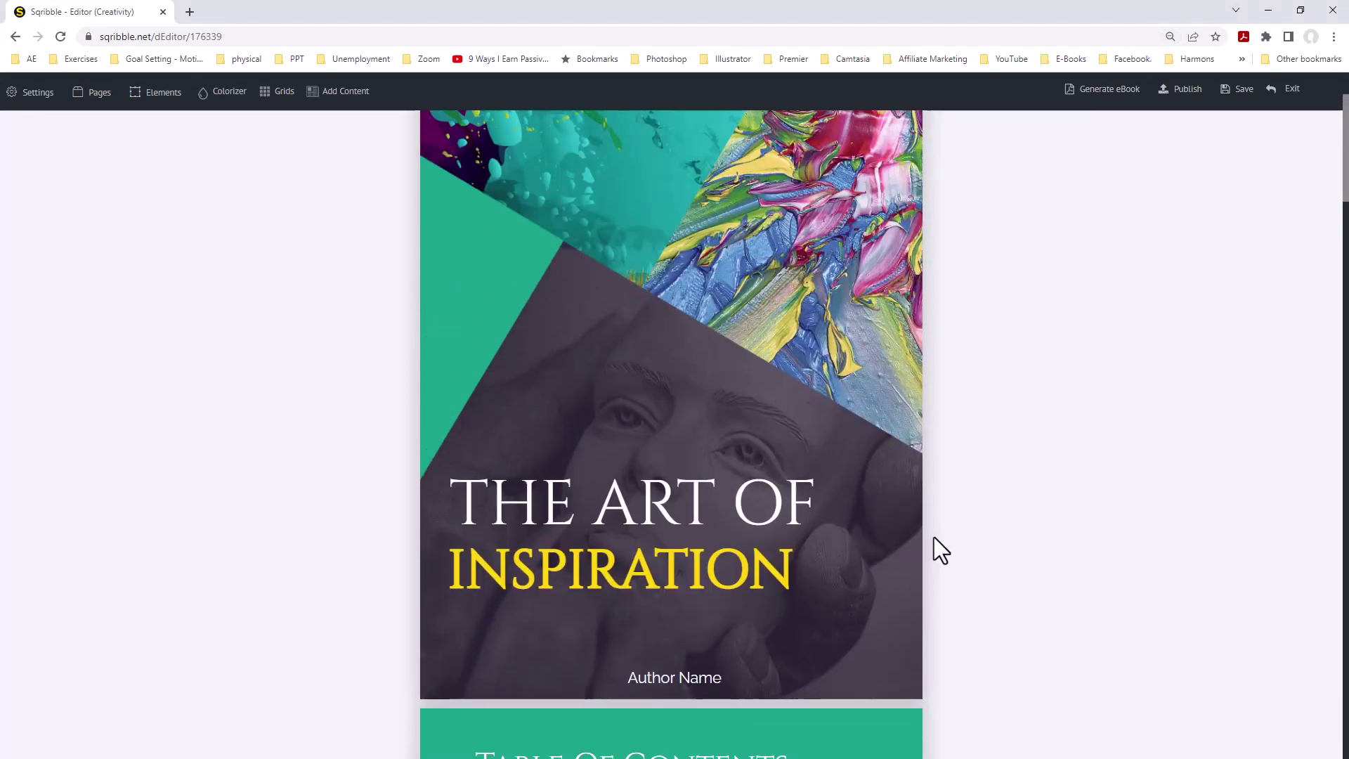
left_click(602, 494)
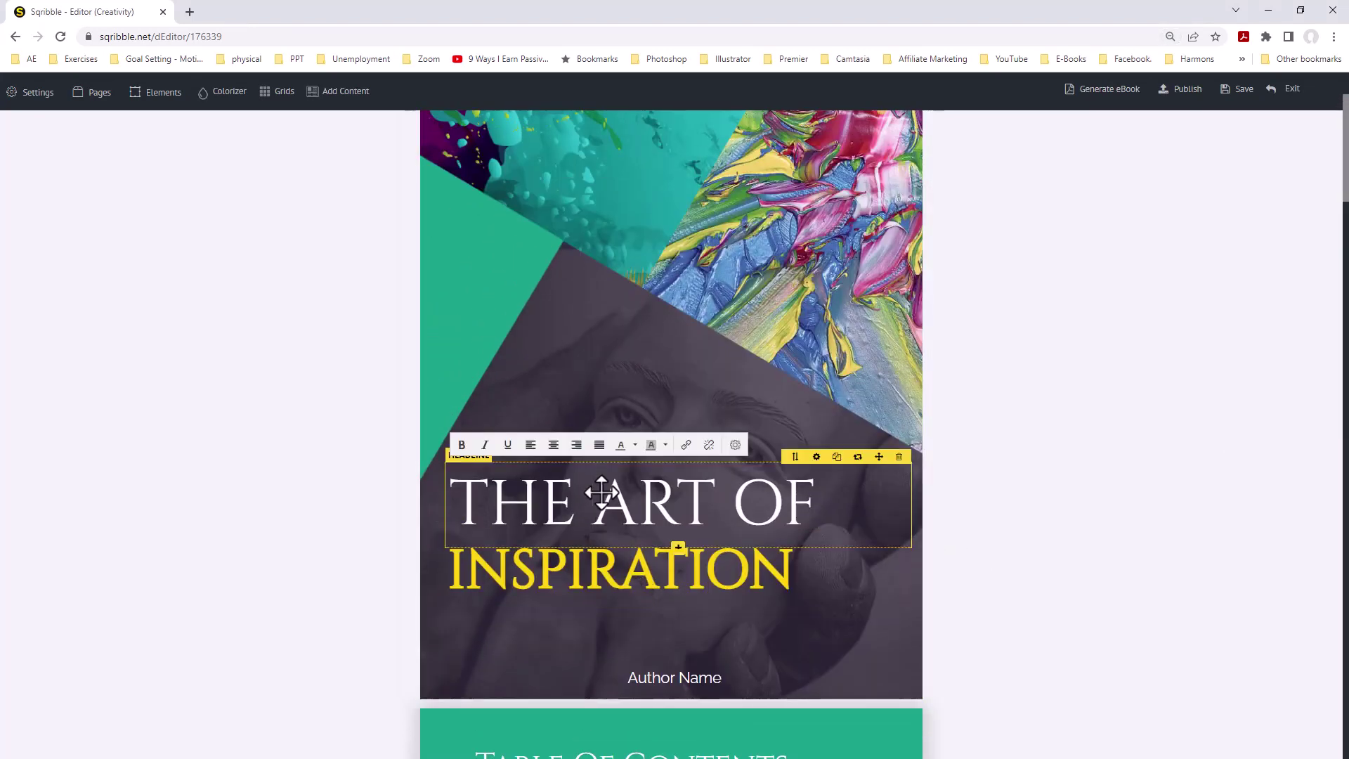
left_click(899, 457)
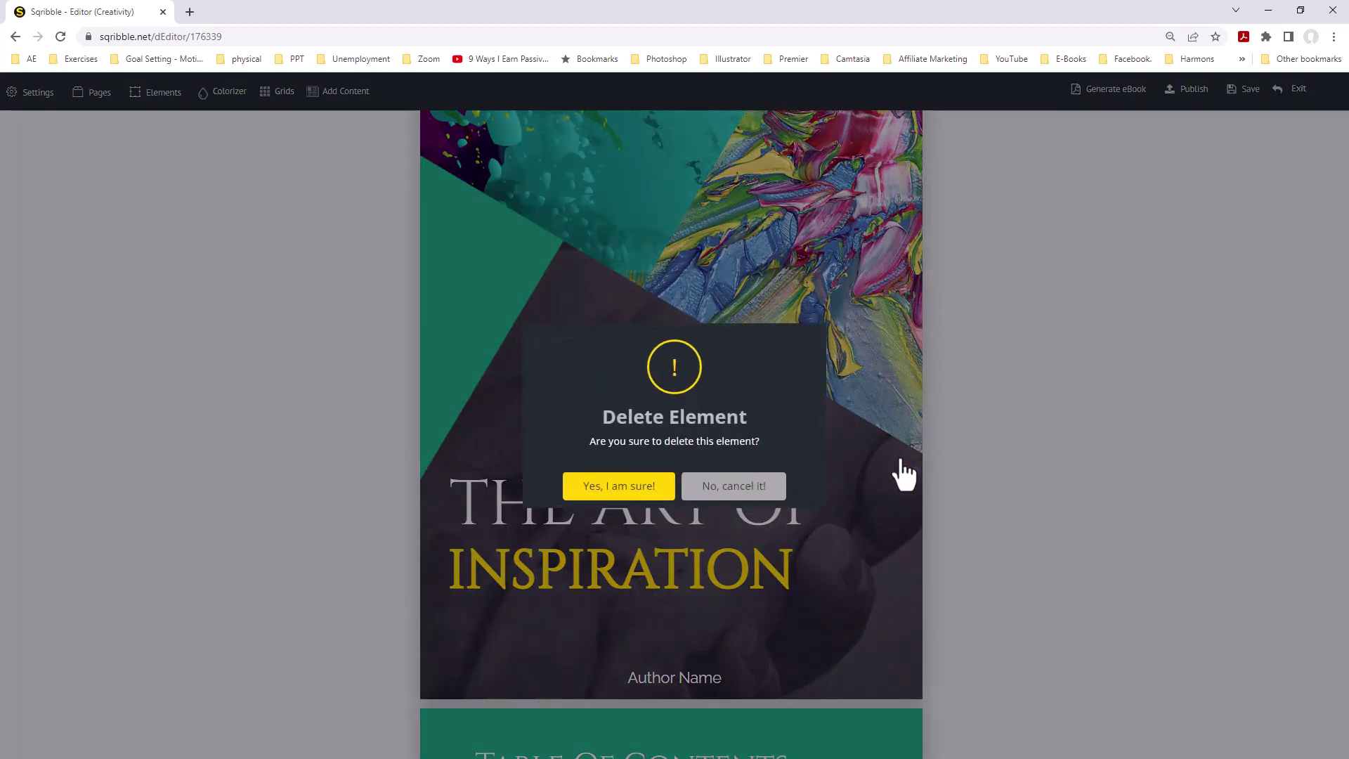
left_click(618, 496)
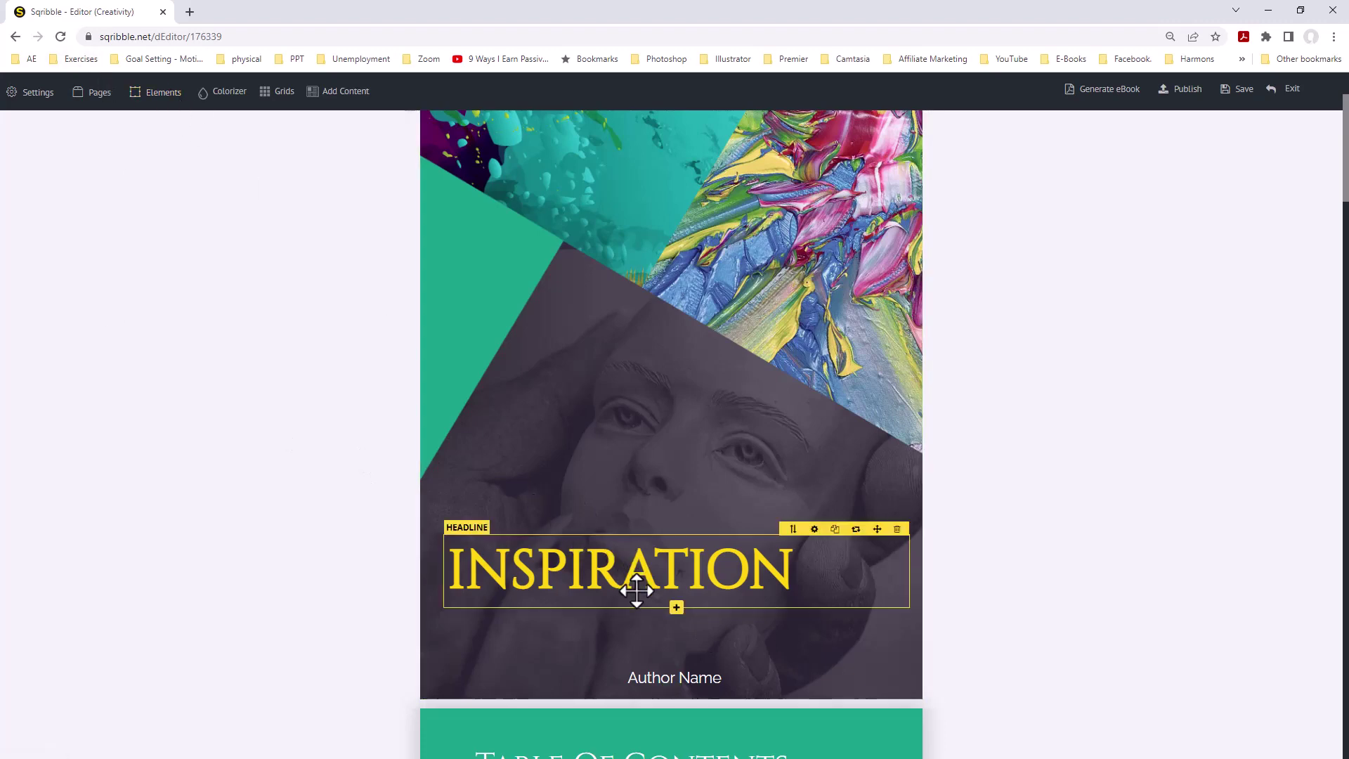
left_click(679, 604)
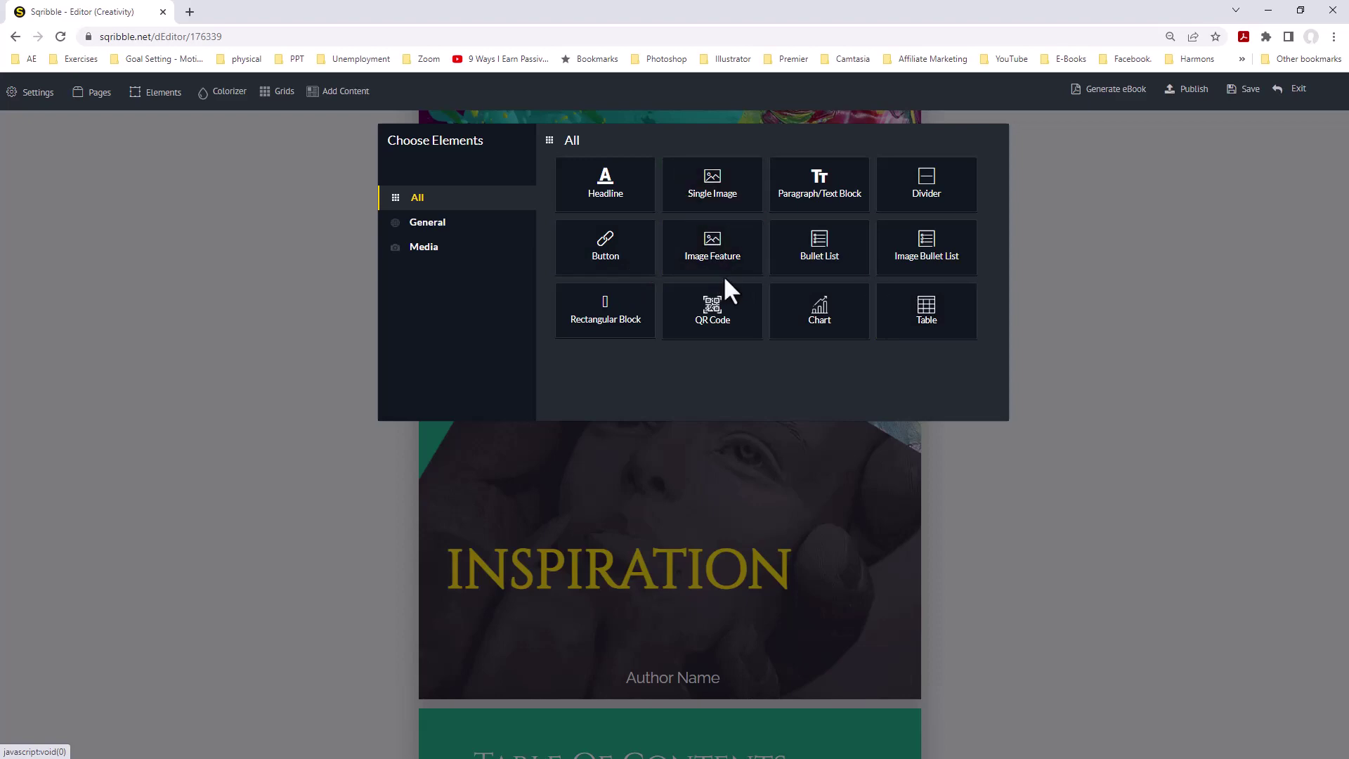
- Insert a 350×150 Single Image placeholder and drag it above the INSPIRATION headline
left_click(711, 190)
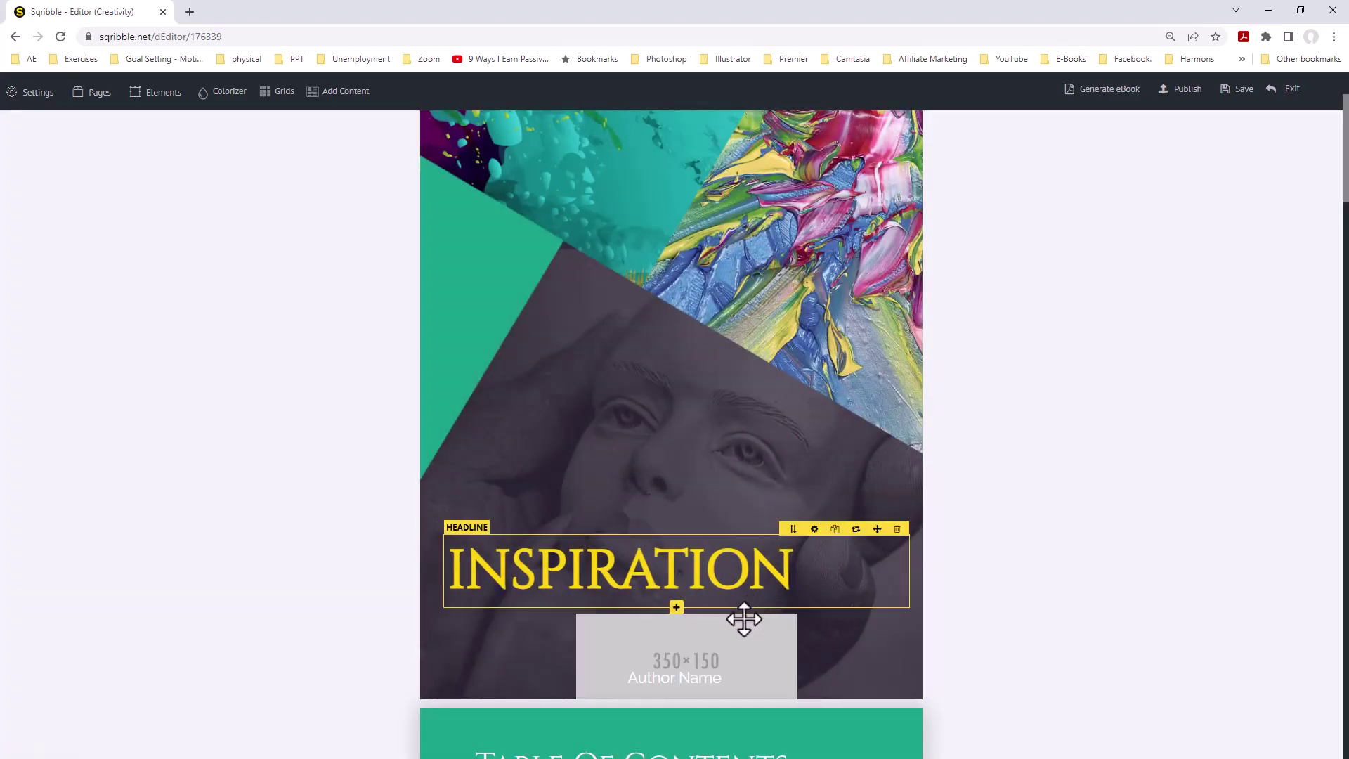
left_click(728, 647)
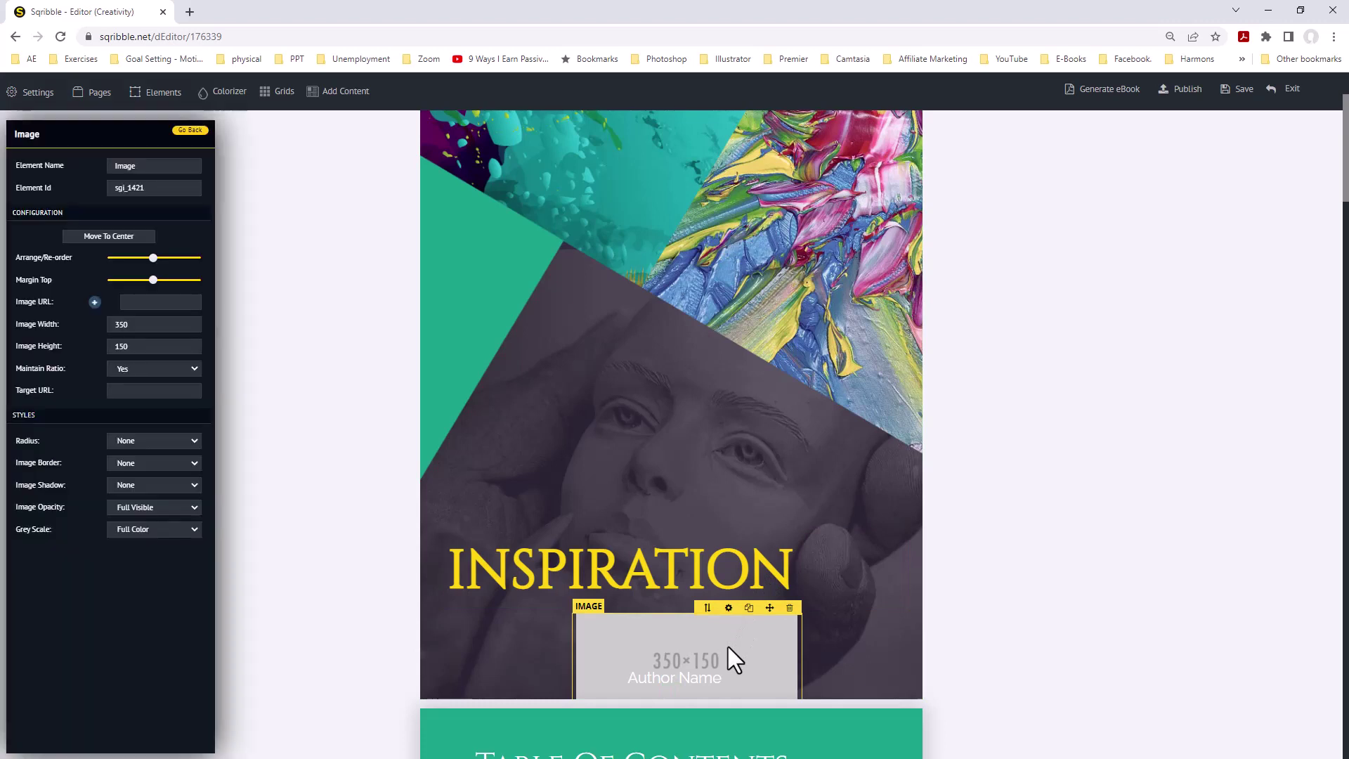
left_click_drag(770, 607, 735, 370)
mouse_move(648, 400)
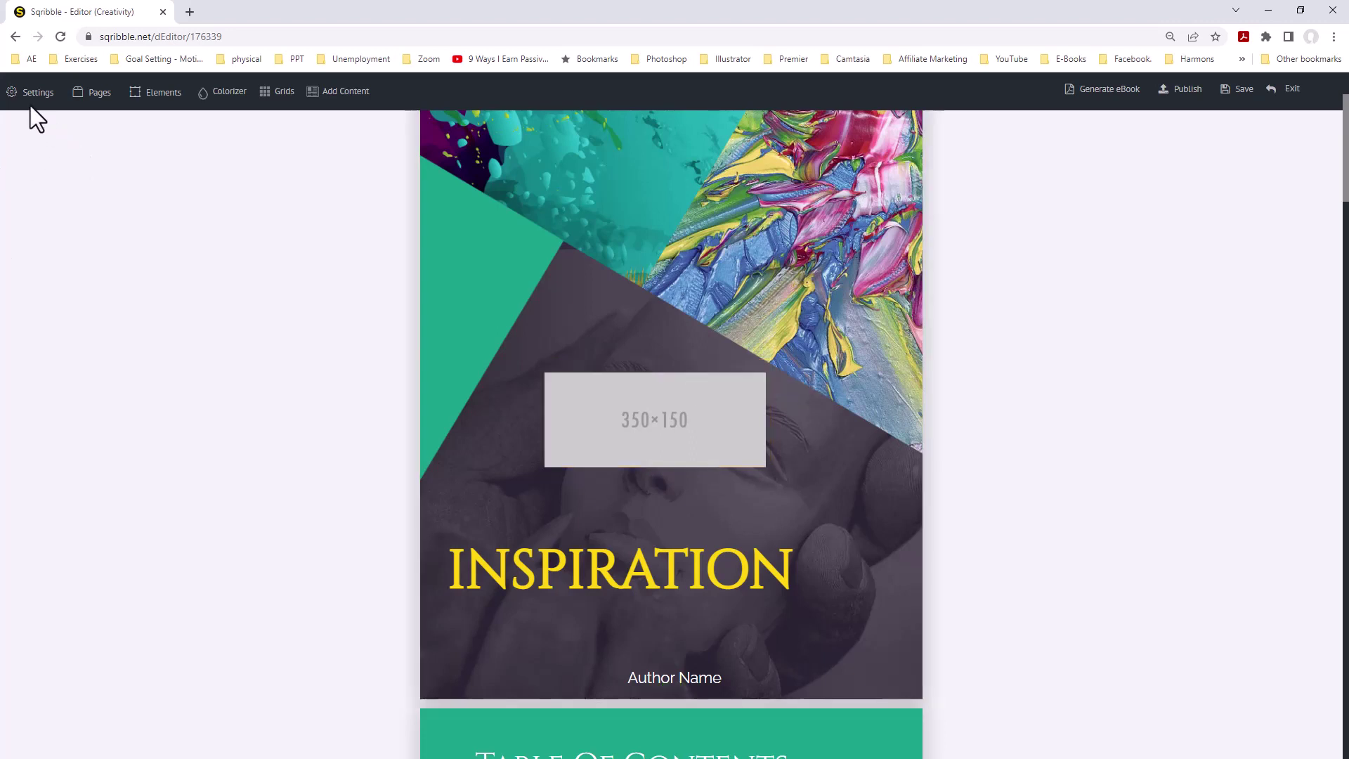
- Fill the image placeholder with the Creativity picture from Your Images
mouse_move(705, 397)
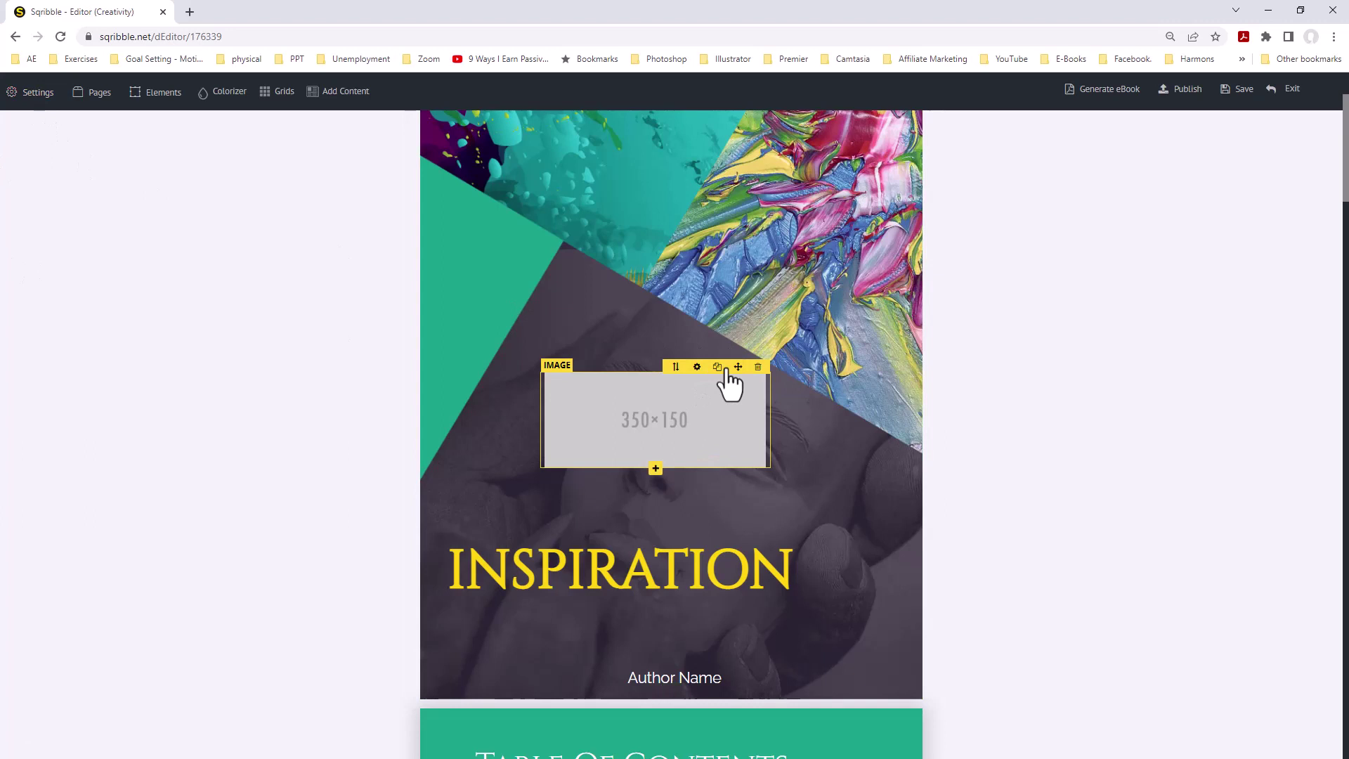
left_click(698, 366)
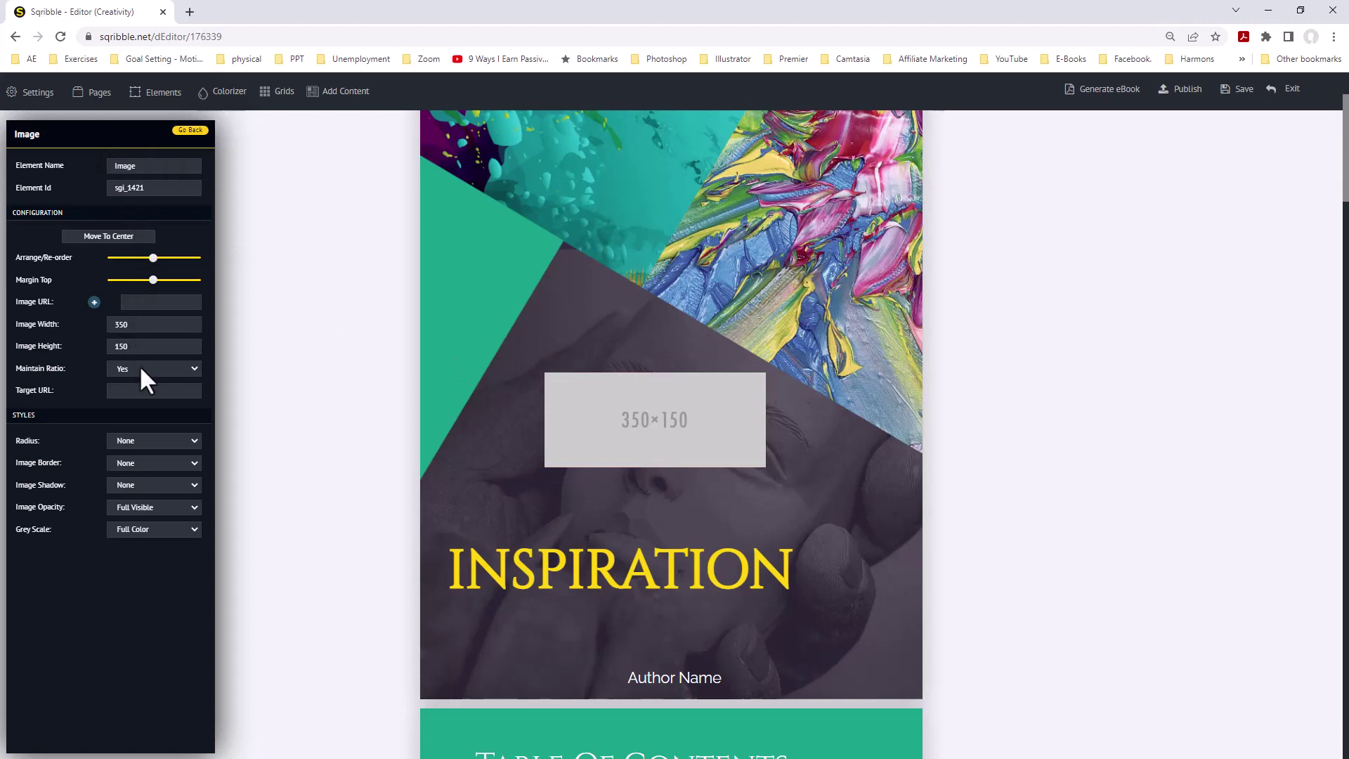
left_click(94, 302)
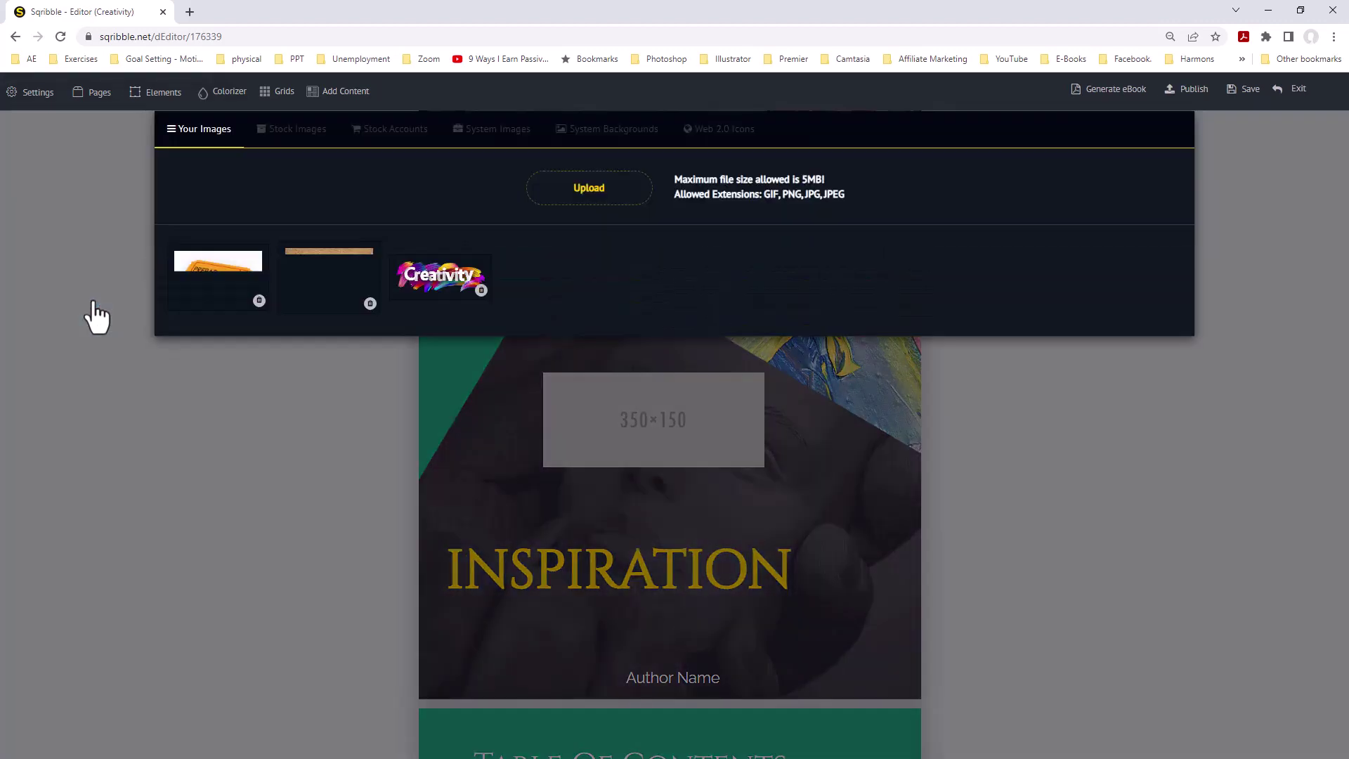
left_click(442, 281)
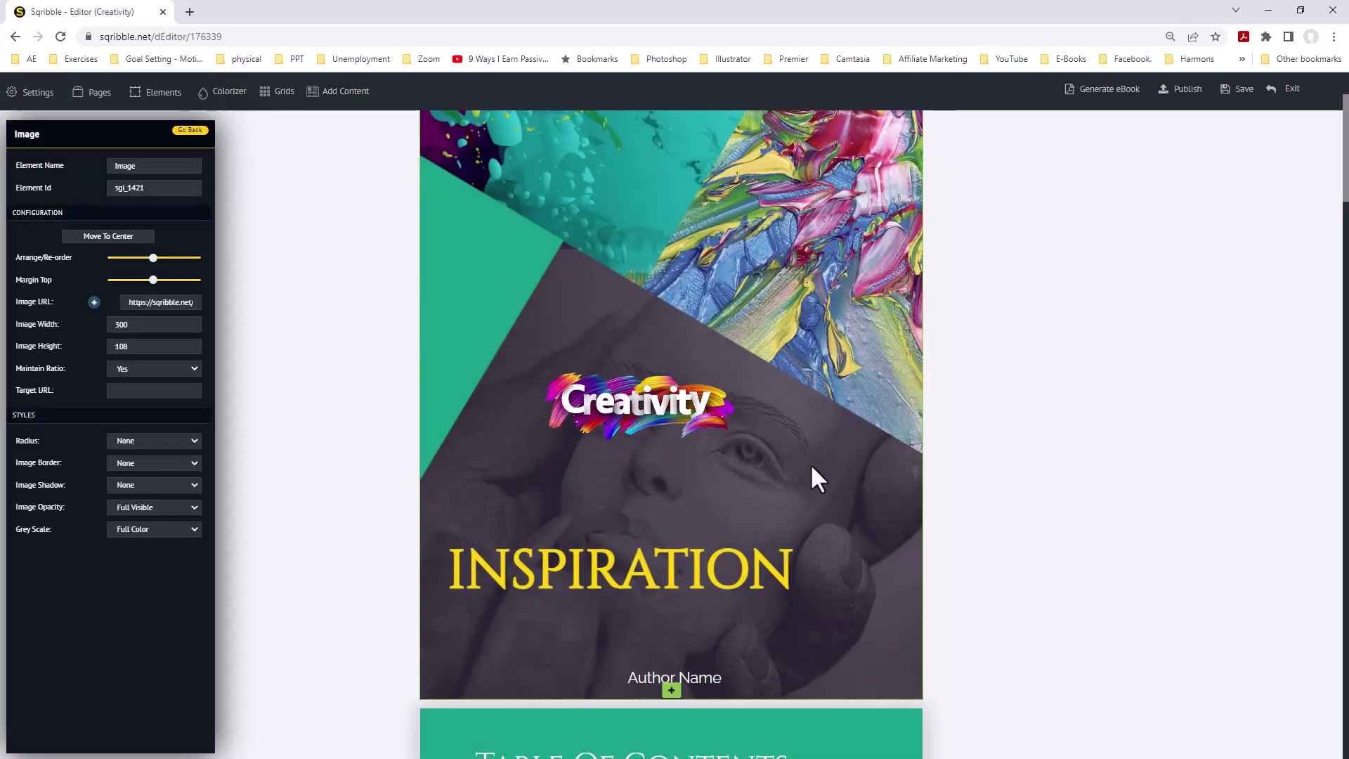
- Set the Creativity image width to 550 and shift it left and slightly down
left_click(638, 416)
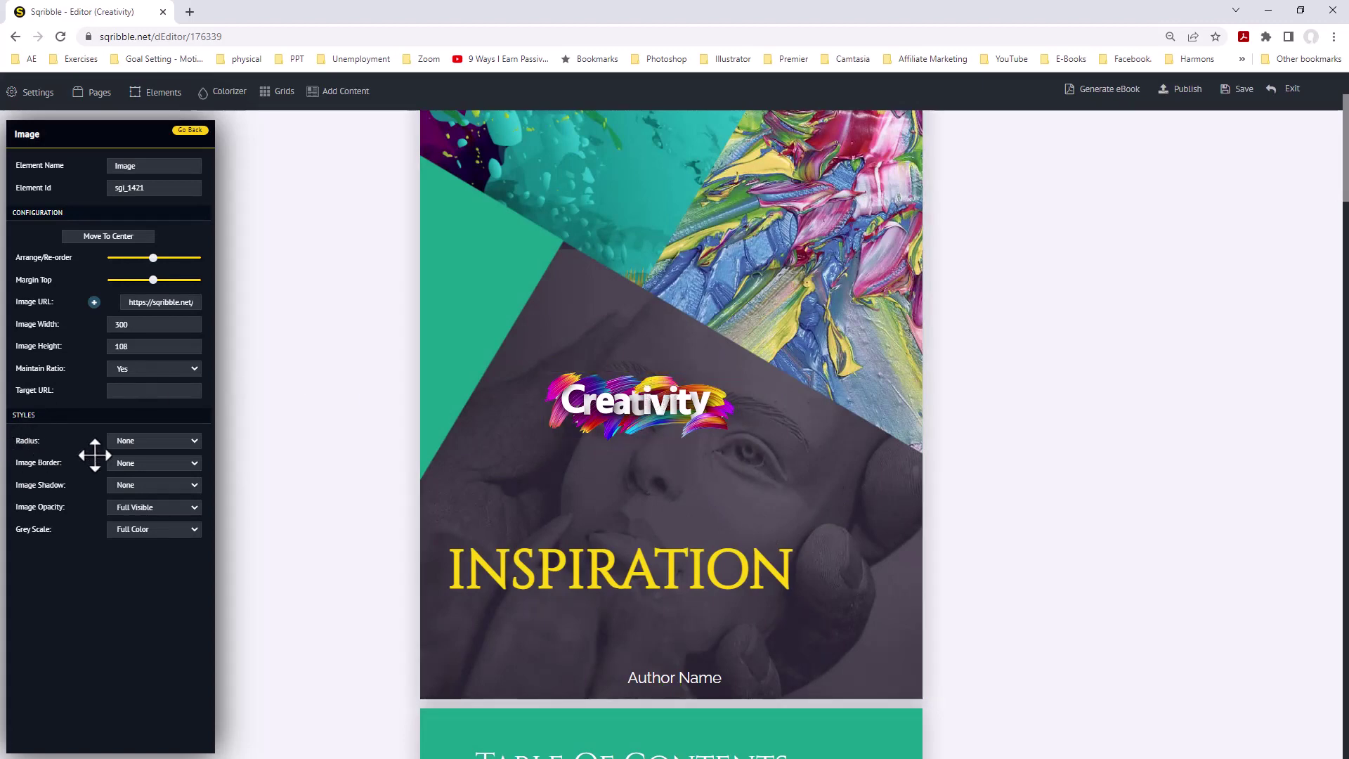
double_click(132, 326)
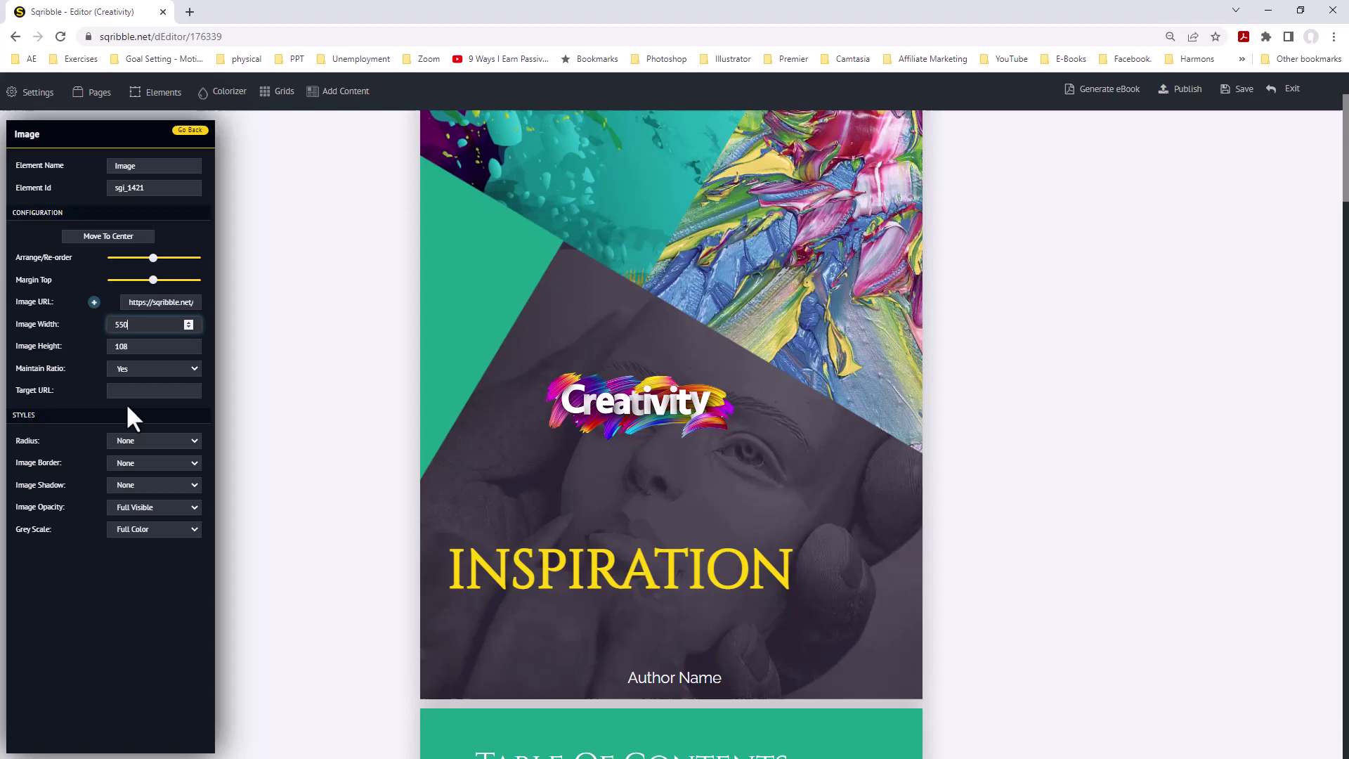
key("Return")
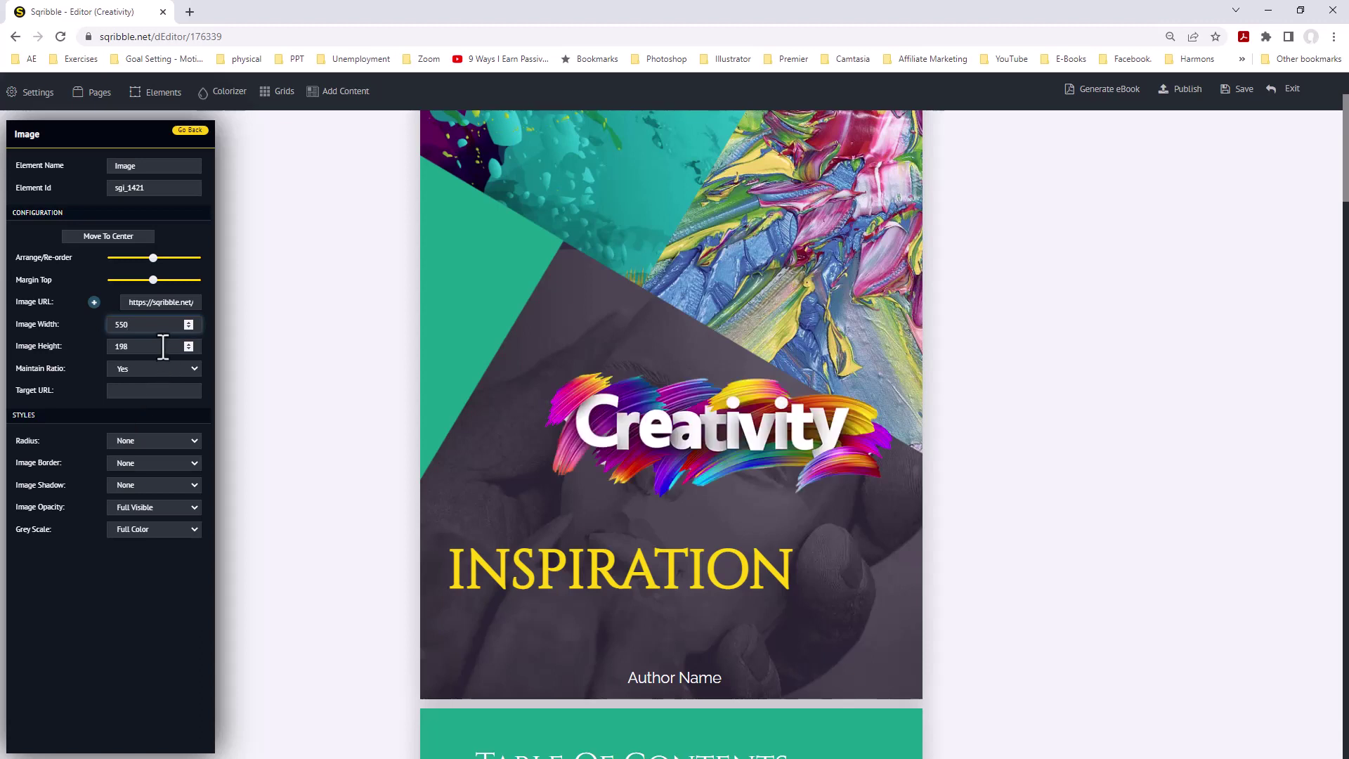
left_click_drag(713, 422, 631, 439)
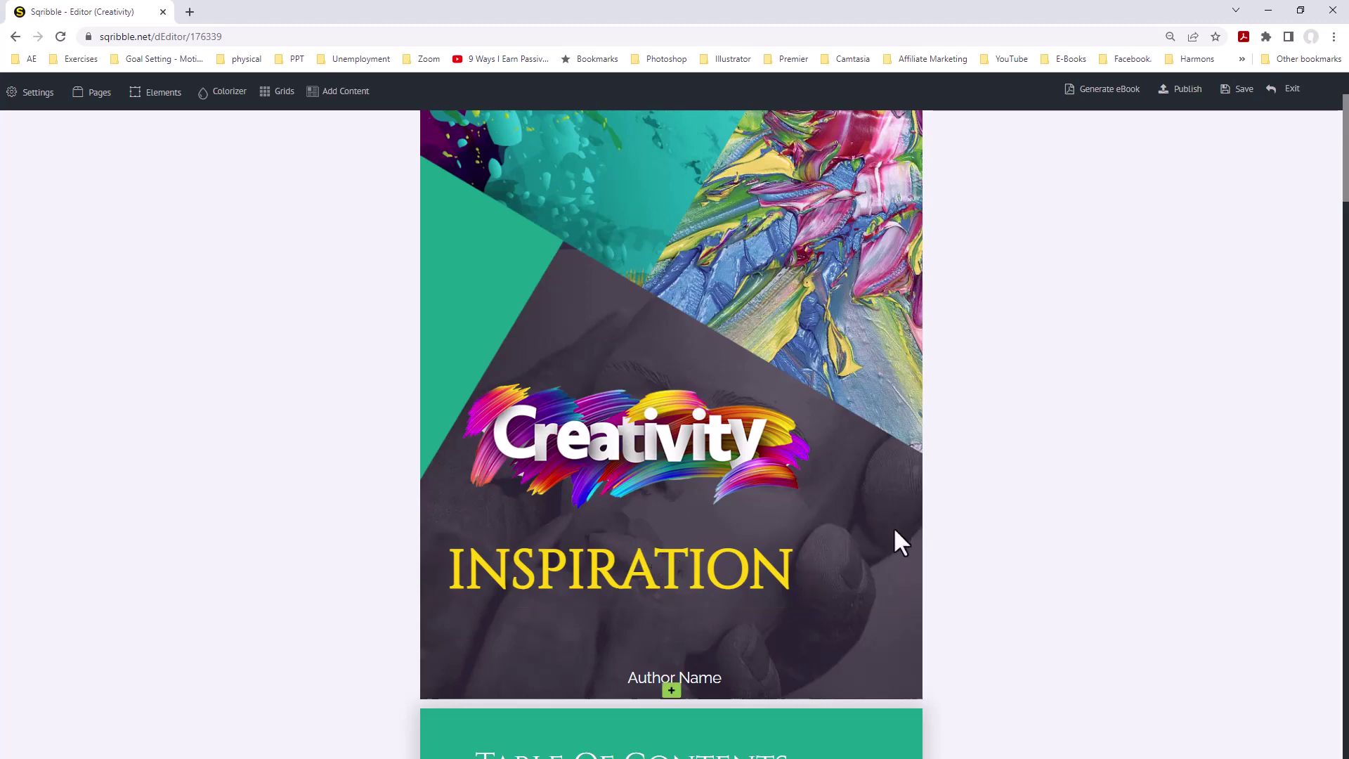
- Delete the INSPIRATION headline and move the Creativity logo down into its place
left_click(898, 529)
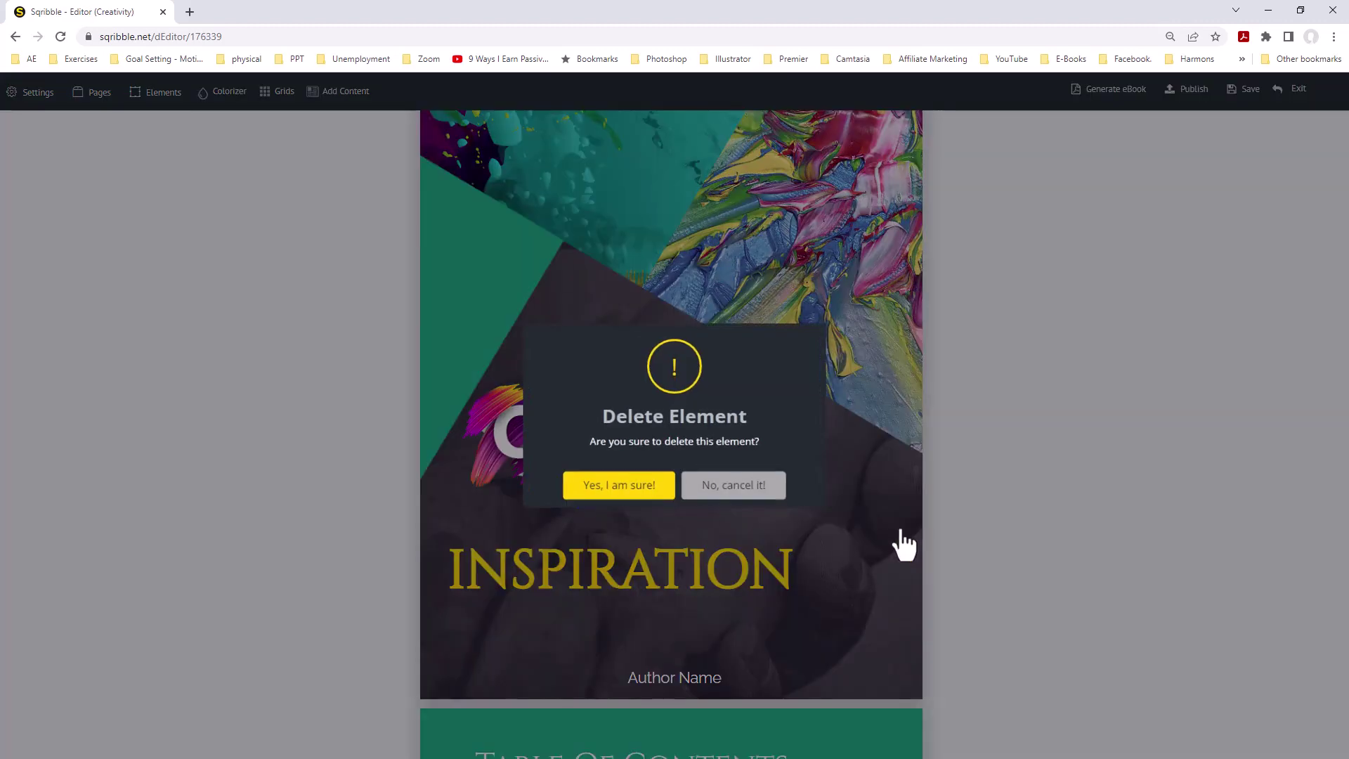
key("Return")
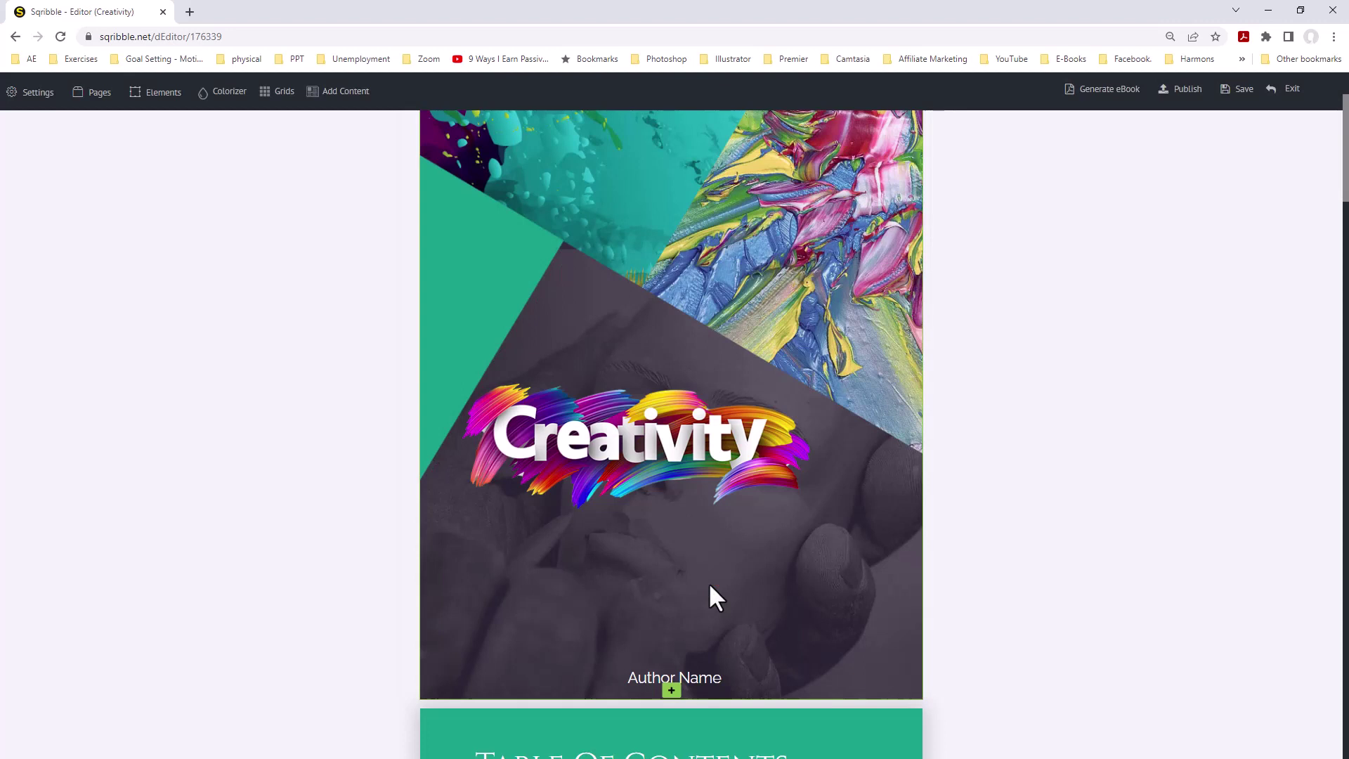
left_click_drag(617, 411, 646, 504)
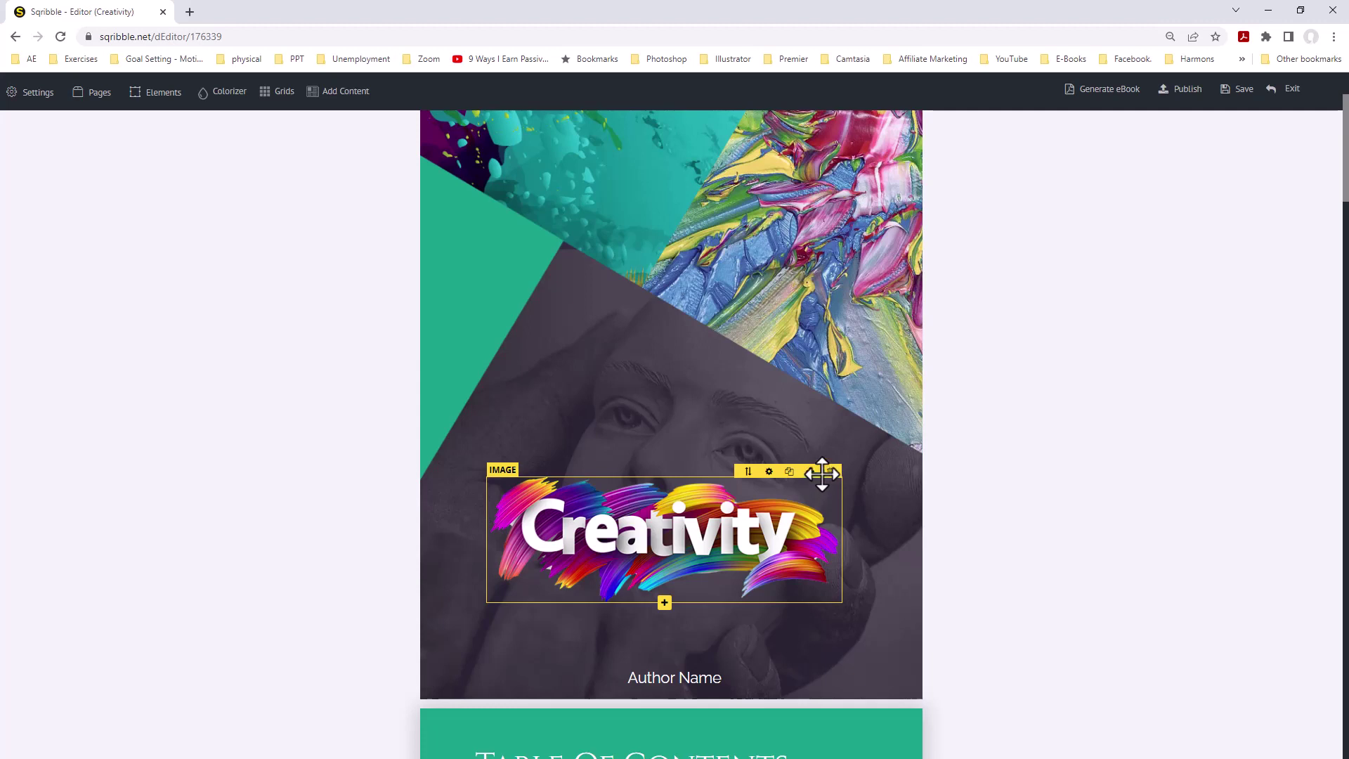
- Show the Wide grid overlay and nudge the Creativity logo into alignment
left_click(285, 90)
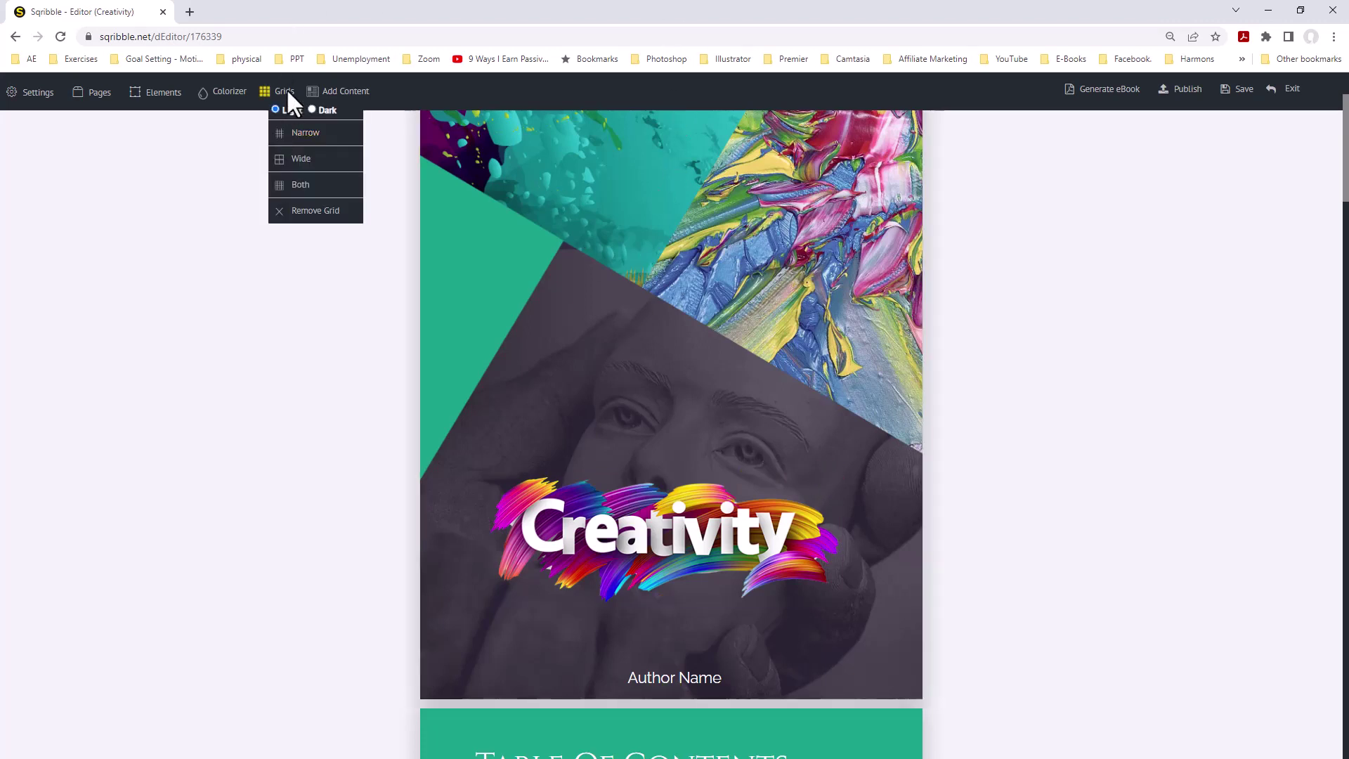
left_click(296, 160)
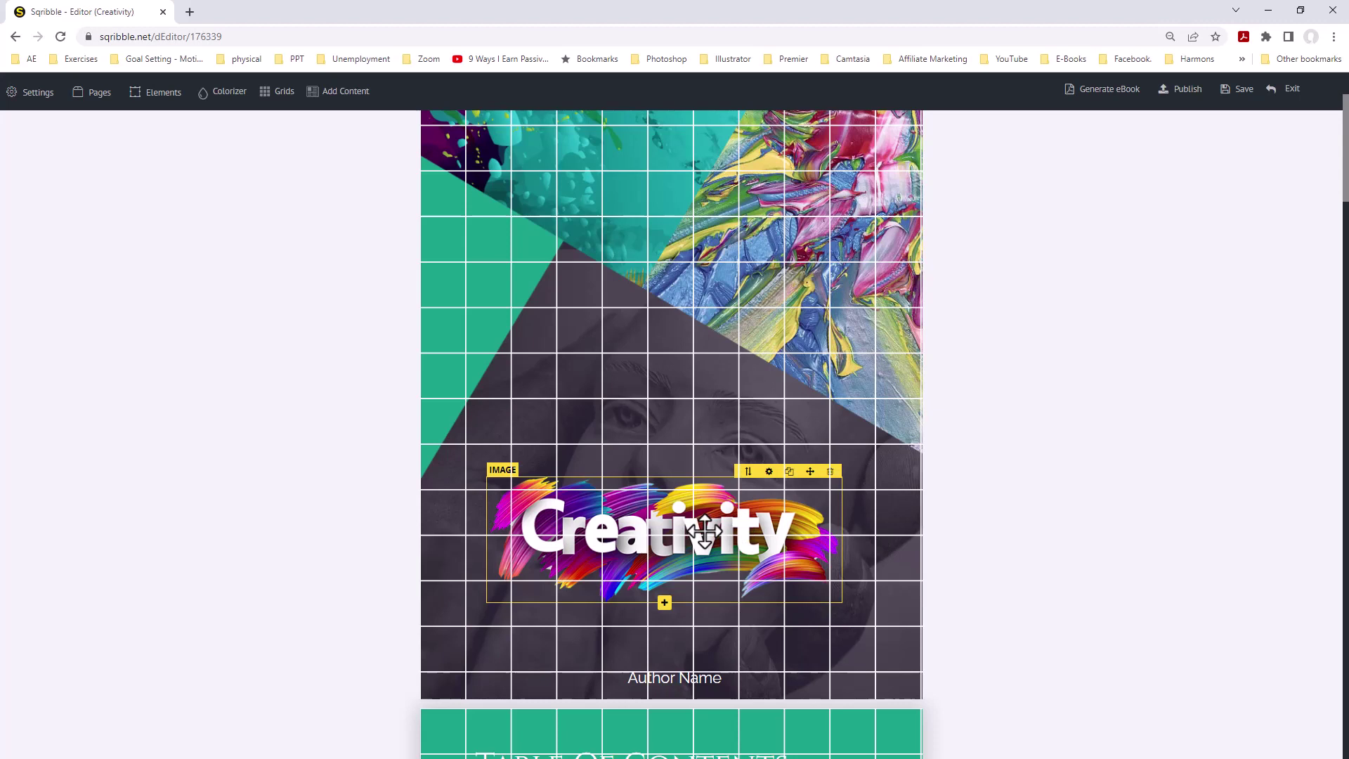
left_click_drag(704, 533, 708, 534)
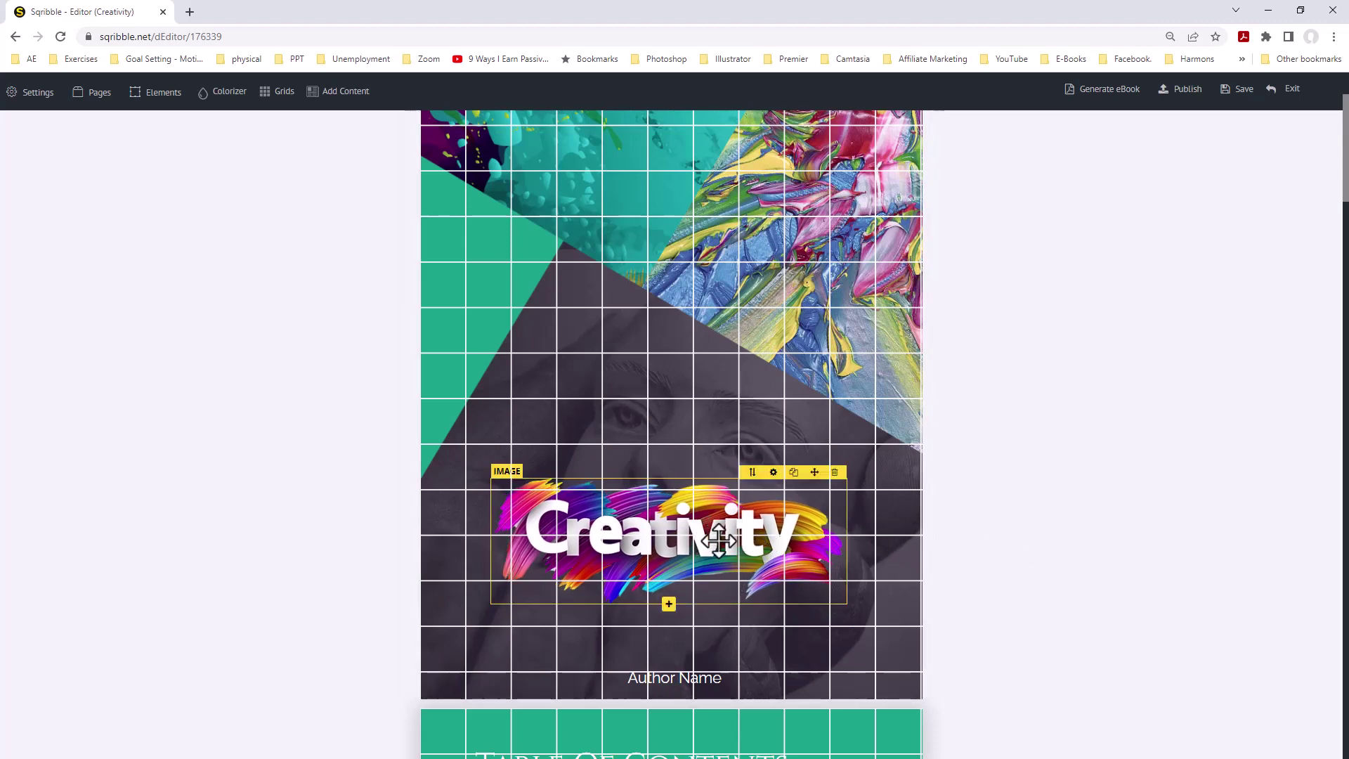
left_click_drag(731, 537, 737, 535)
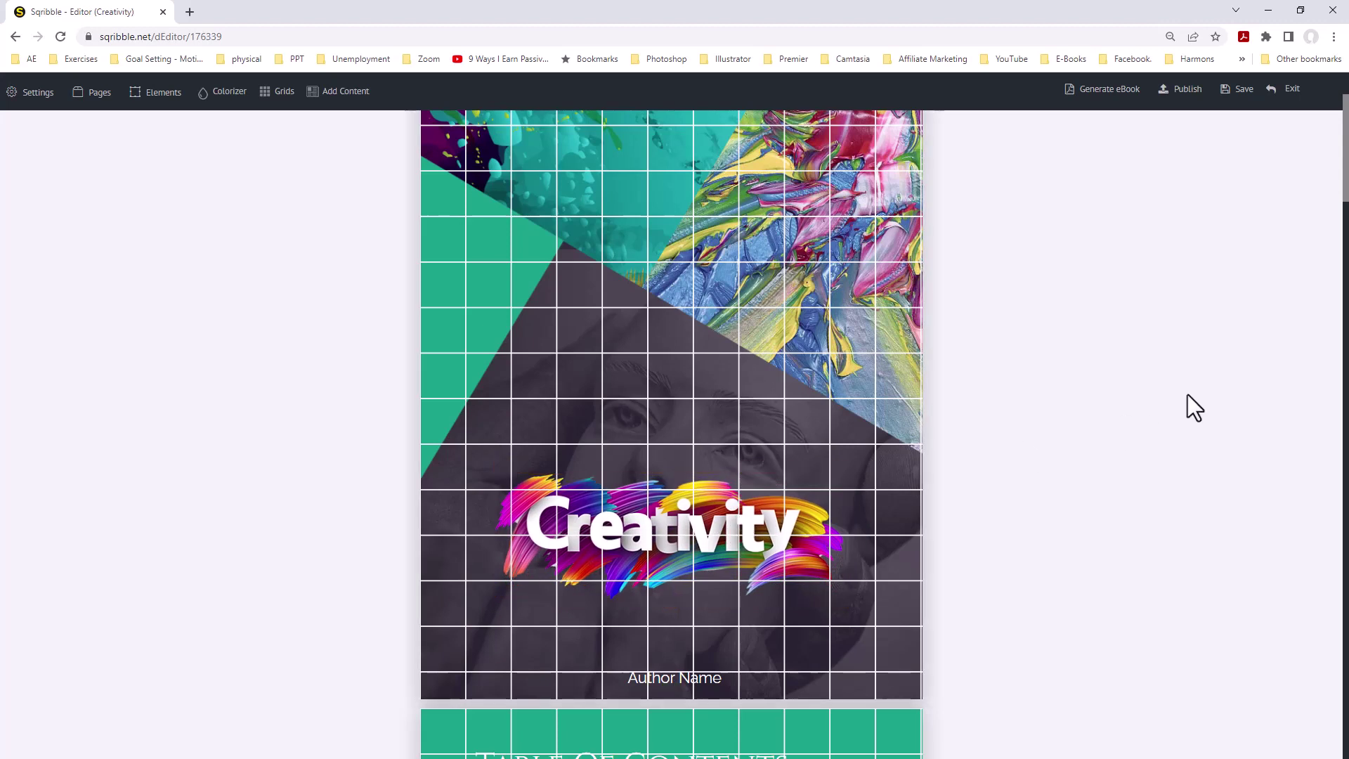
- Replace the cover's 'Author Name' placeholder with the author's first name
mouse_move(700, 685)
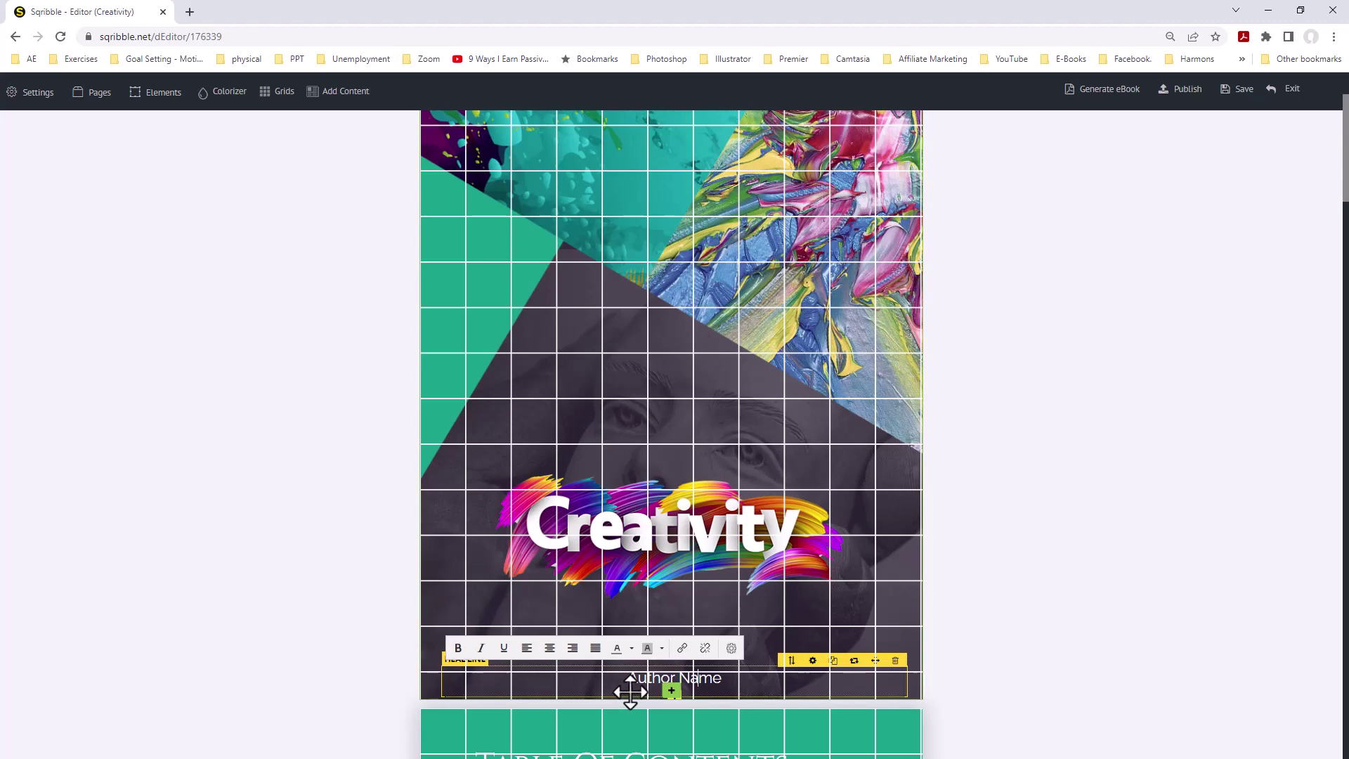
left_click_drag(724, 678, 625, 678)
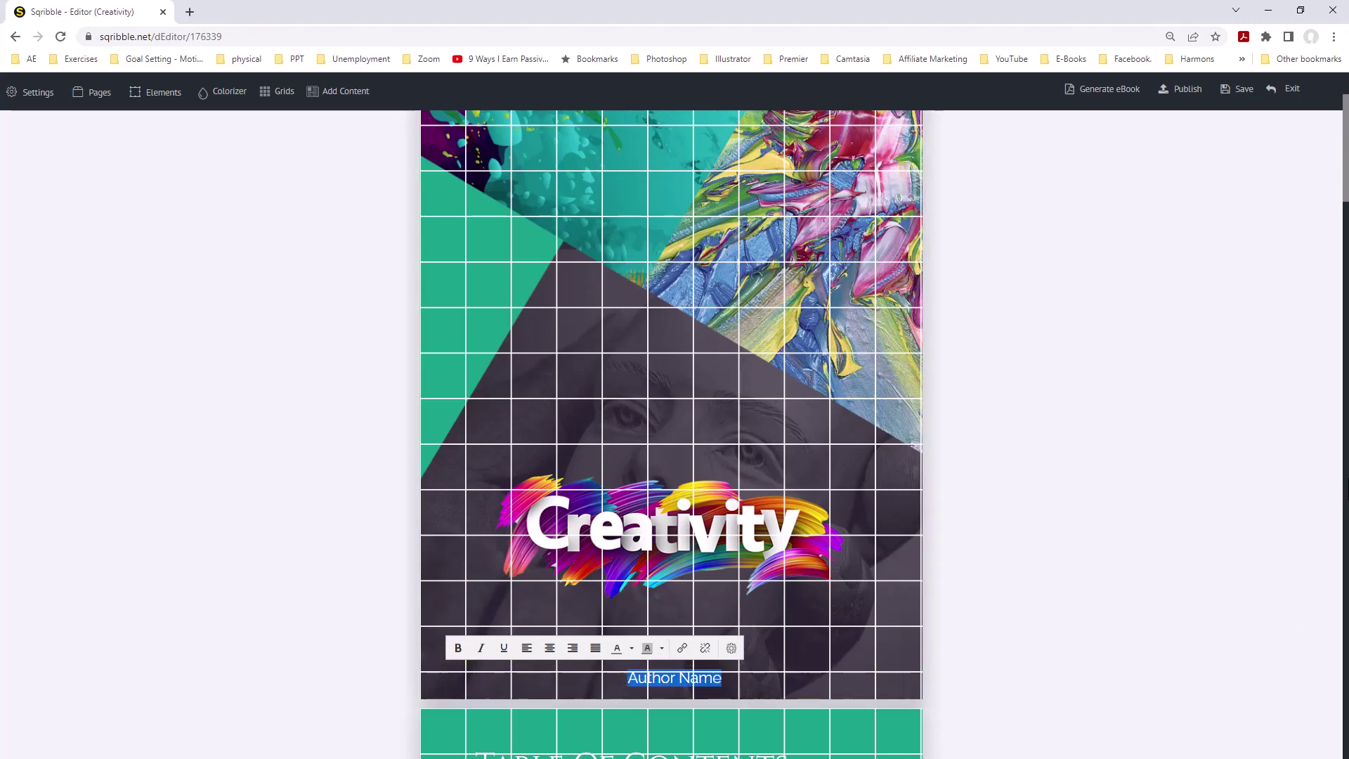
type("Jerry")
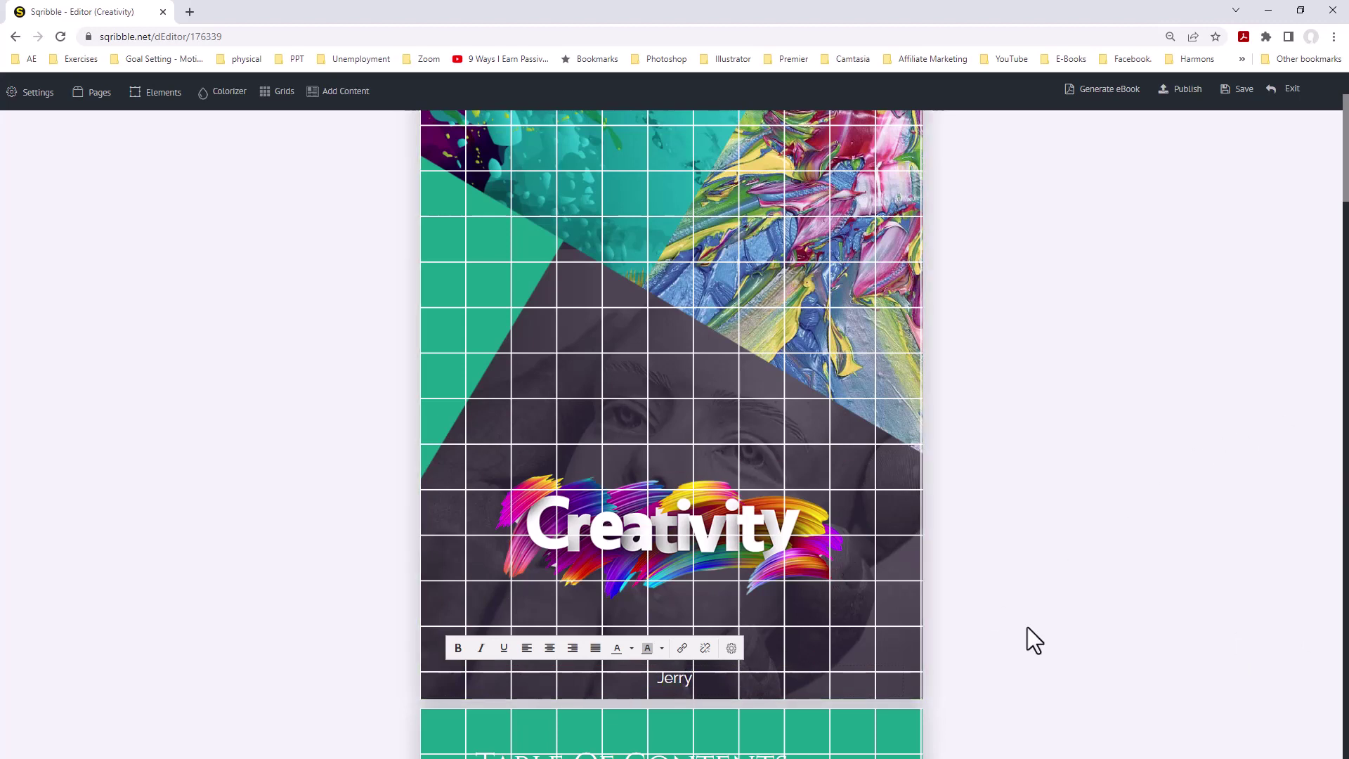
left_click(975, 580)
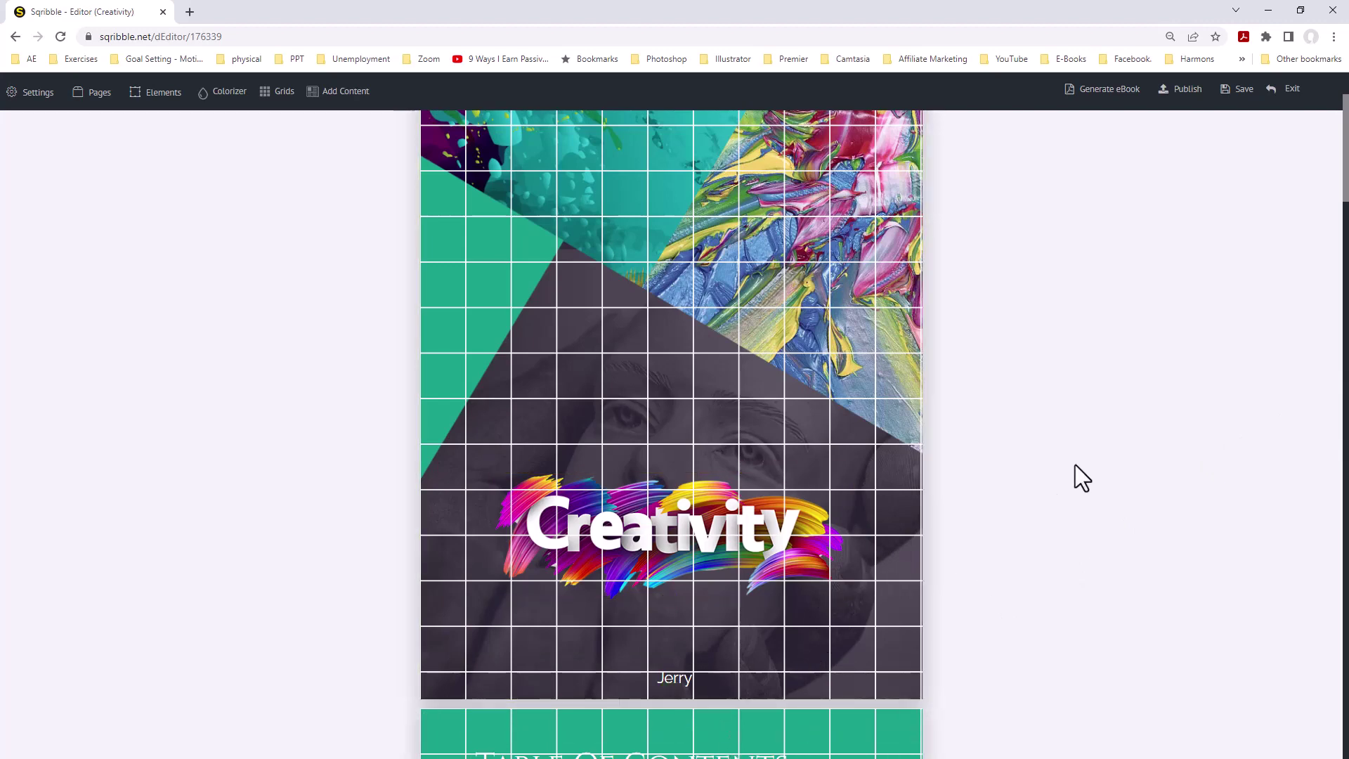
- Choose Grids > Remove Grid, then scroll past the Table of Contents to English Landscape Painting
scroll(805, 338, "up", 2)
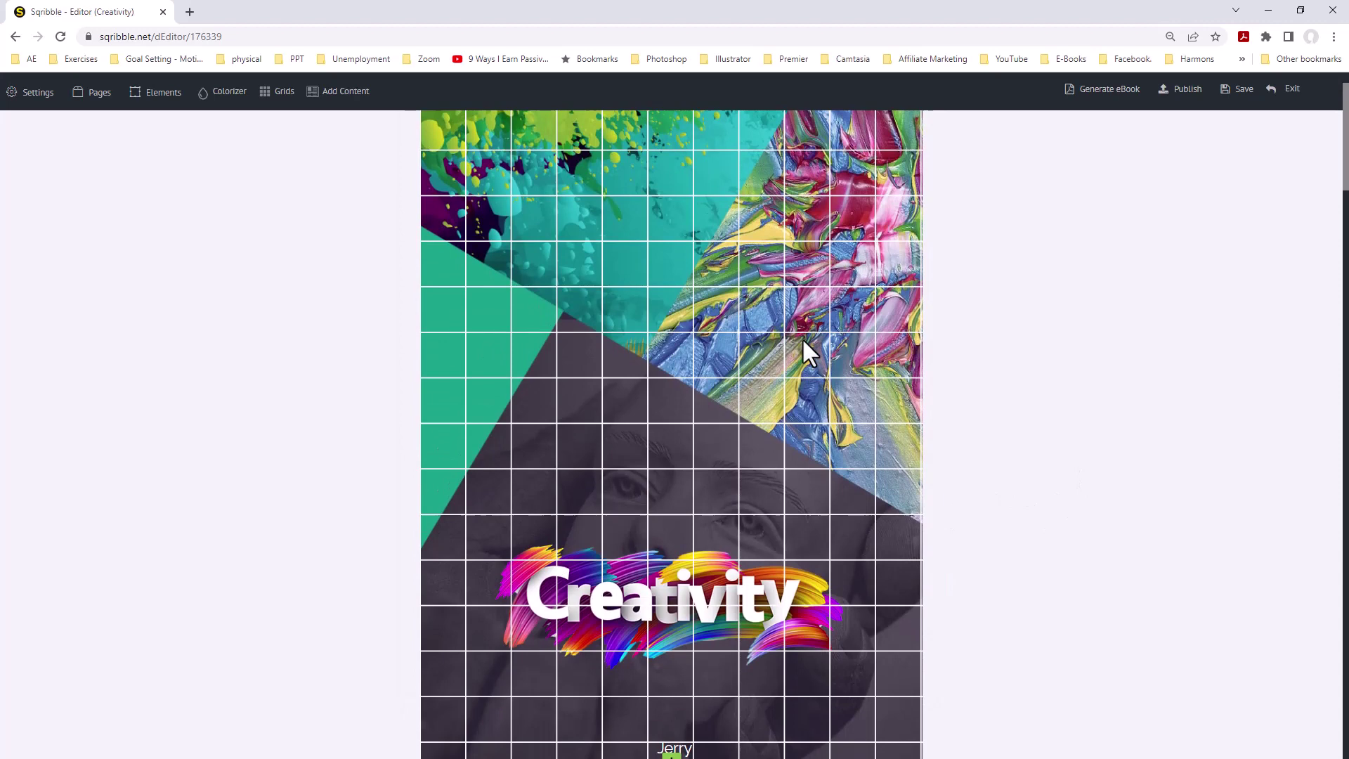
scroll(803, 340, "down", 2)
scroll(808, 352, "up", 2)
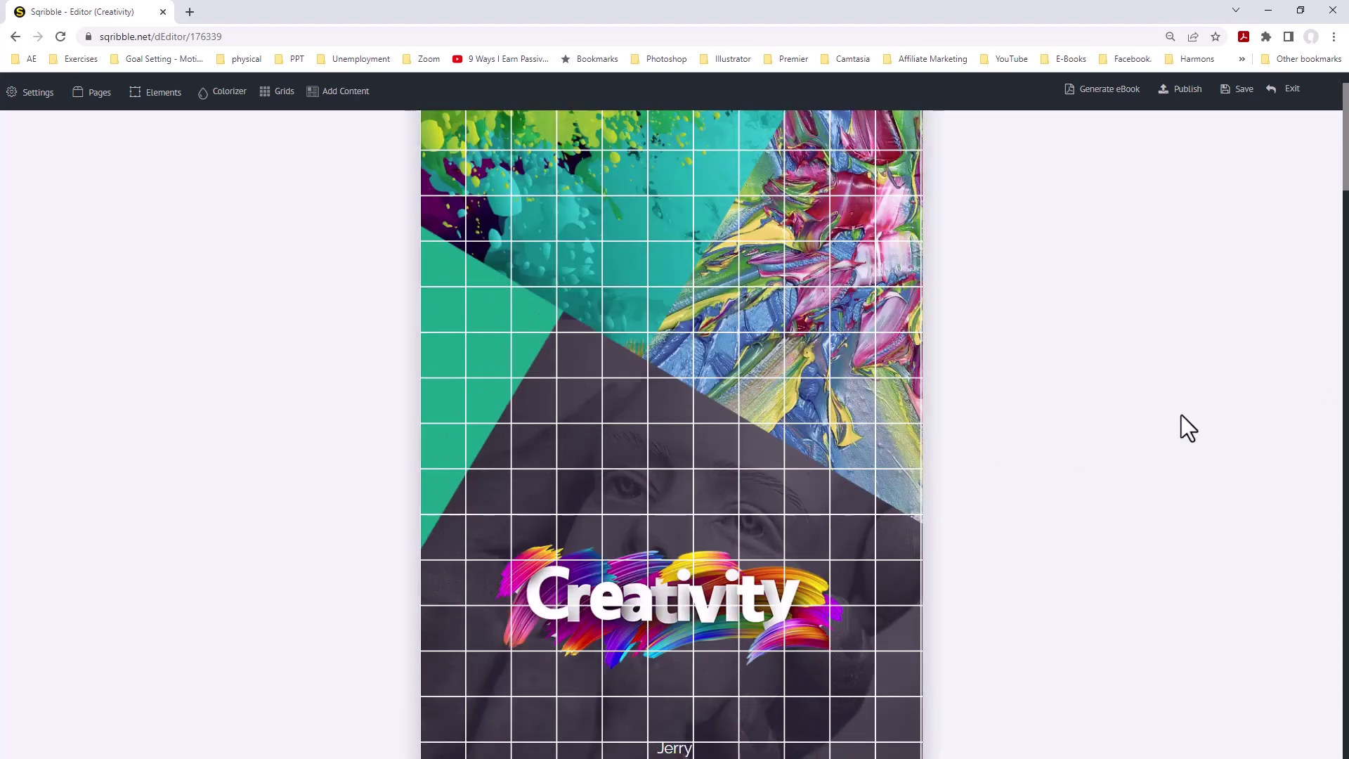
left_click(275, 93)
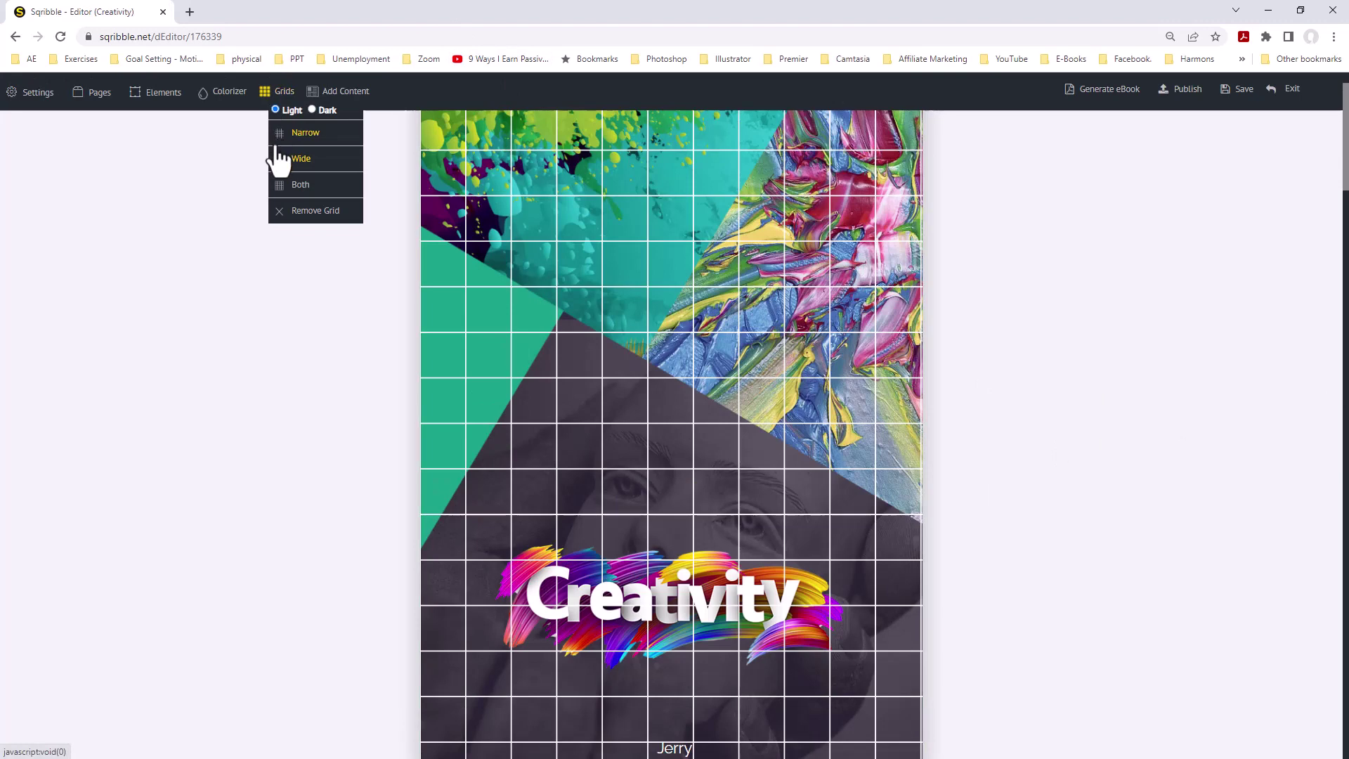
left_click(309, 219)
scroll(456, 326, "down", 9)
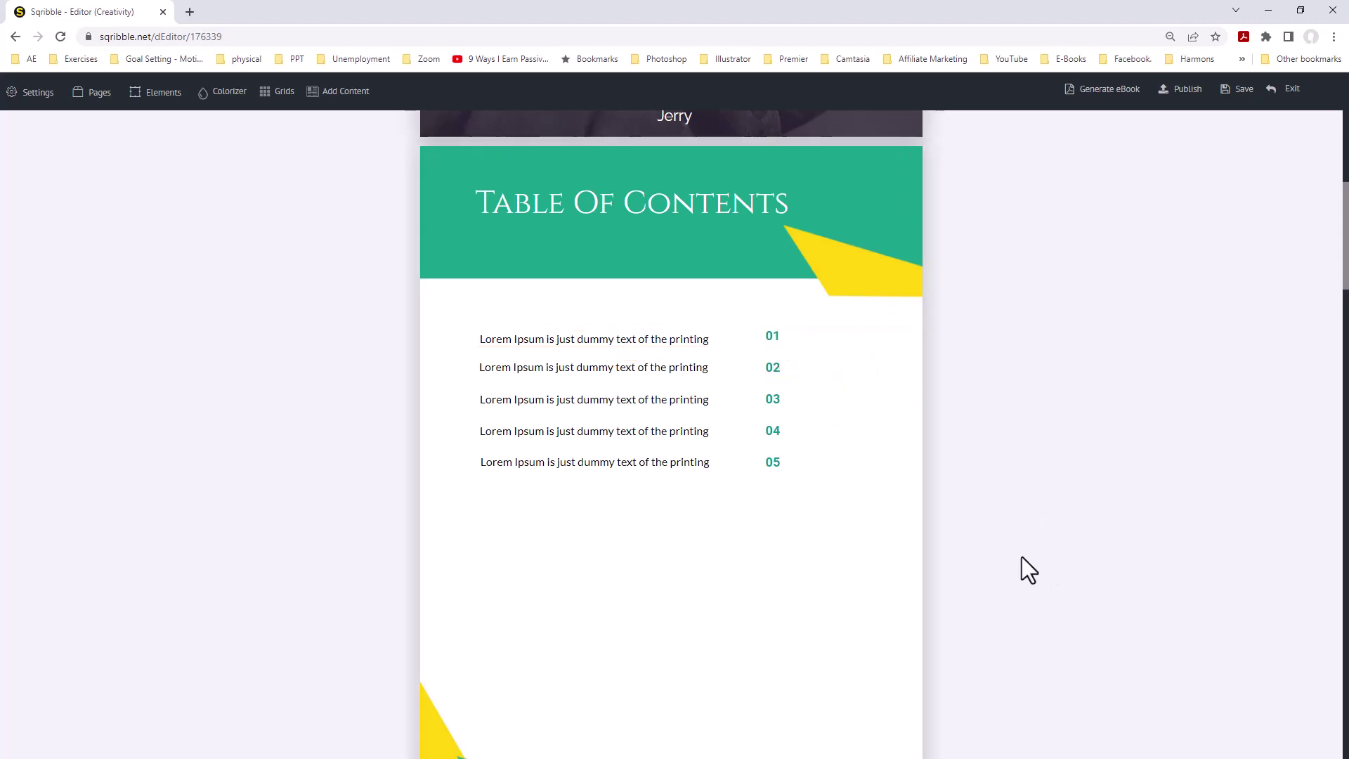
scroll(1022, 556, "down", 10)
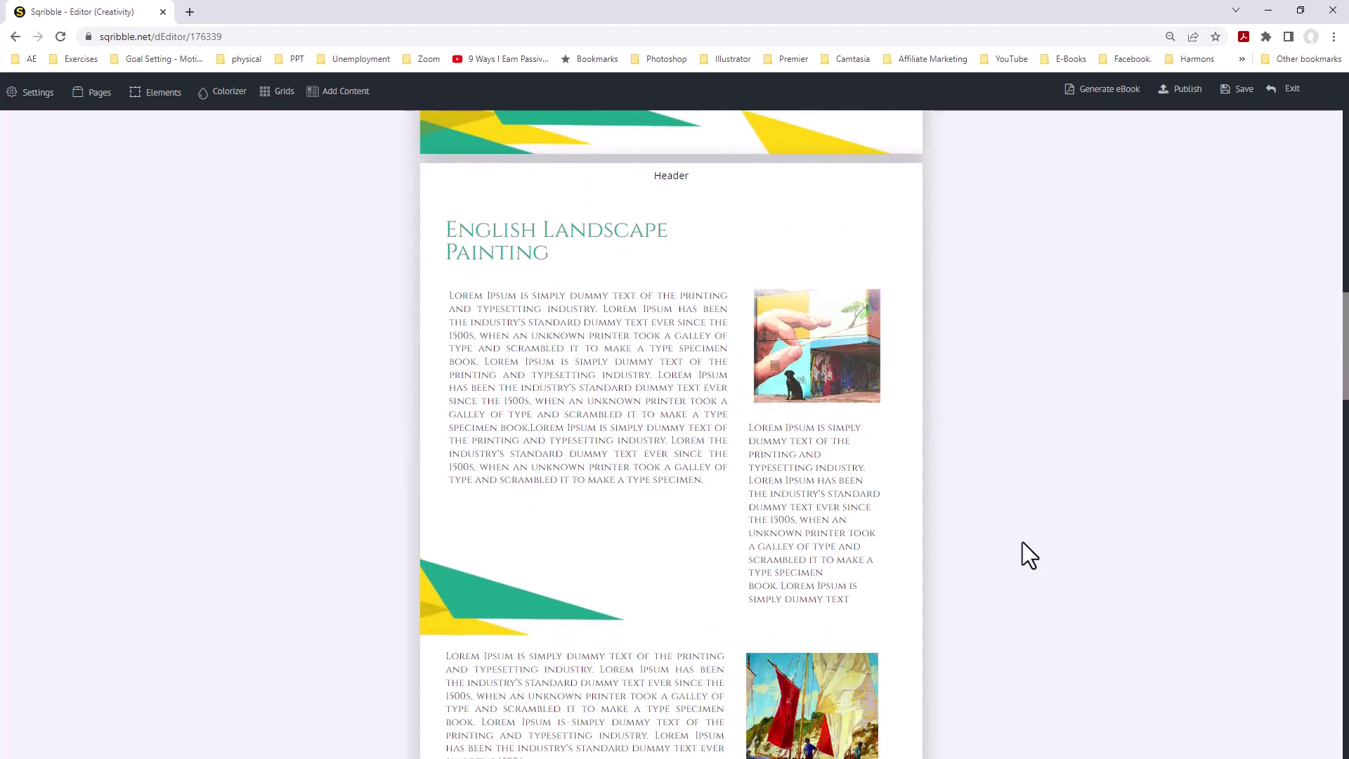
scroll(1023, 539, "down", 1)
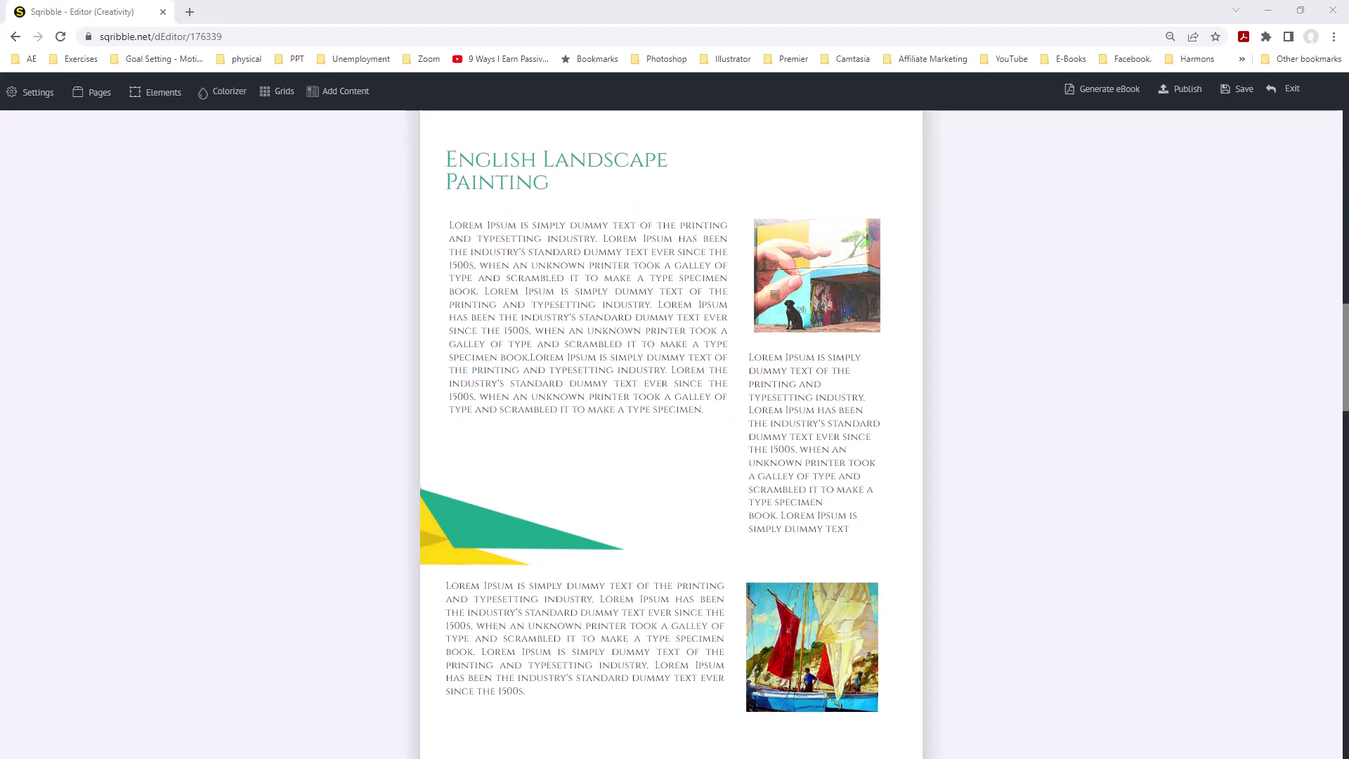
- Copy the Word document's Preparation section, from its heading through the Howard Gardner paragraph
key("alt+Tab")
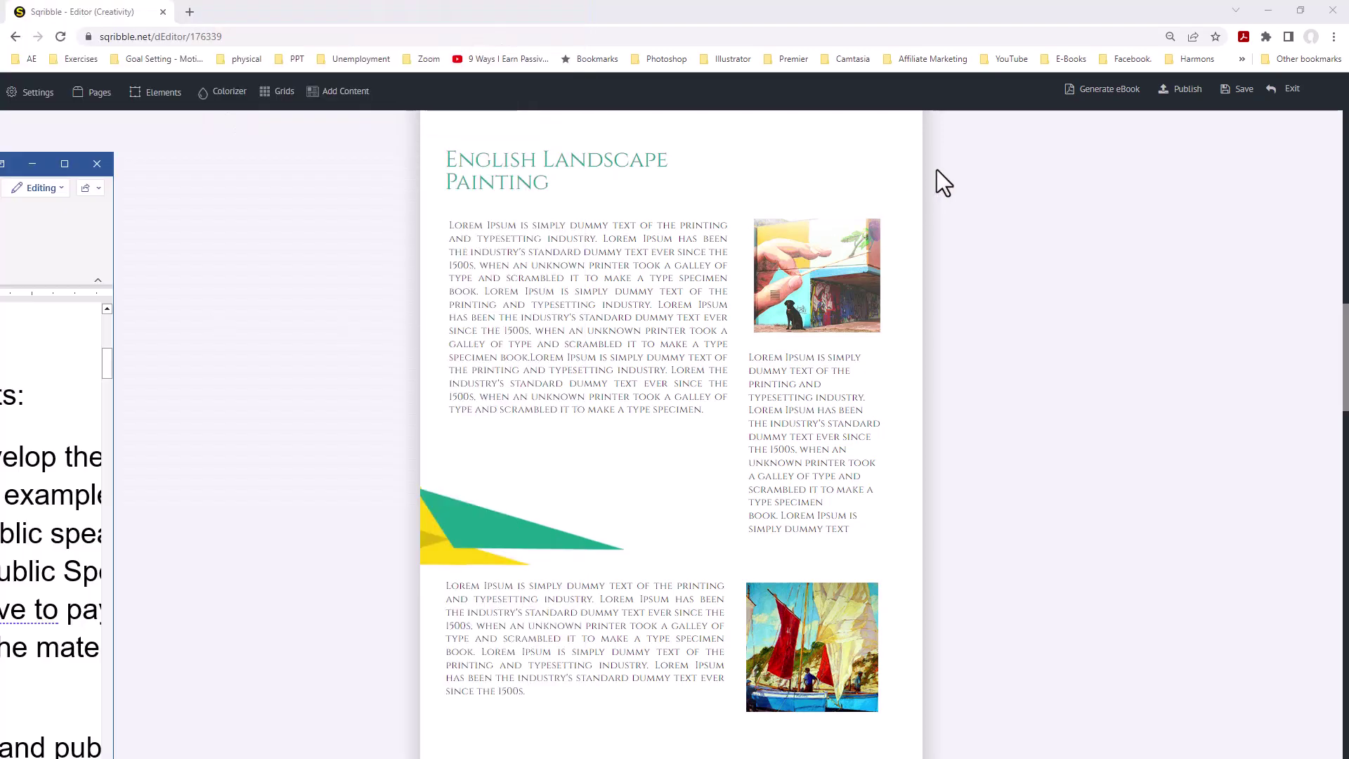
left_click_drag(1335, 190, 669, 34)
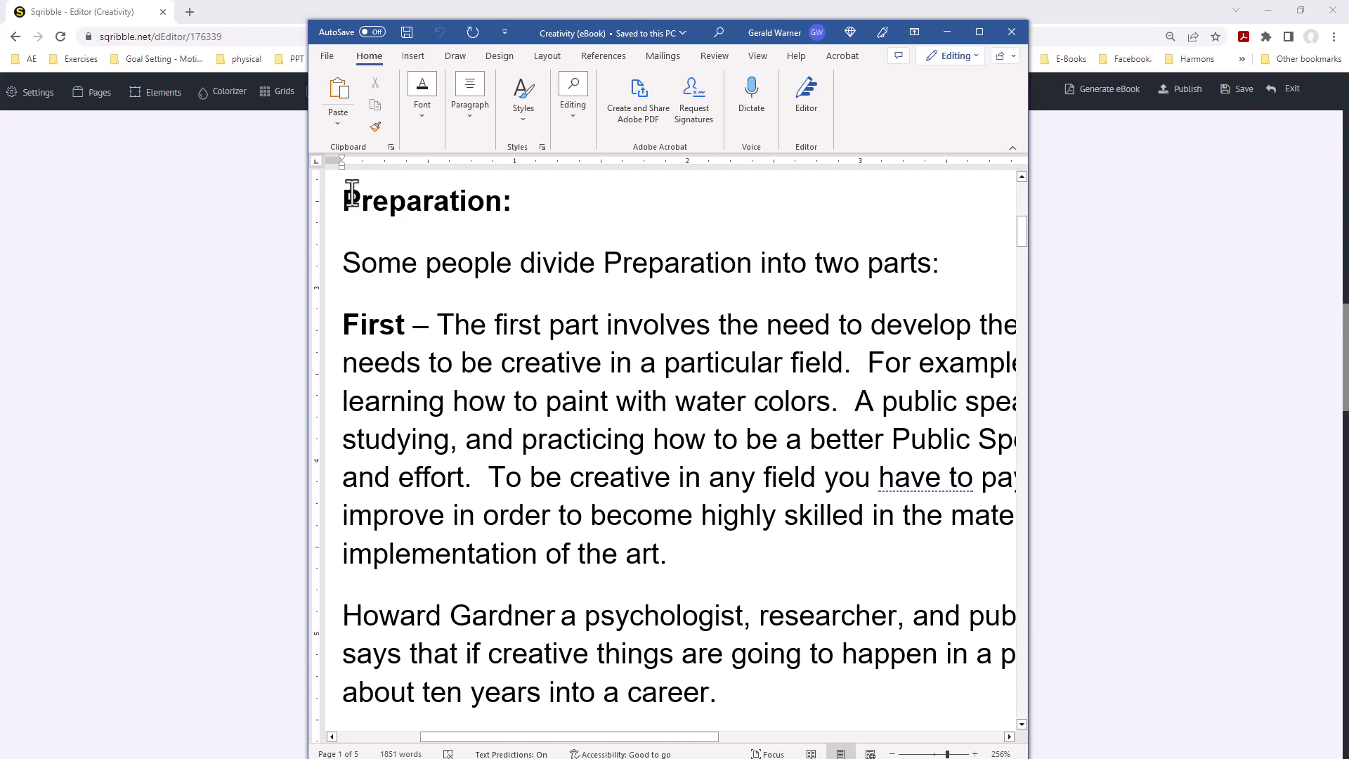
left_click_drag(389, 223, 776, 697)
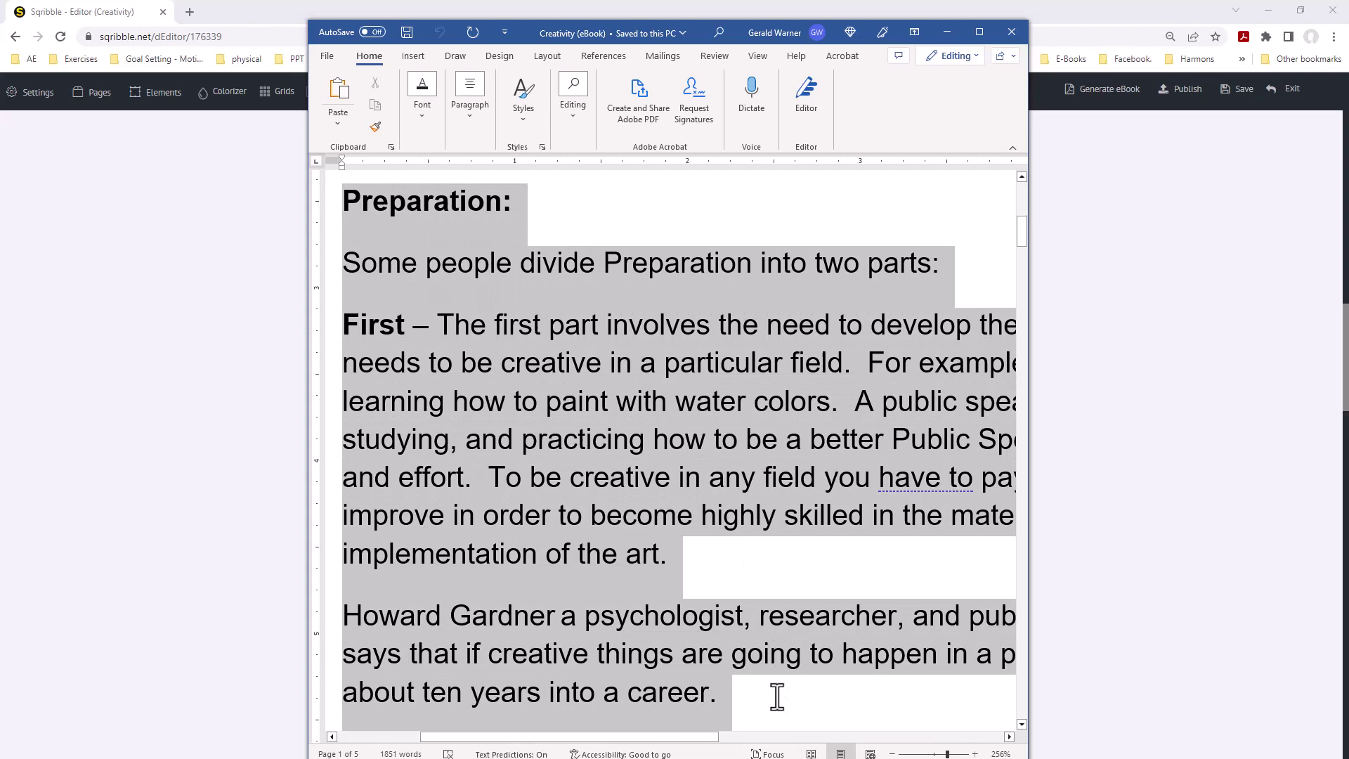
right_click(593, 376)
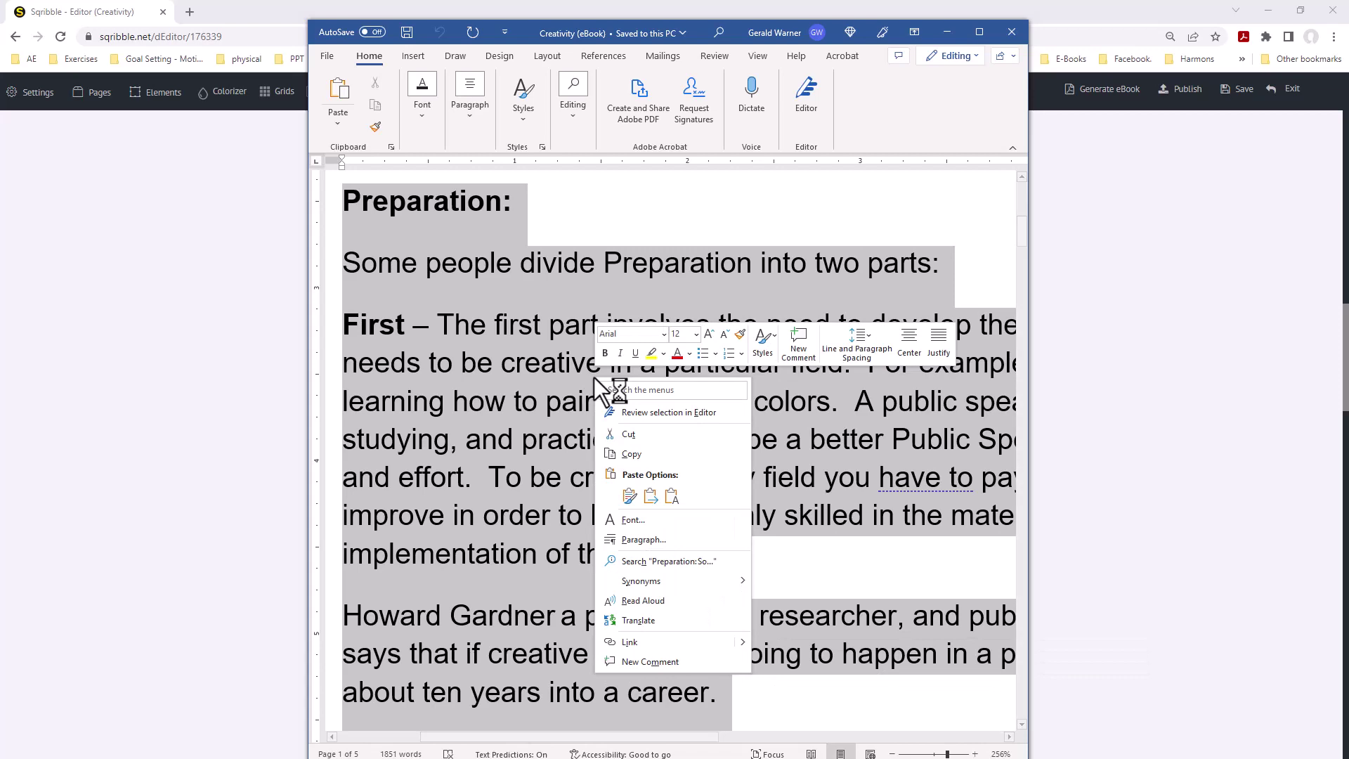
left_click(625, 455)
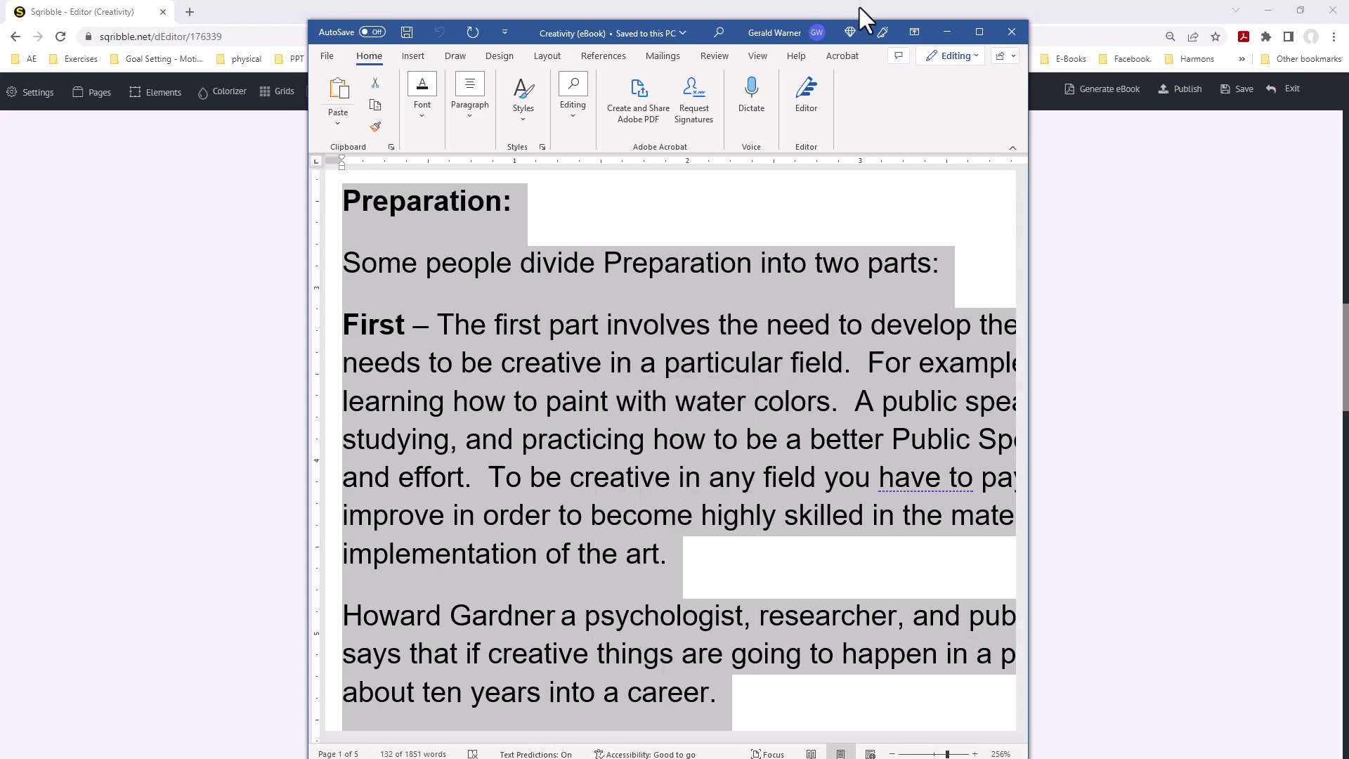
- Replace the first lorem ipsum paragraph with the copied Preparation text, pasted as plain text
left_click(950, 31)
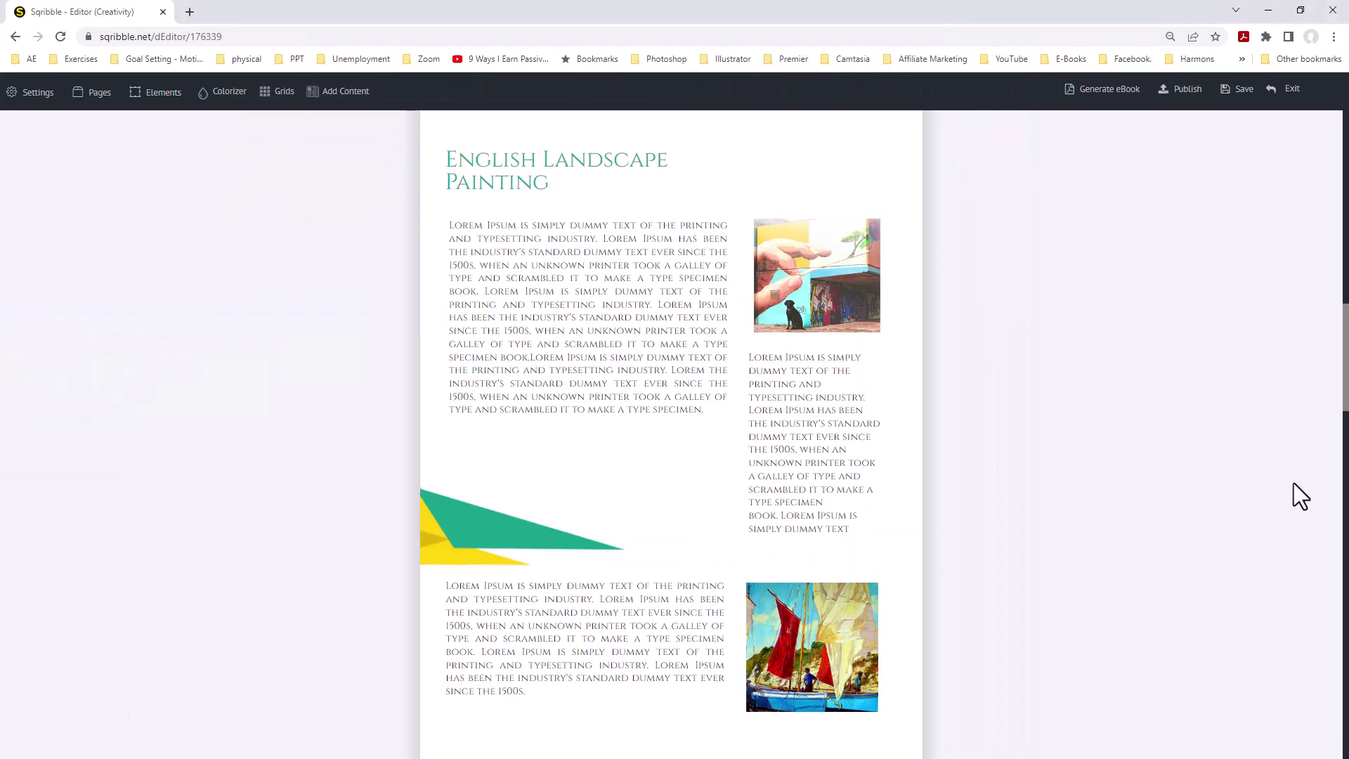
mouse_move(599, 238)
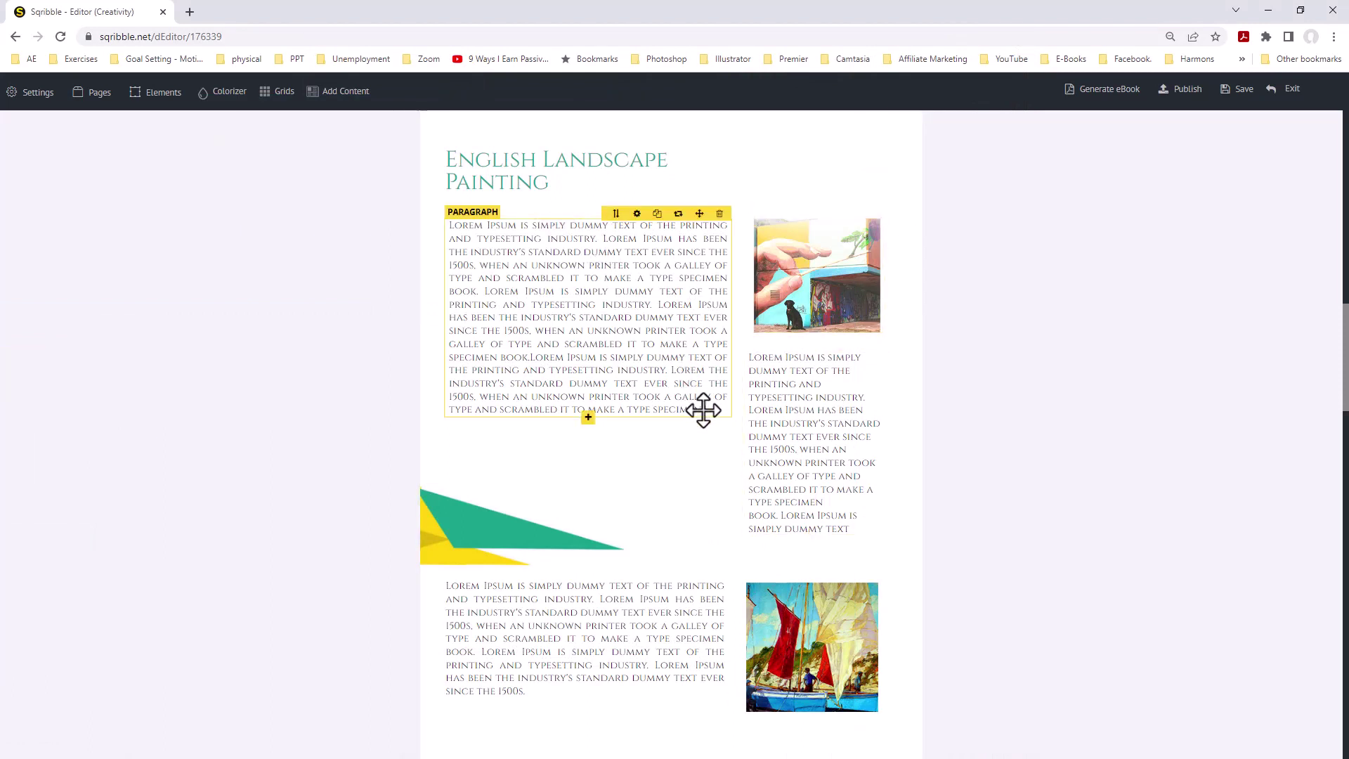
left_click_drag(568, 397, 393, 228)
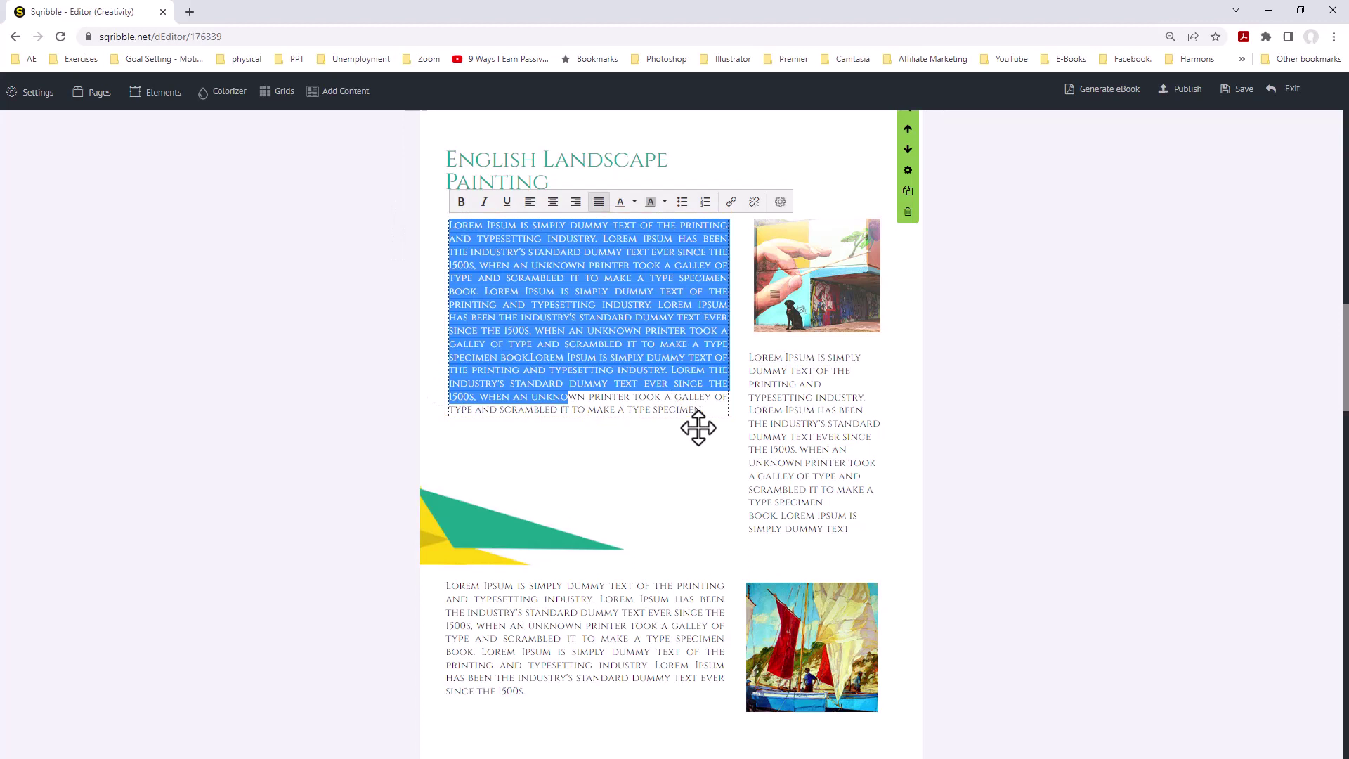
left_click_drag(714, 409, 513, 397)
left_click_drag(382, 382, 326, 218)
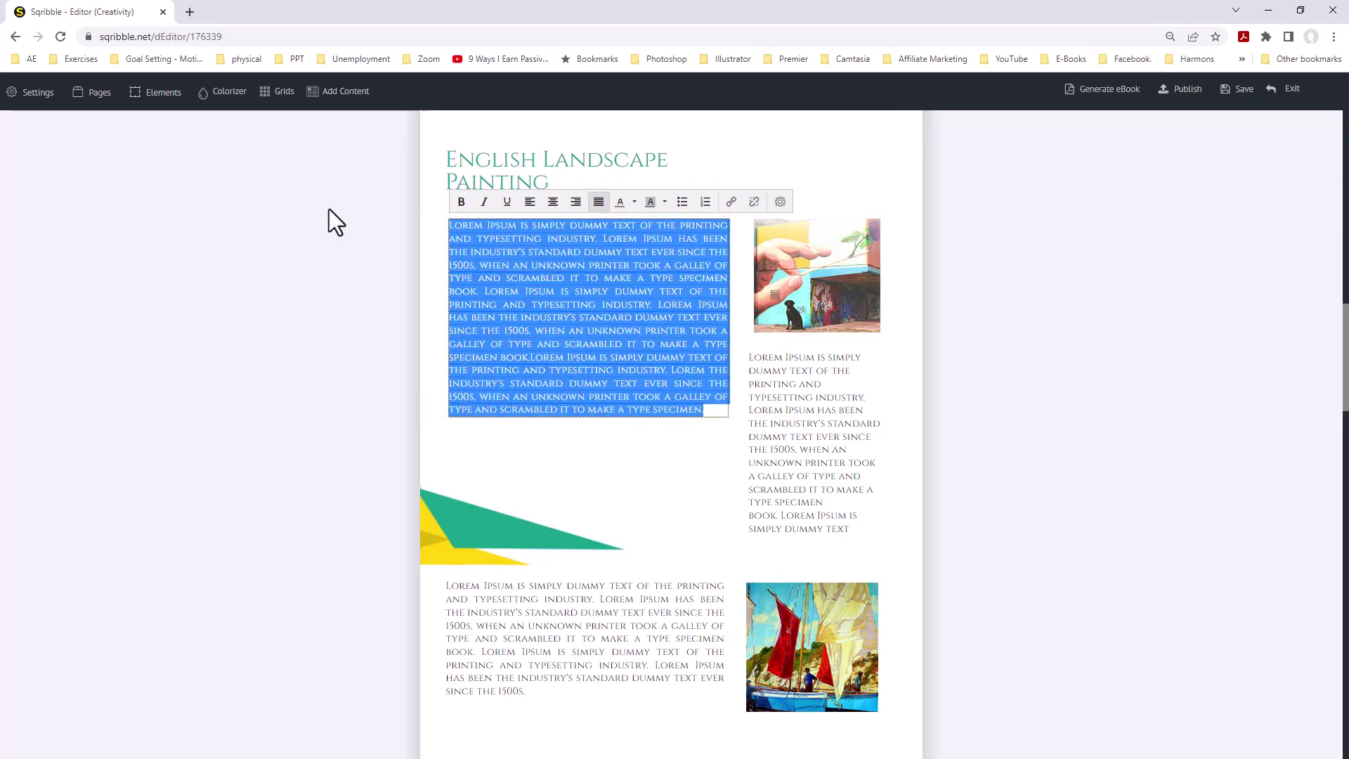
right_click(632, 347)
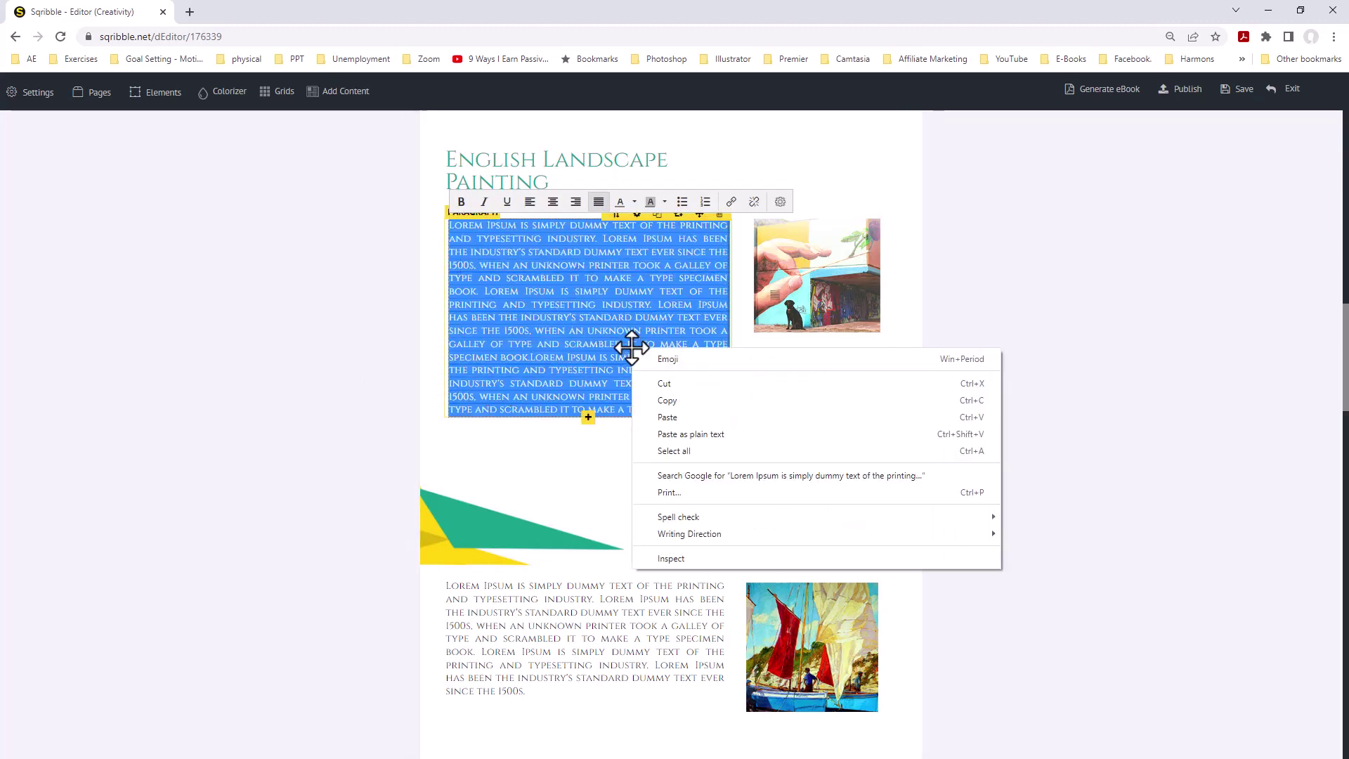
left_click(663, 435)
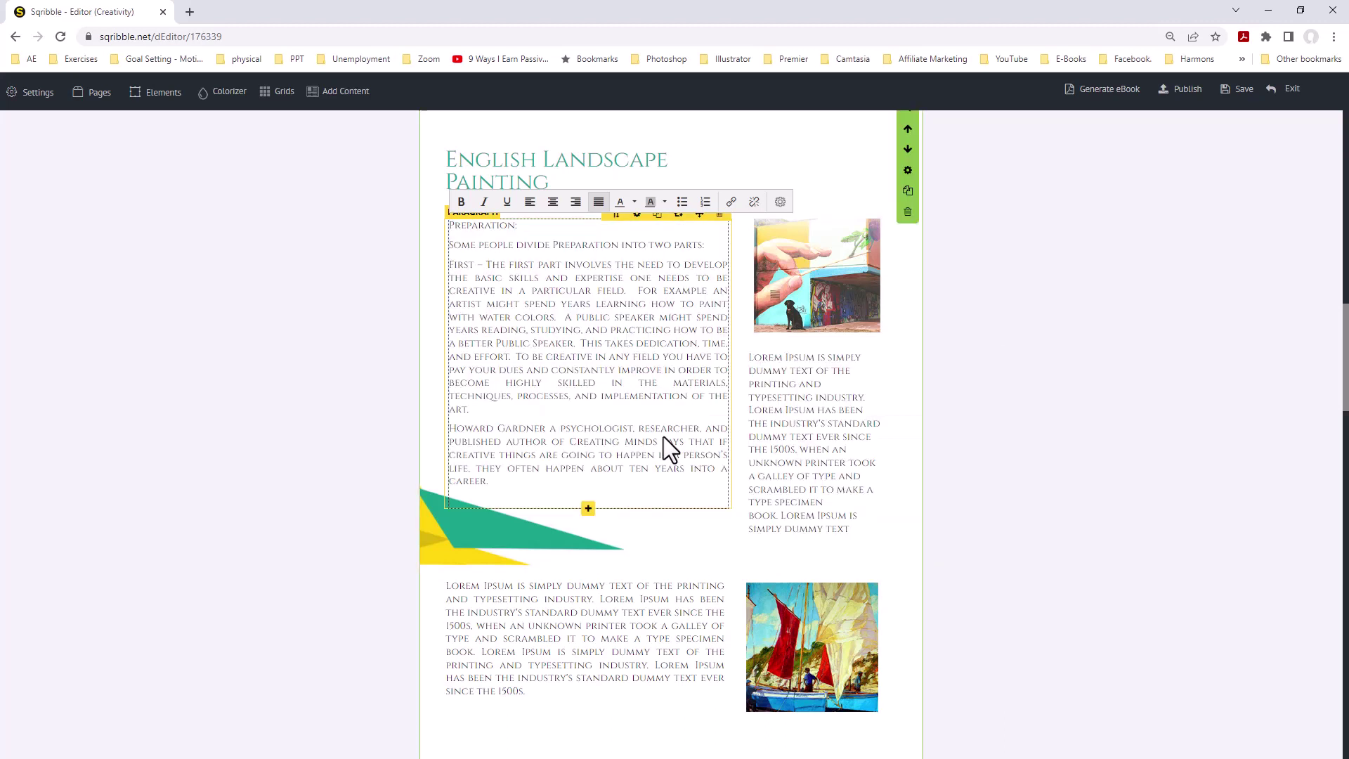
- Make the pasted paragraph's 'Preparation:' heading bold
left_click_drag(626, 290, 630, 316)
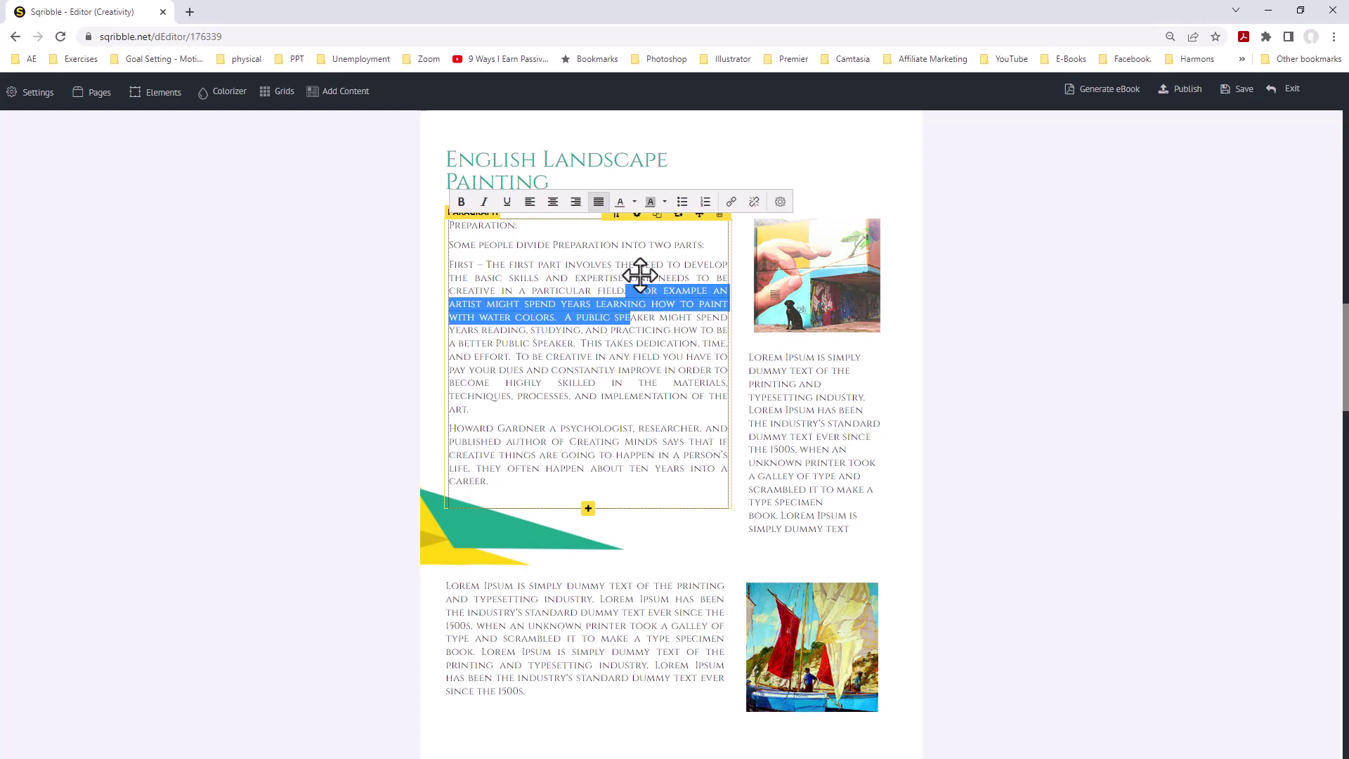
key("shift+Up")
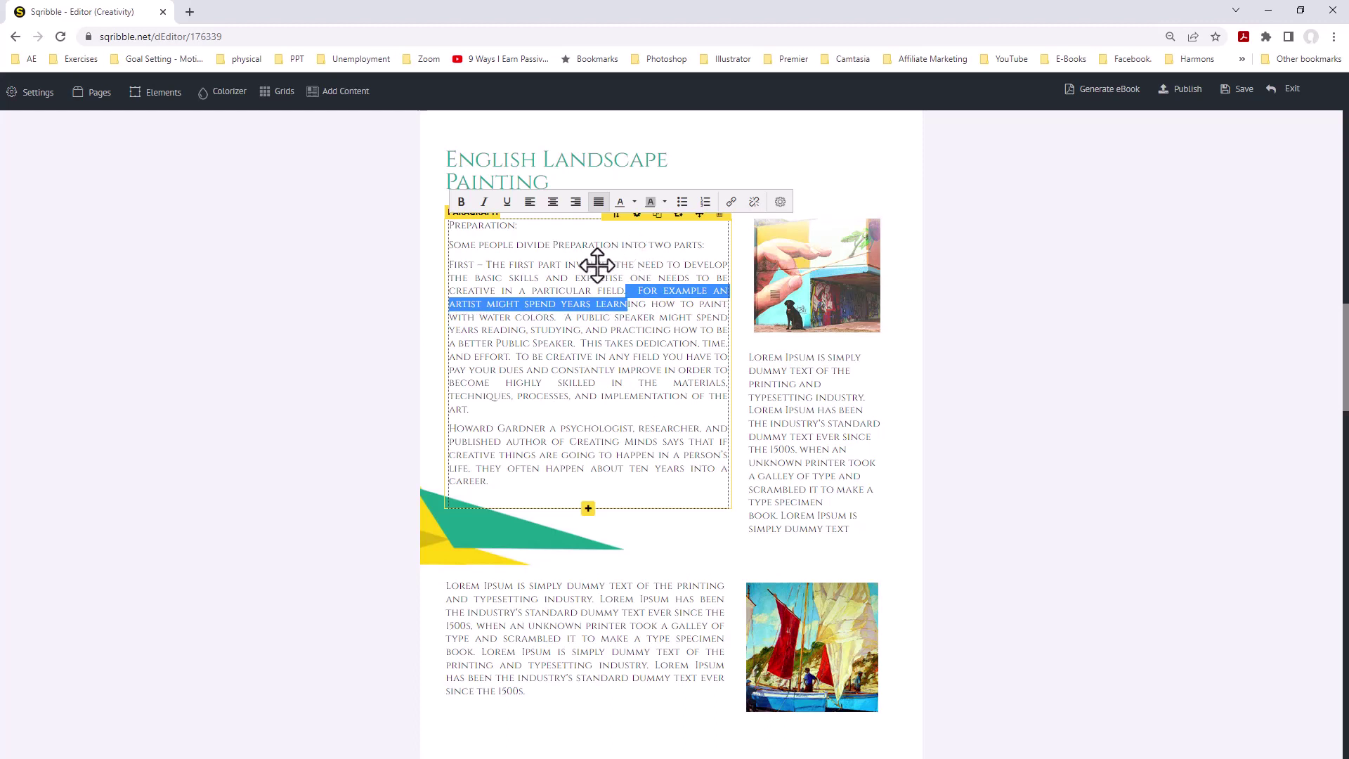
left_click(531, 231)
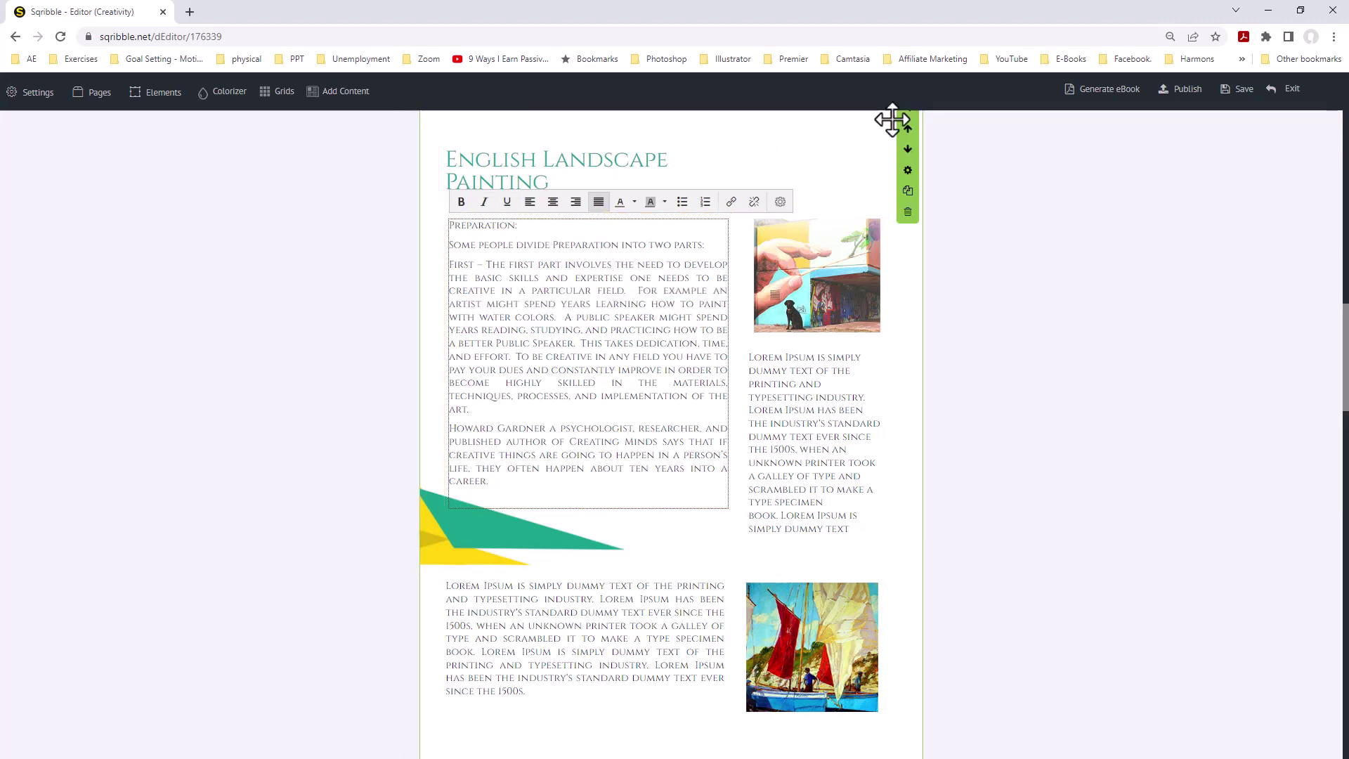
left_click(777, 151)
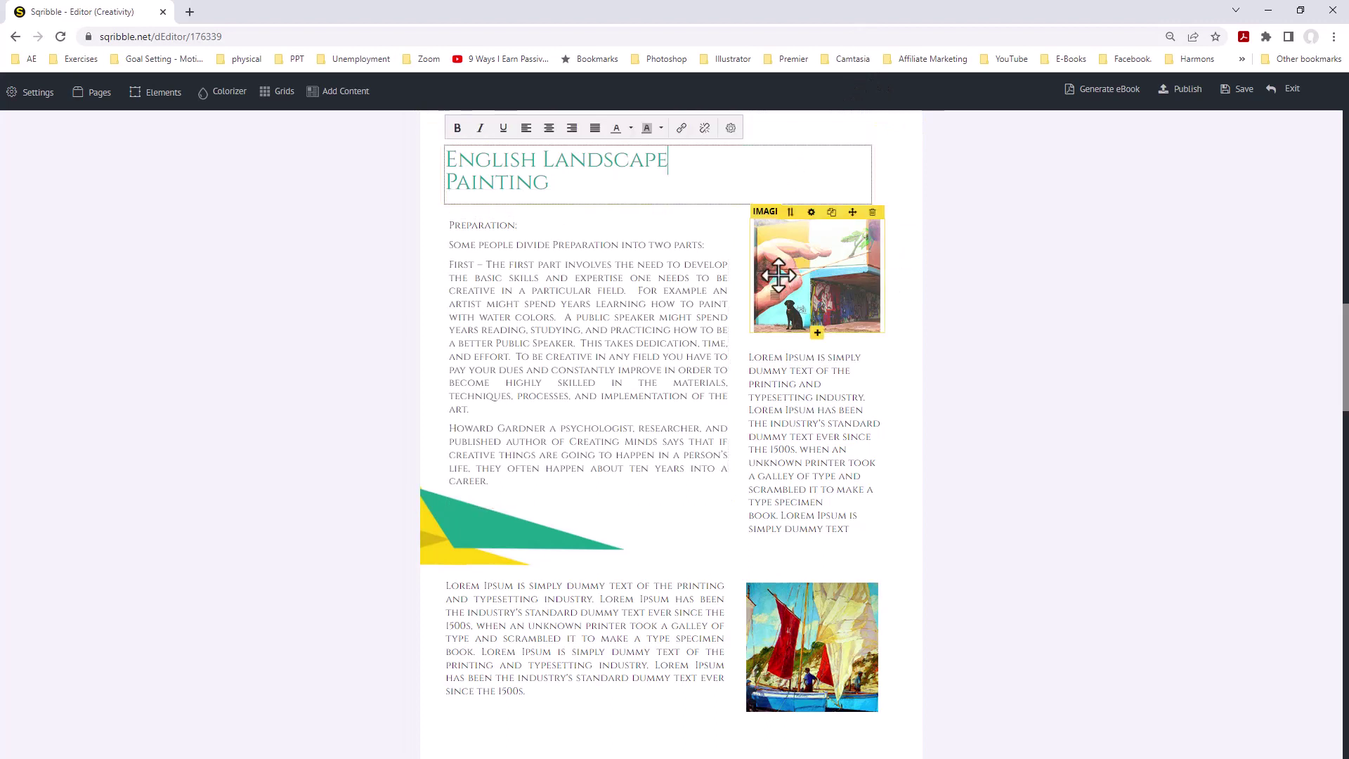
left_click(502, 225)
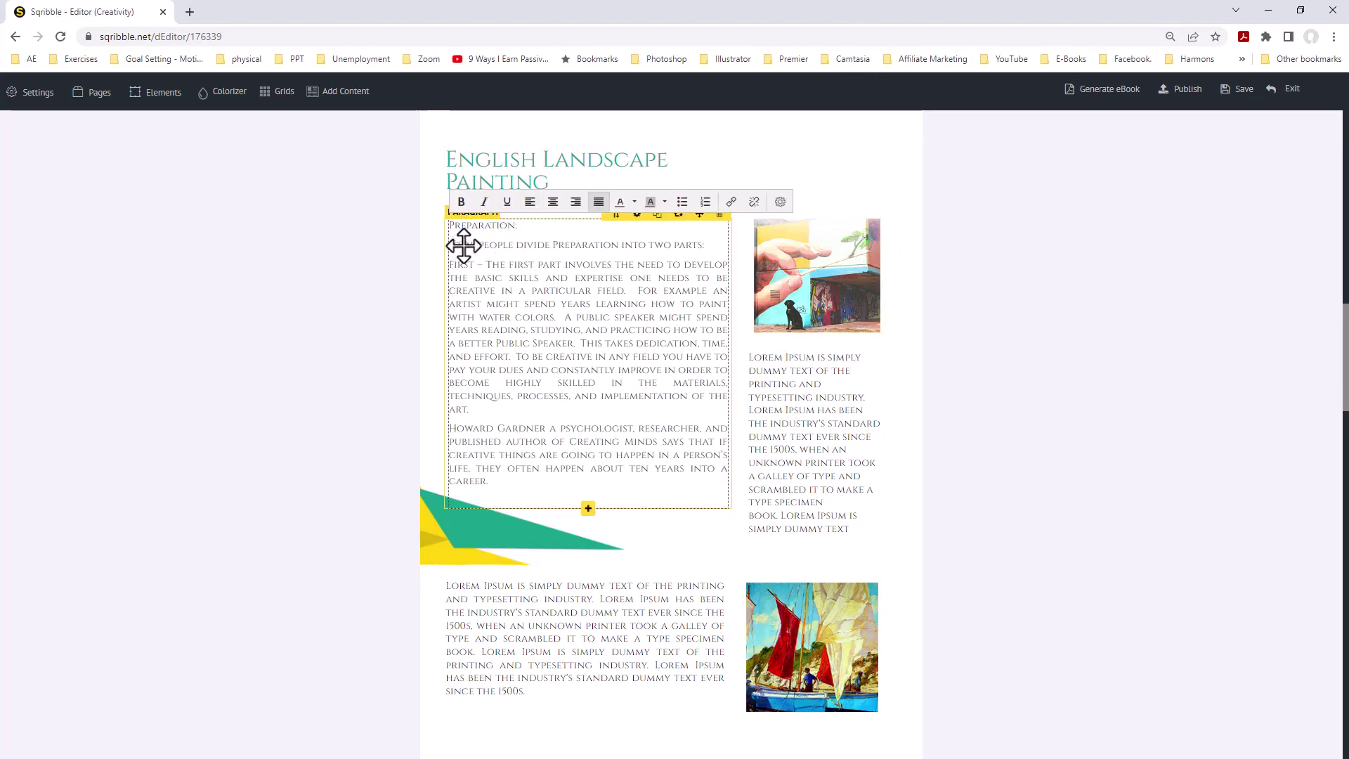
left_click_drag(573, 468, 565, 481)
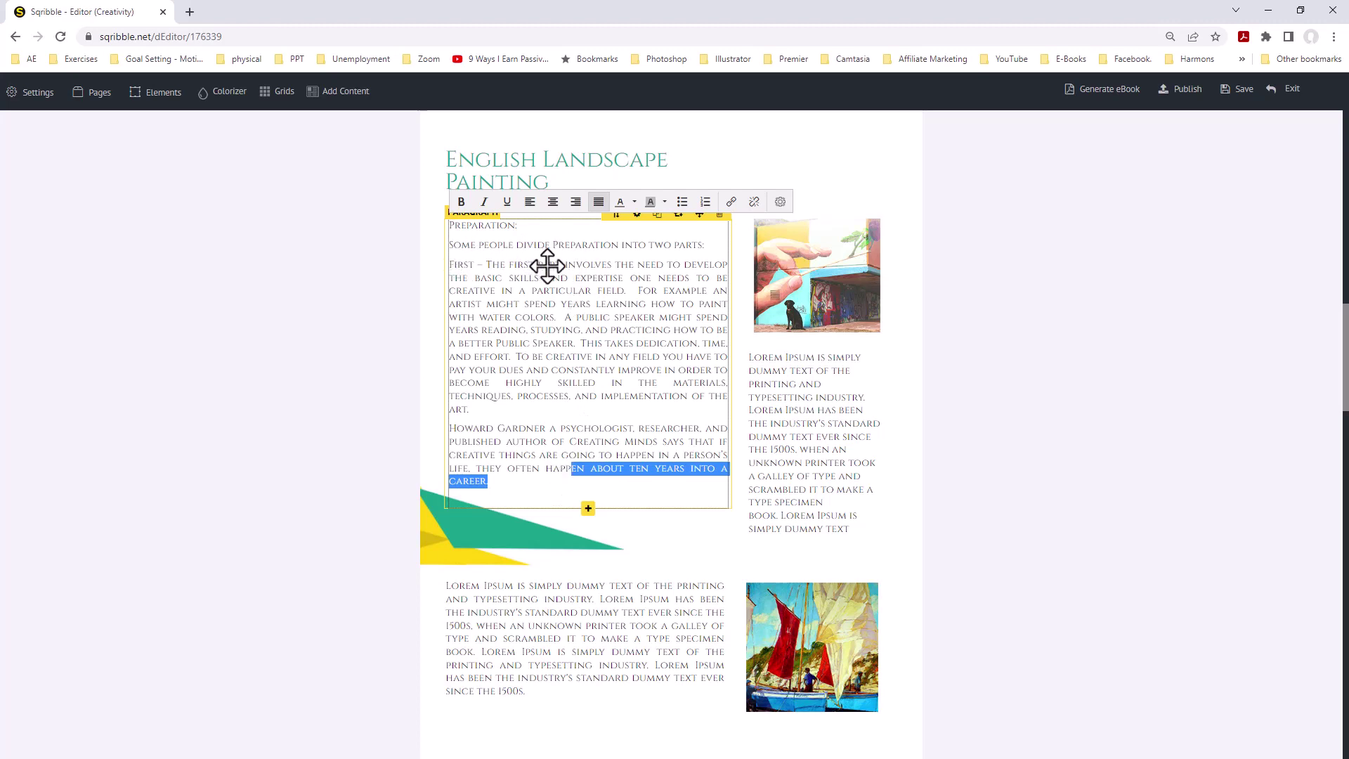
scroll(572, 322, "up", 1)
scroll(569, 319, "down", 2)
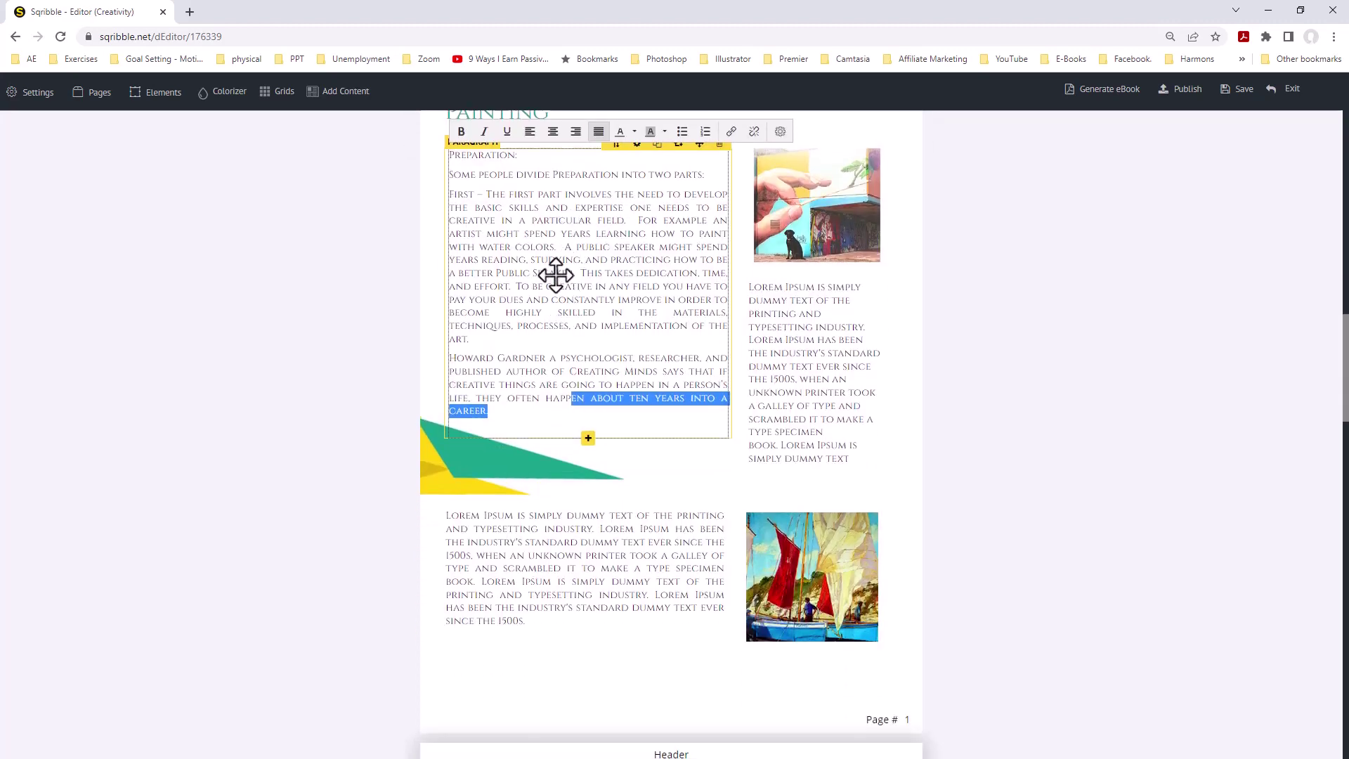
scroll(555, 274, "up", 1)
left_click_drag(525, 230, 416, 232)
key("ctrl+c")
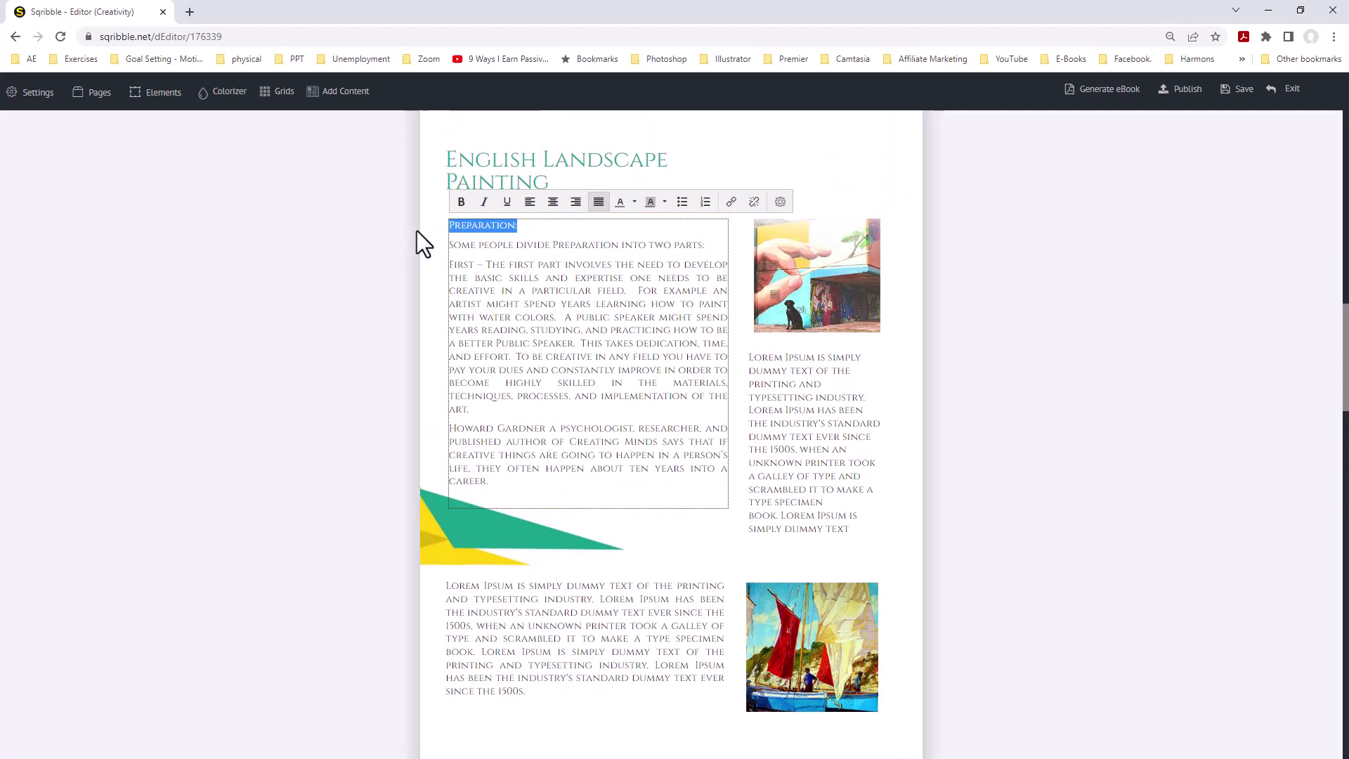
left_click(461, 202)
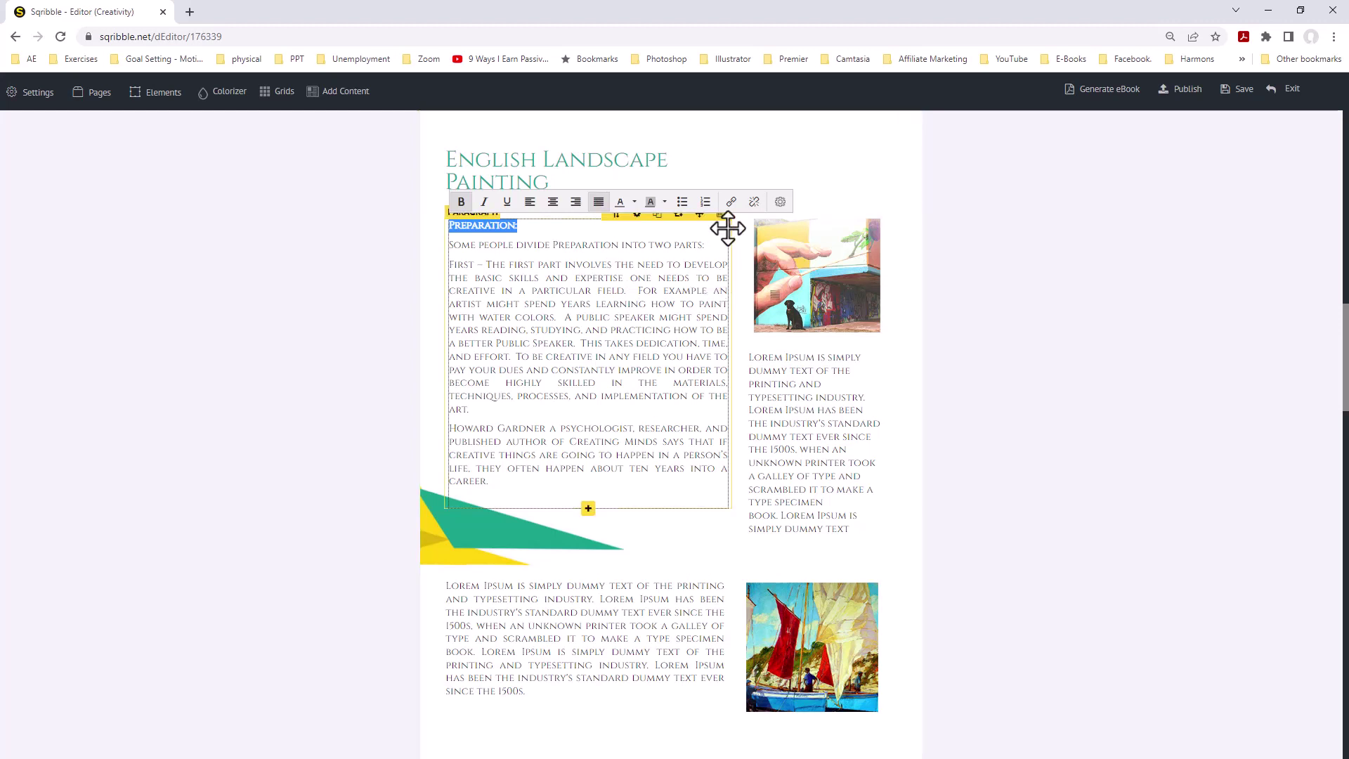
- Increase the Preparation paragraph's font size from 16 to 18
left_click(779, 204)
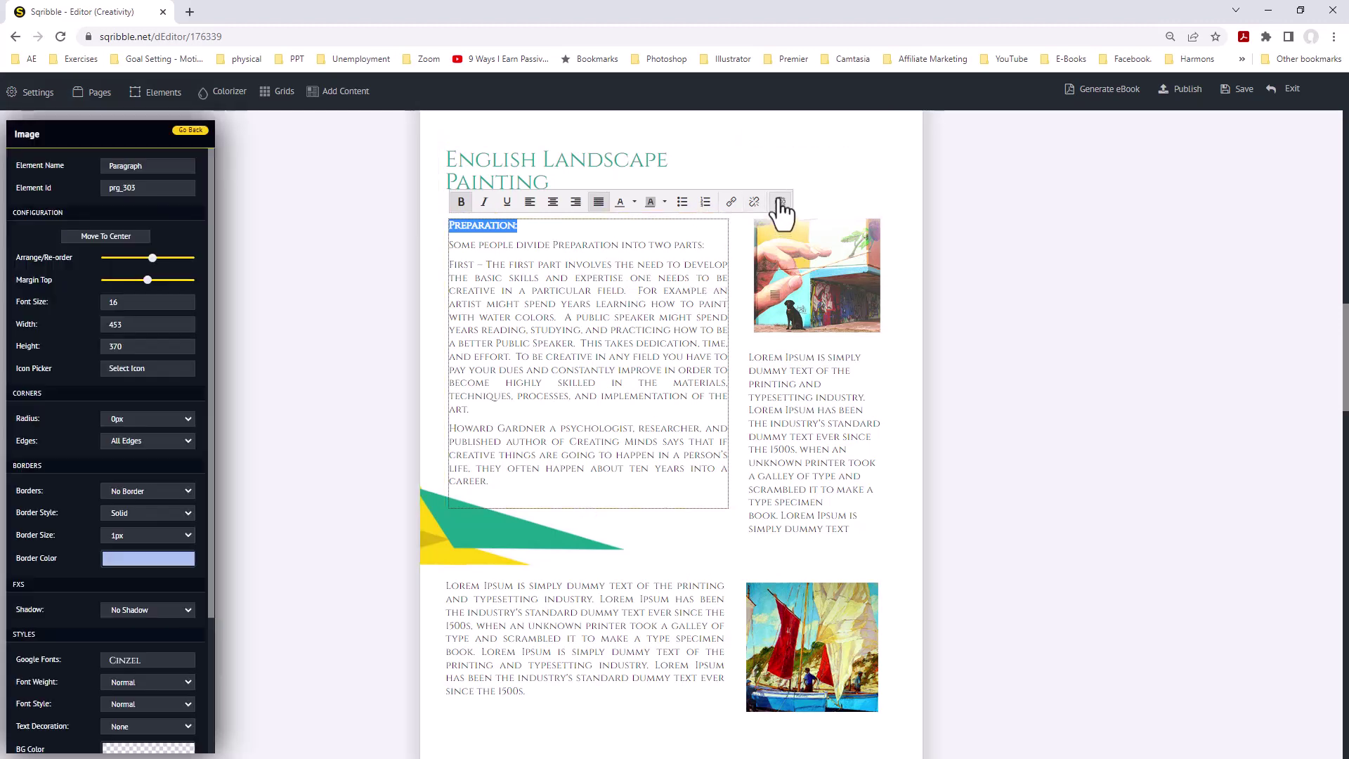
double_click(126, 302)
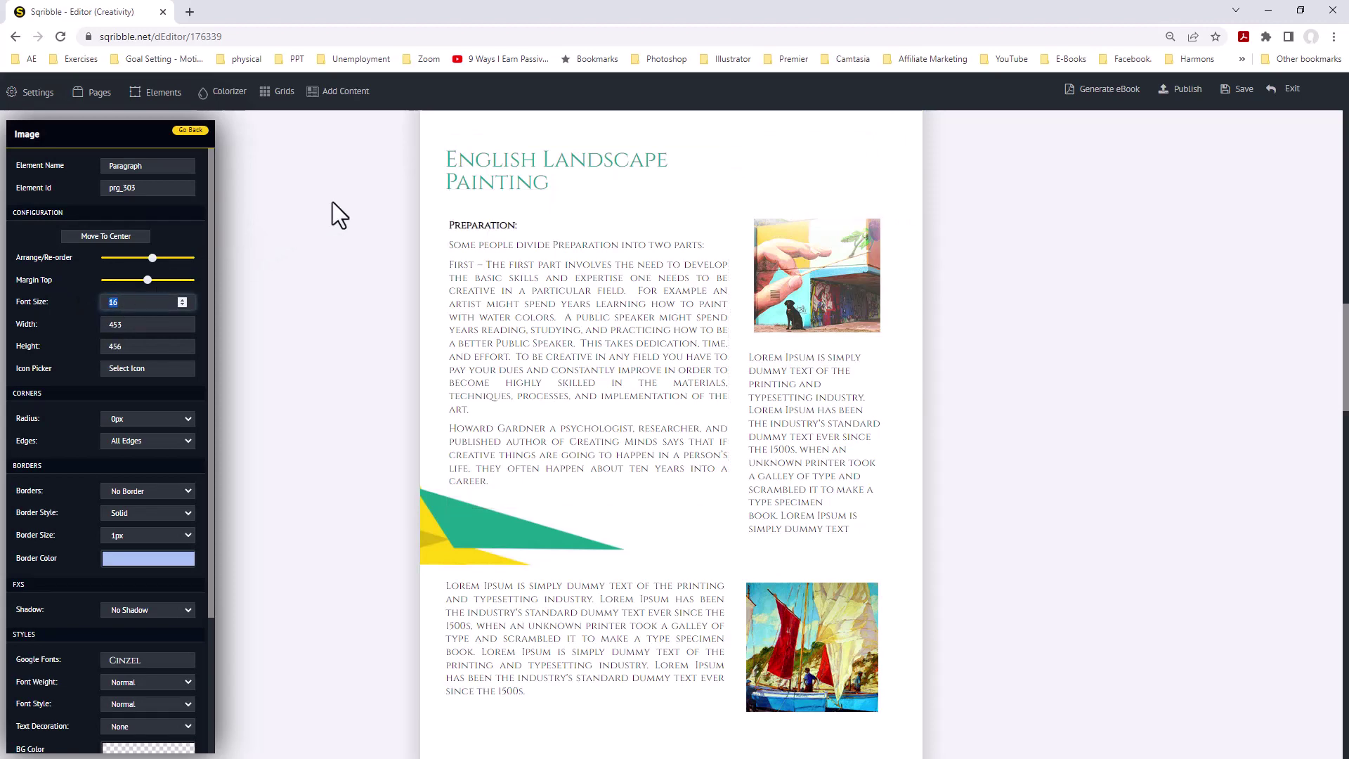
type("18")
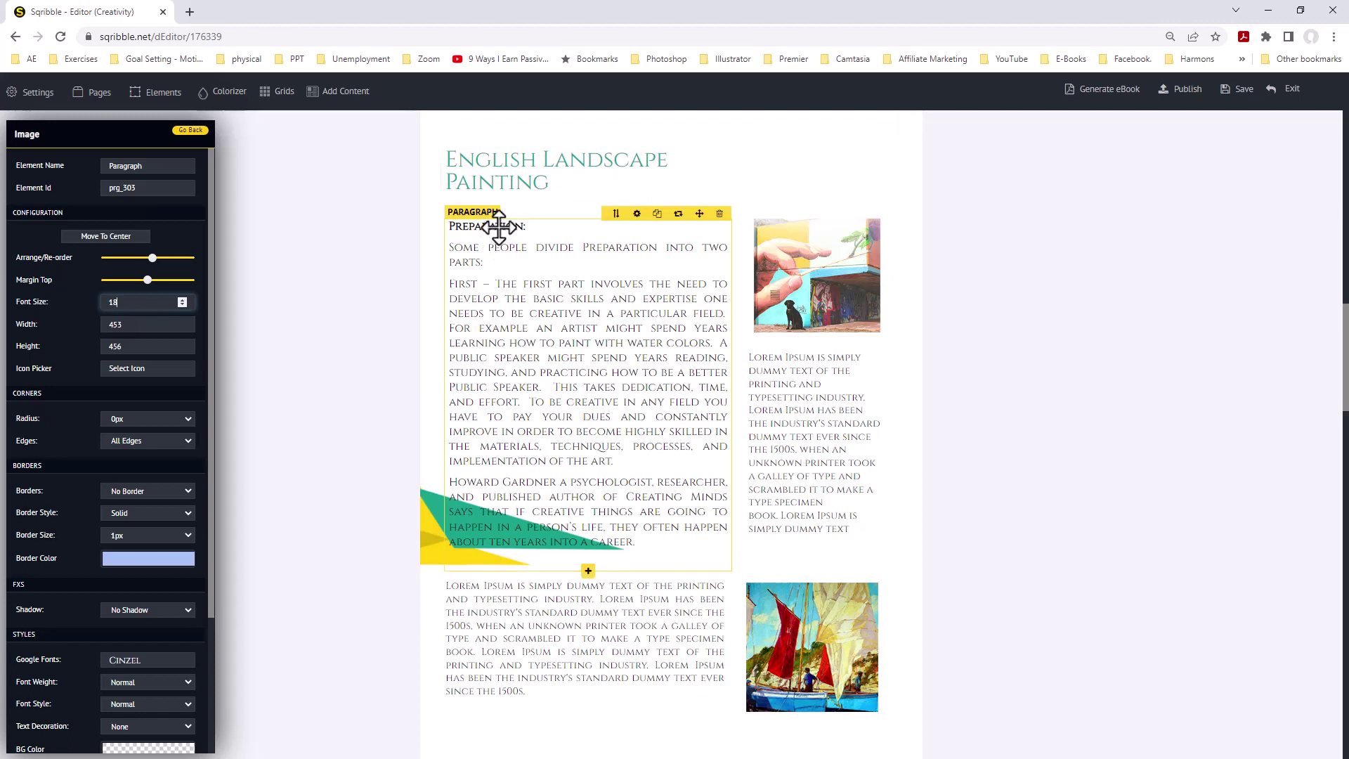
left_click(536, 229)
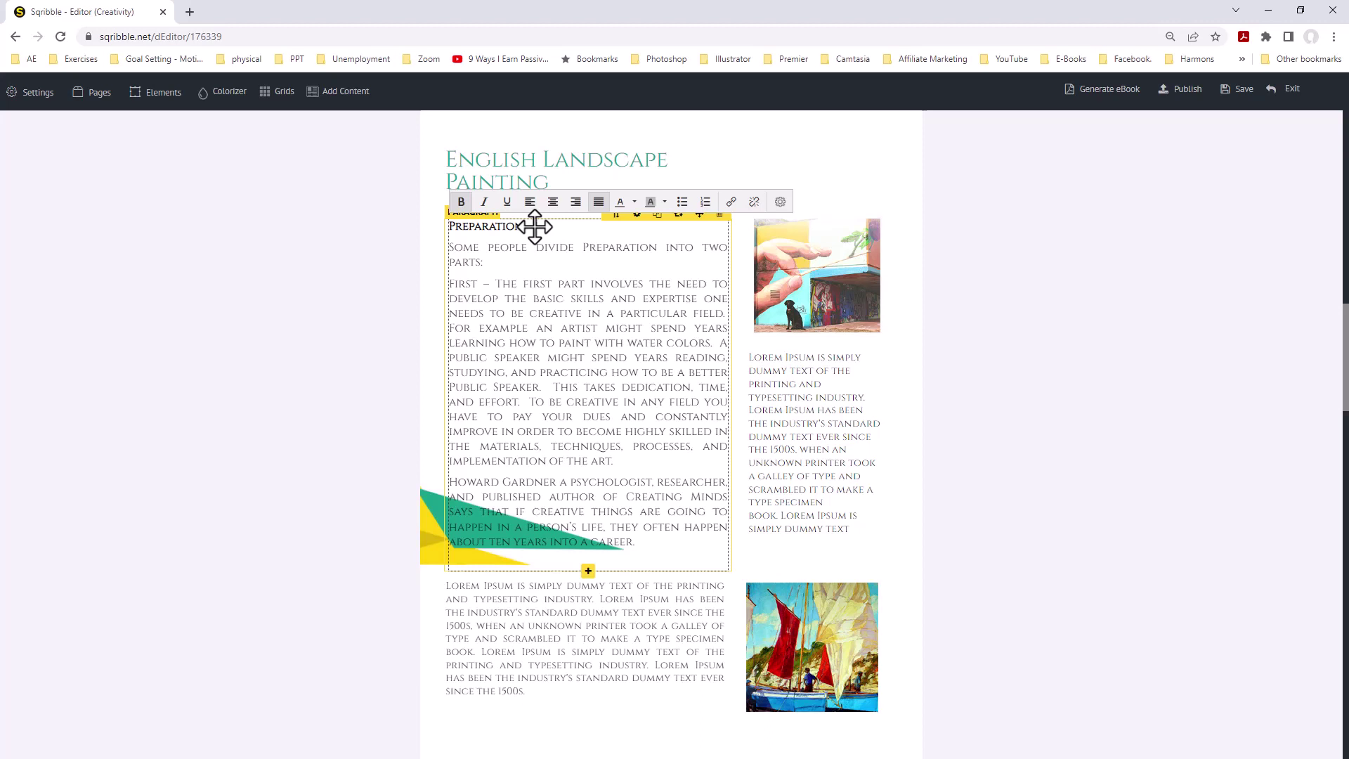
left_click_drag(526, 228, 430, 229)
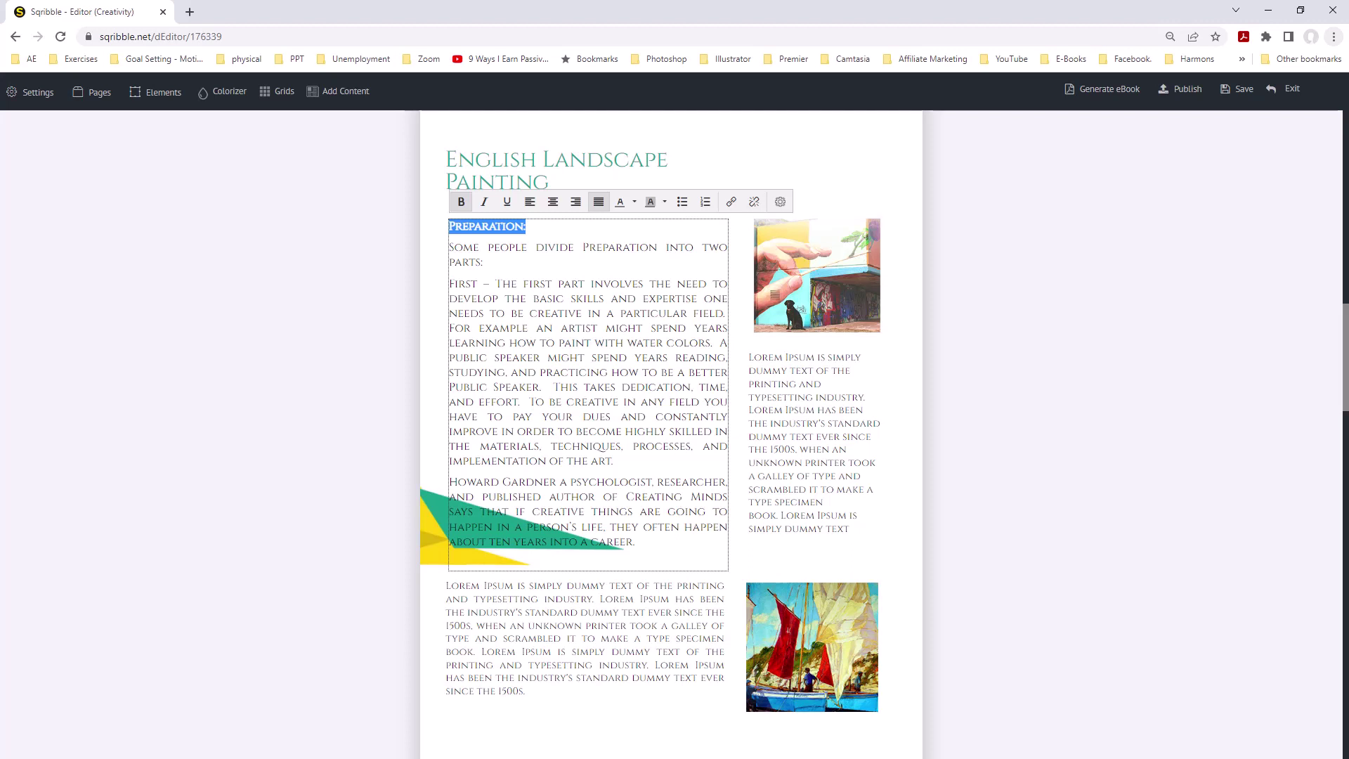
- Remove the paragraph's 'Preparation:' and blank lines, and replace the English Landscape Painting headline with a bold 'Preparation'
key("Delete")
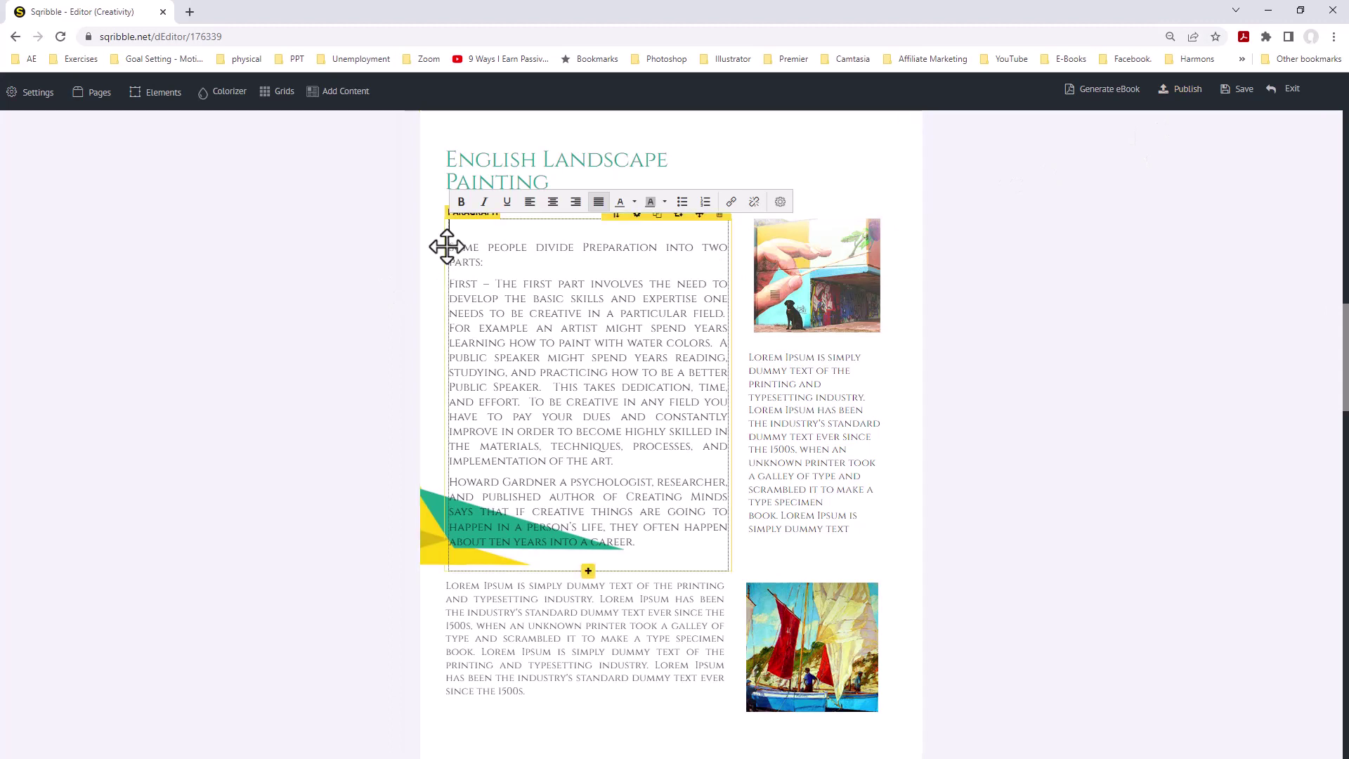
key("Delete")
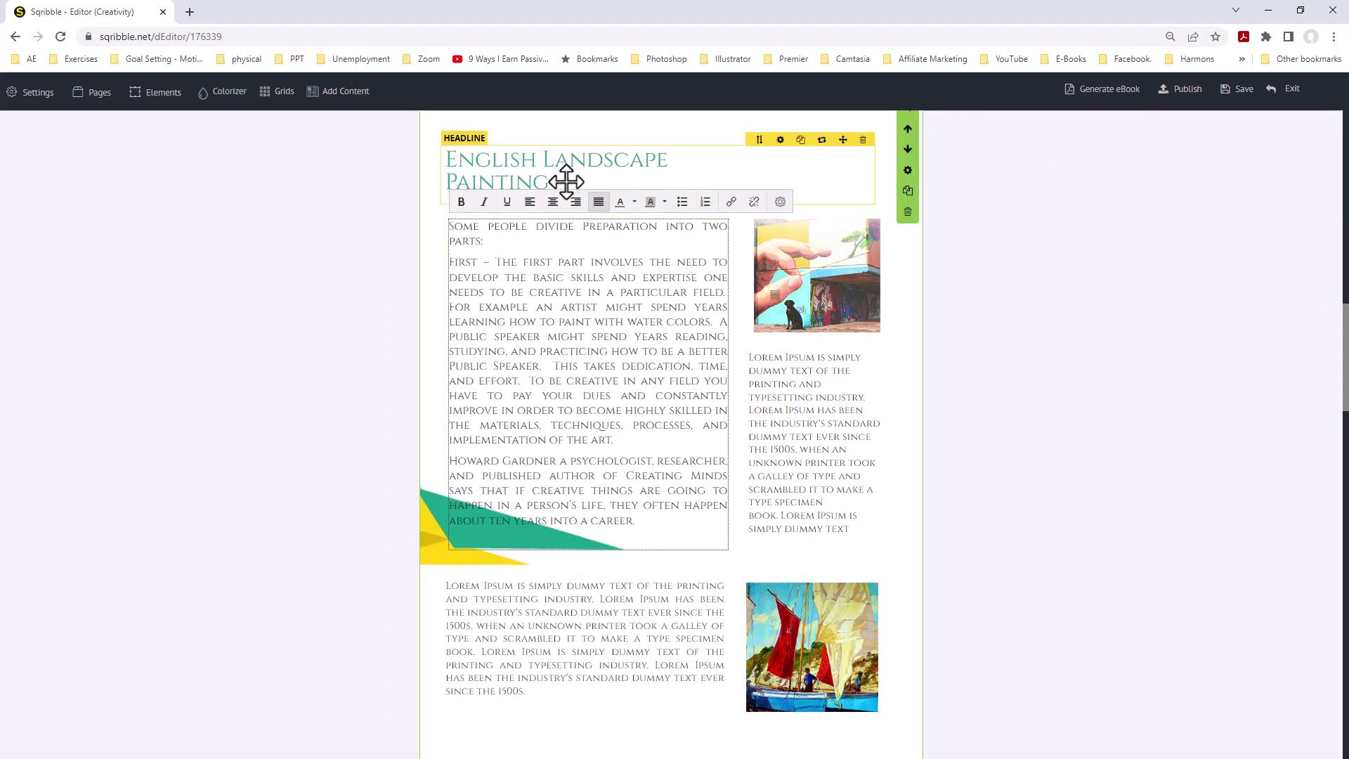
mouse_move(555, 182)
left_mouse_down()
mouse_move(452, 171)
mouse_move(436, 156)
left_mouse_up()
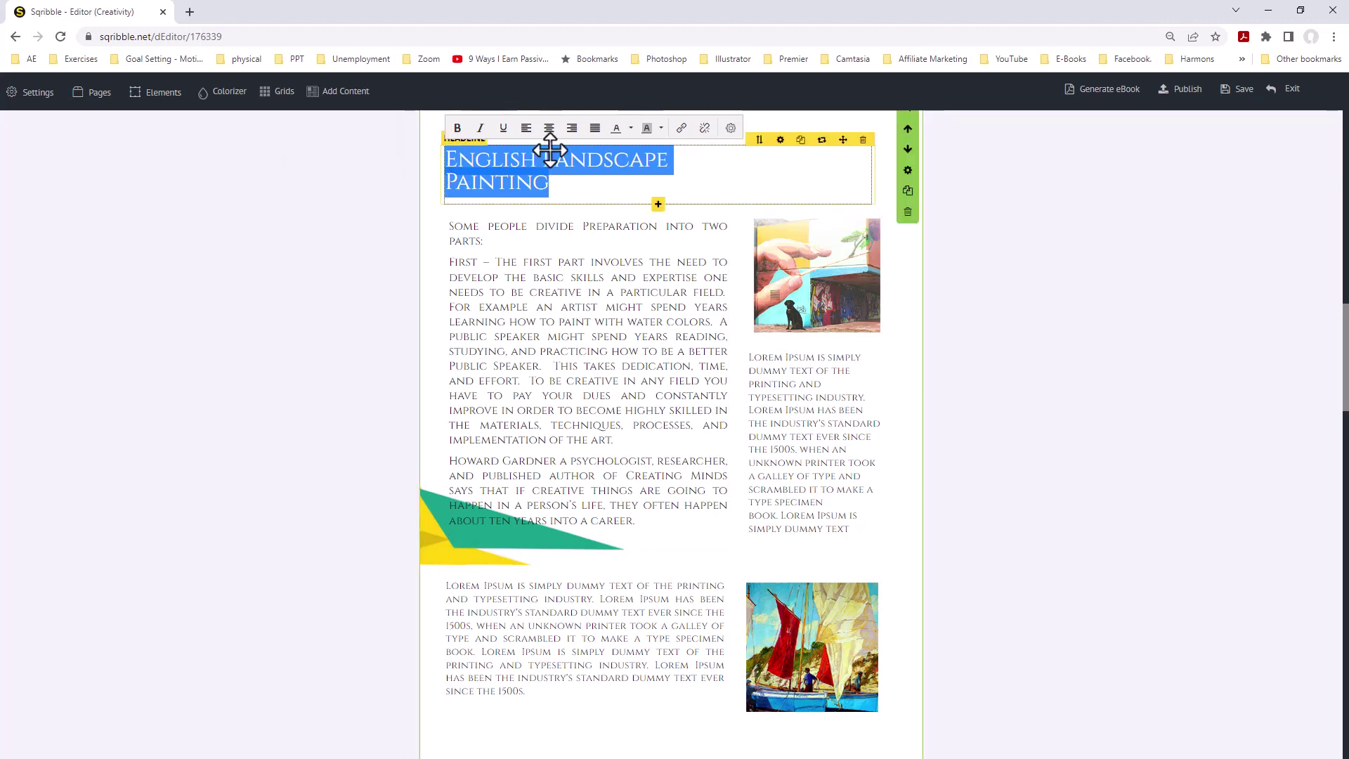
right_click(555, 172)
left_click(587, 253)
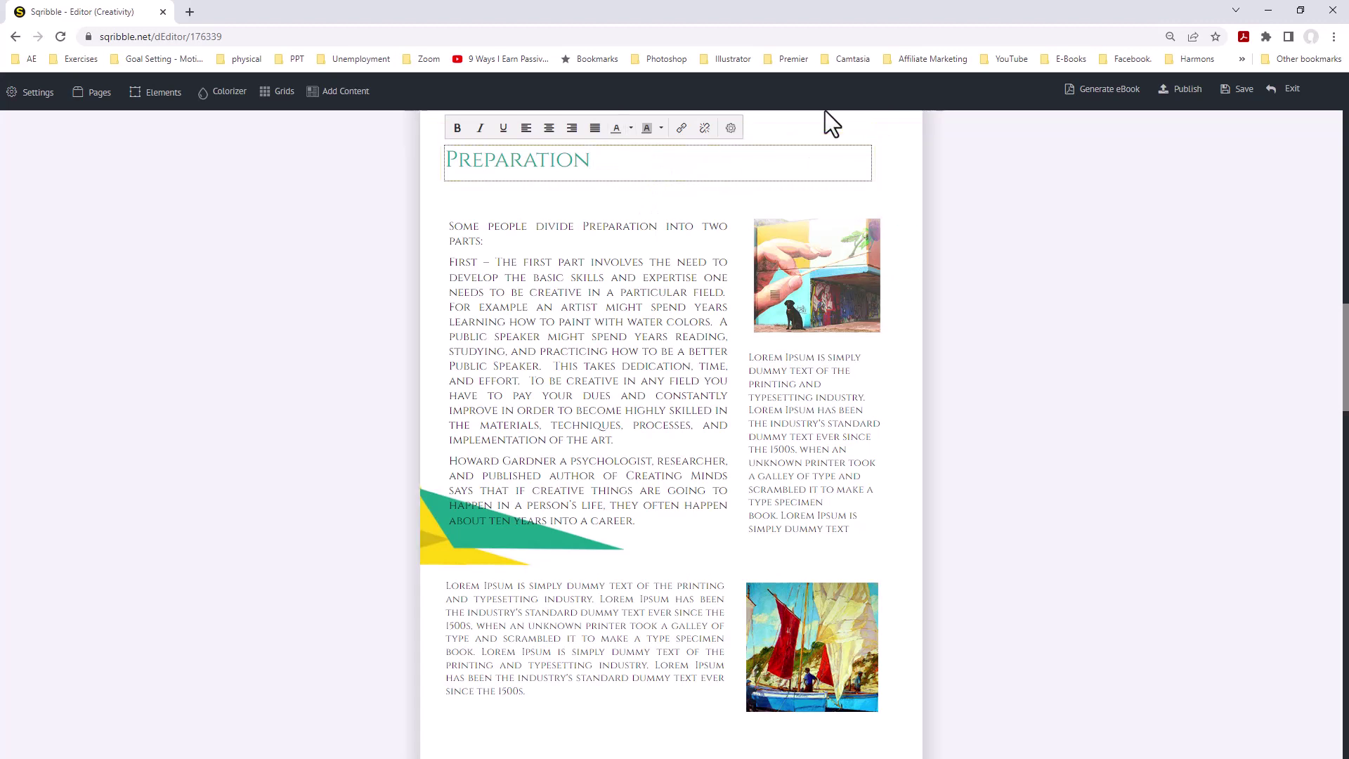
left_click_drag(592, 161, 414, 163)
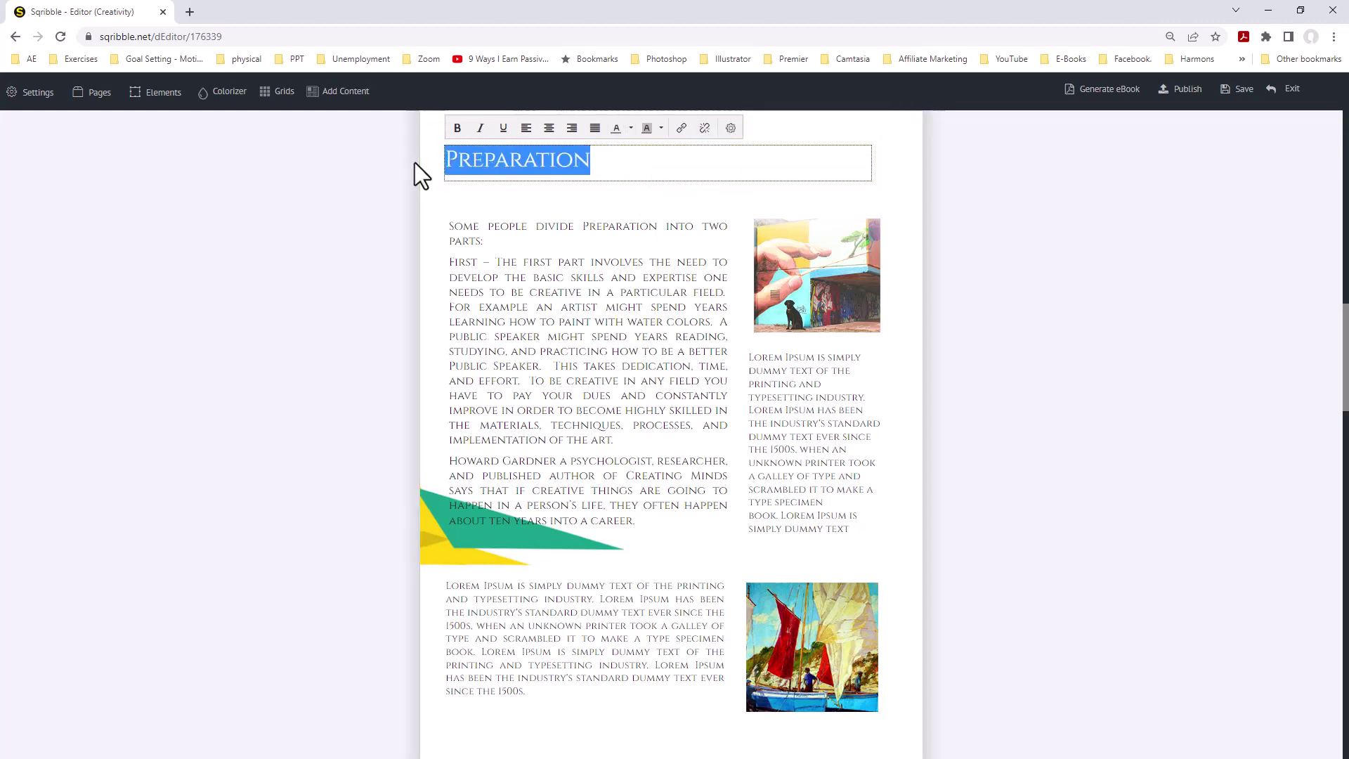
left_click(457, 129)
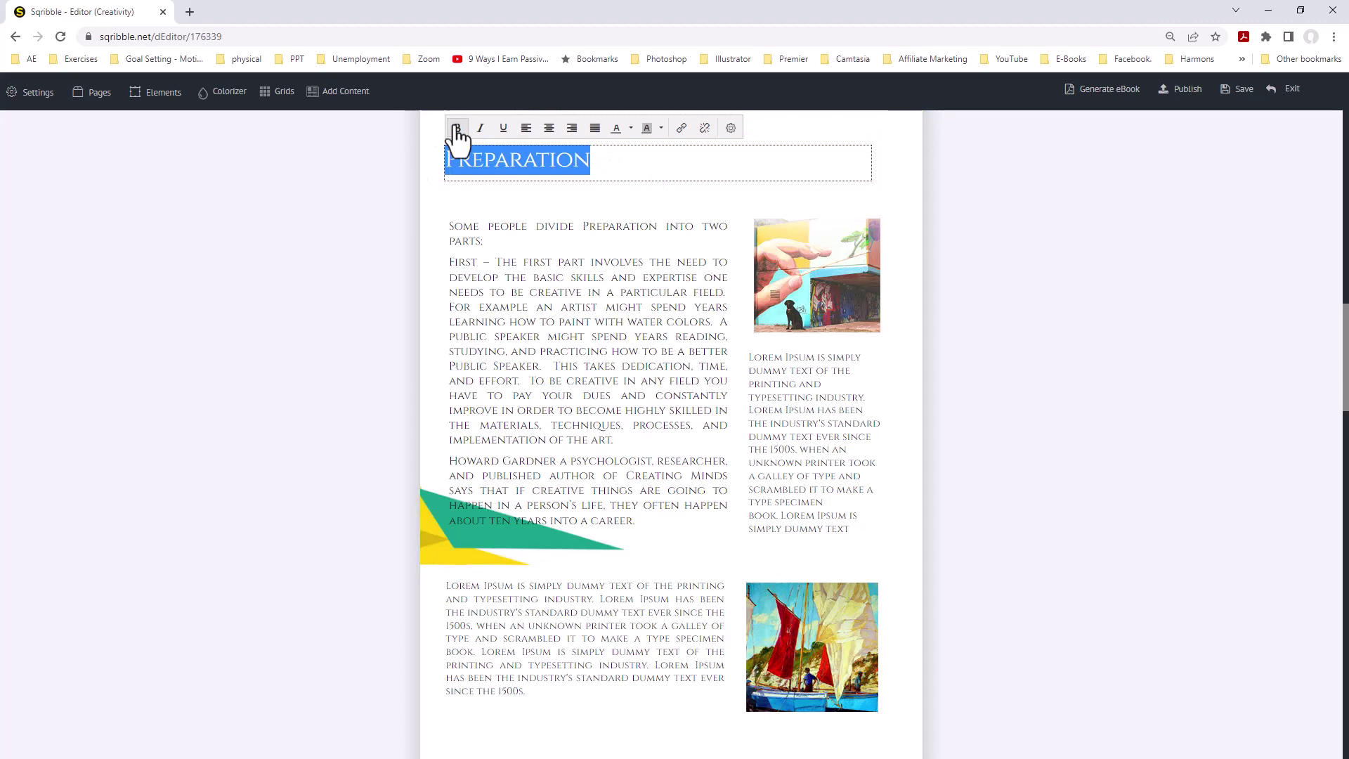
left_click(992, 274)
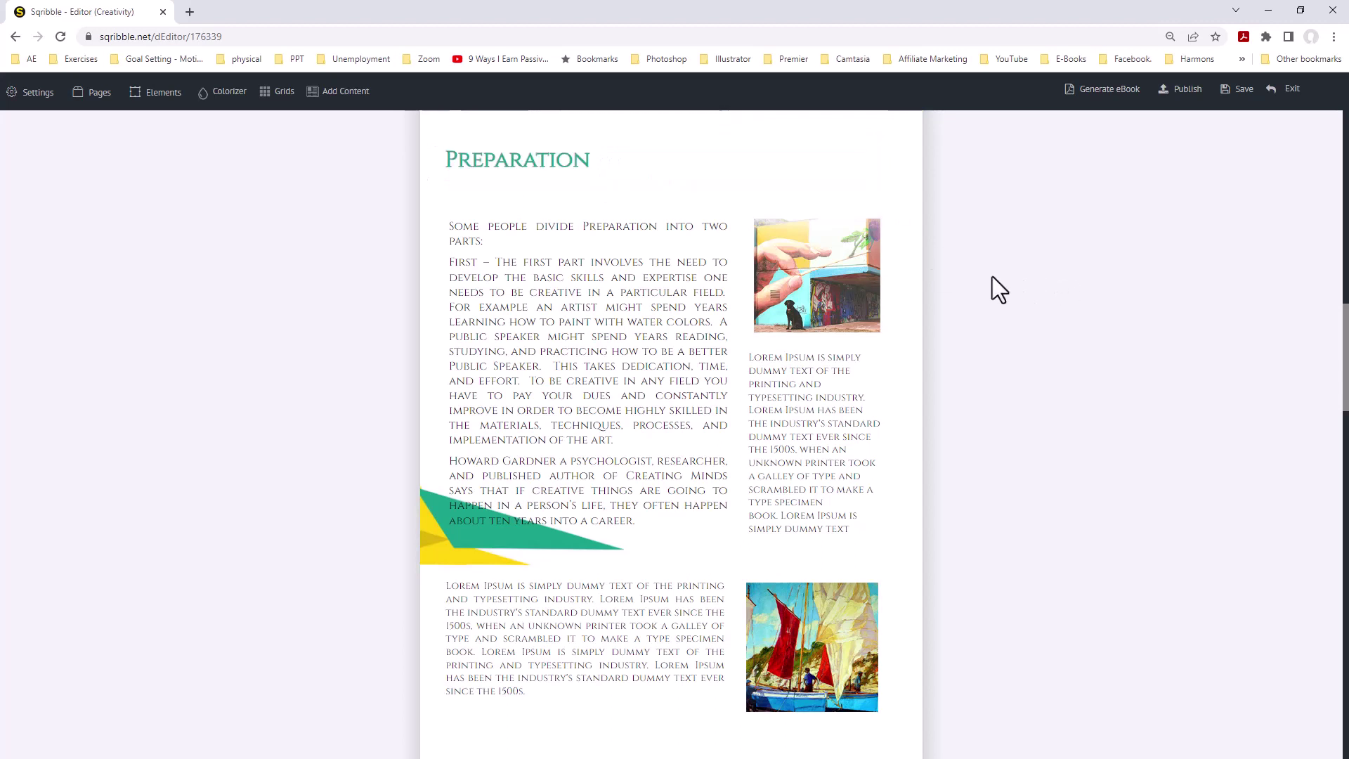
- Drag the Preparation paragraph element up to sit directly beneath the Preparation heading
left_click(584, 304)
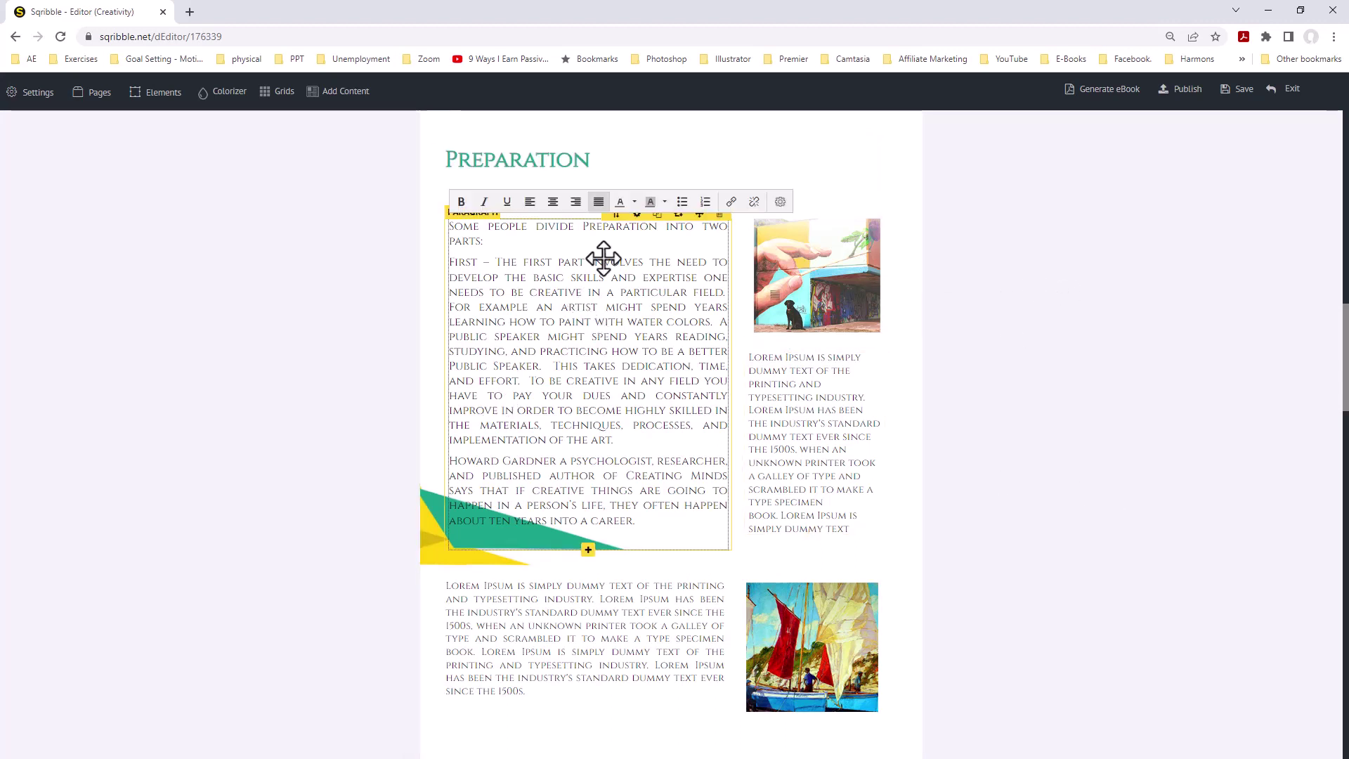
left_click(701, 217)
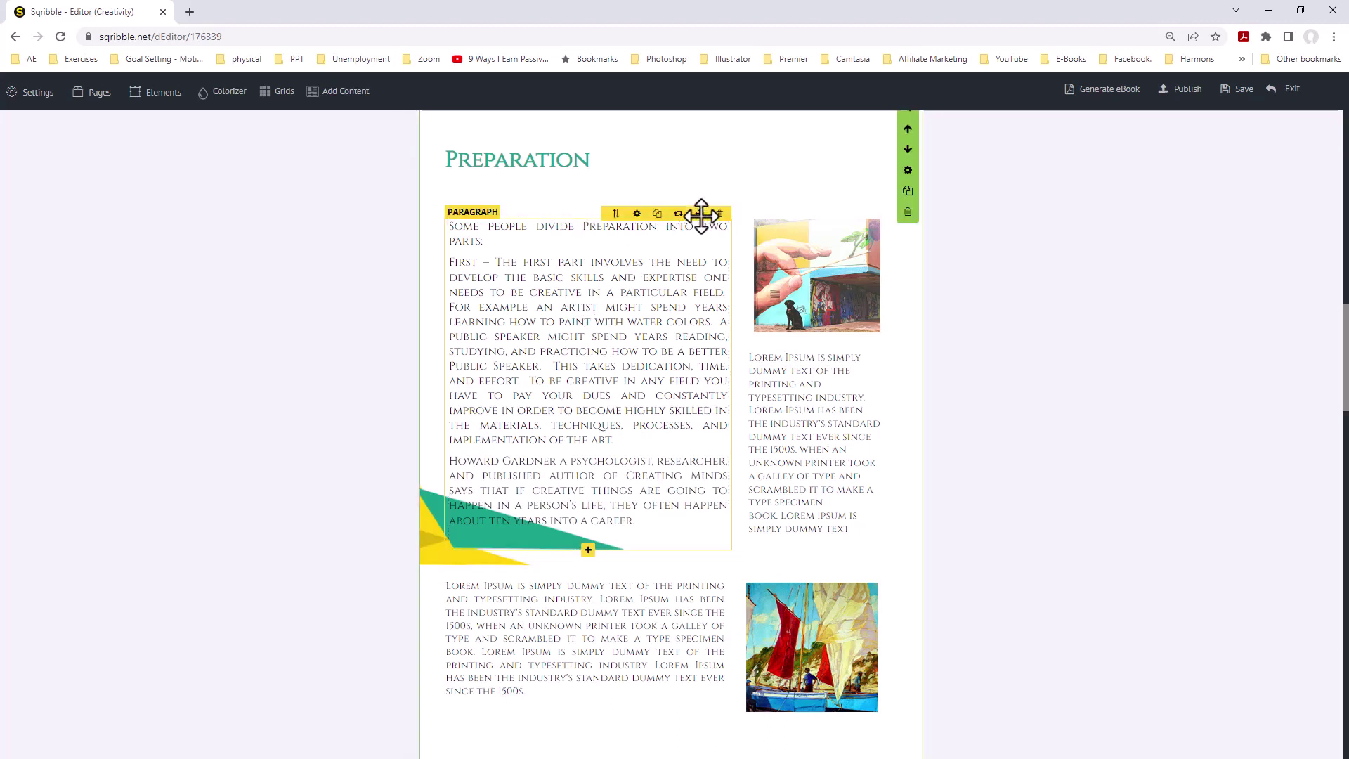
left_click_drag(701, 217, 699, 181)
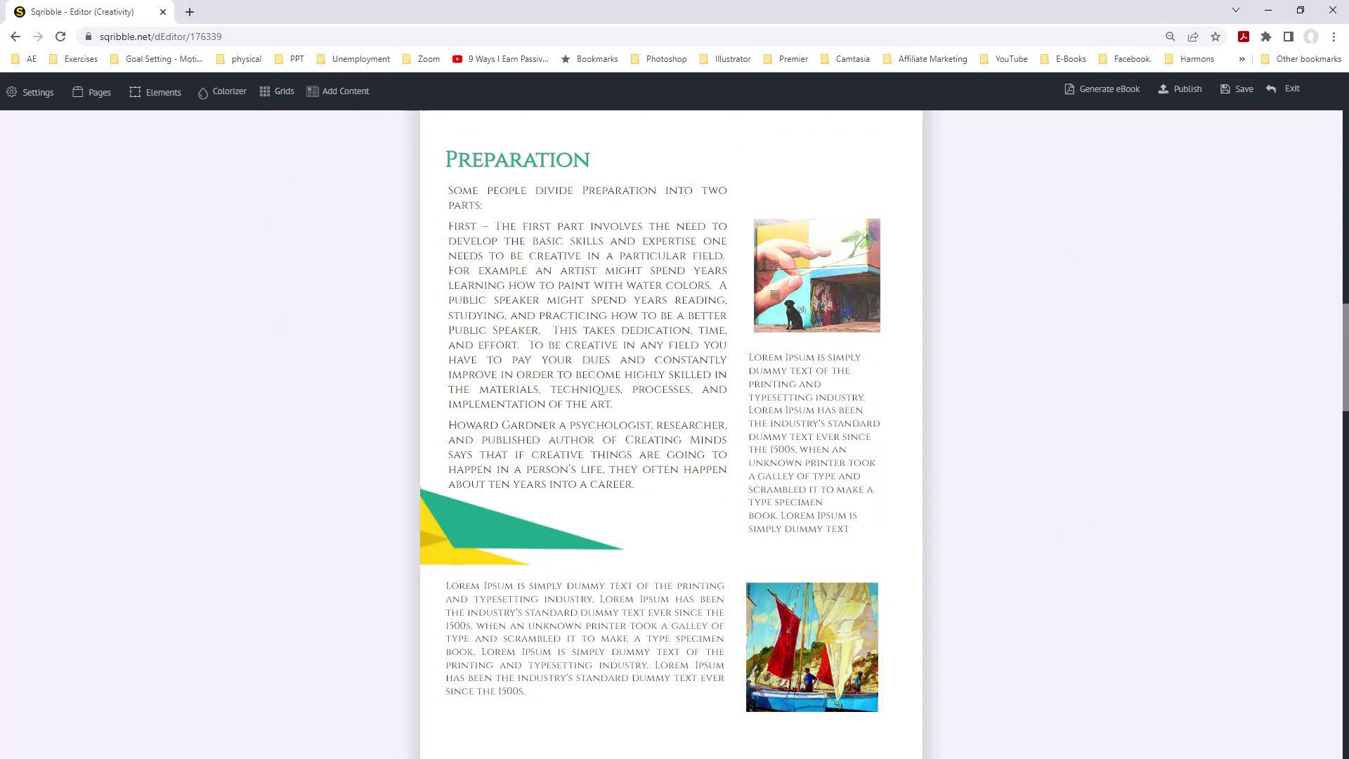
- Copy the Word document's Second paragraph and its three bullets, about 101 words, then minimize Word
key("alt+Tab")
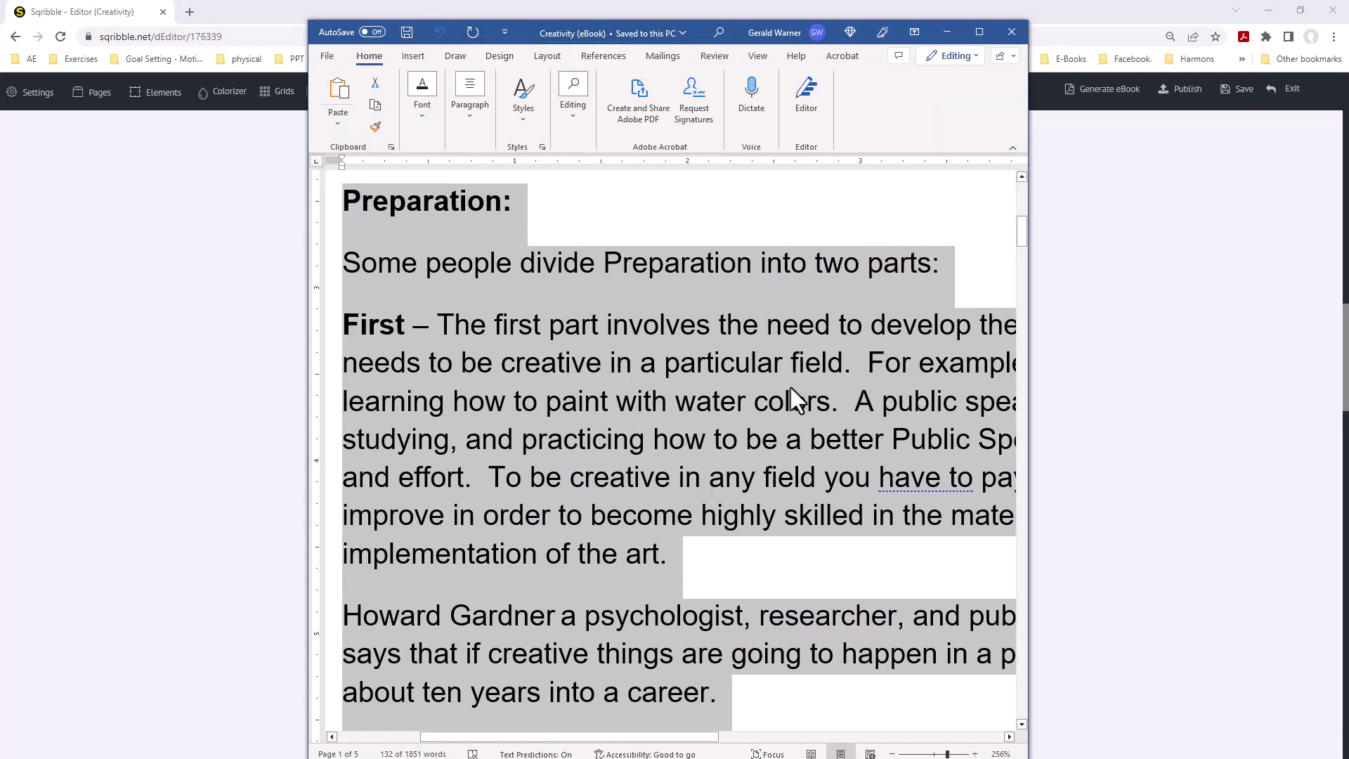
scroll(791, 386, "down", 6)
scroll(790, 383, "up", 2)
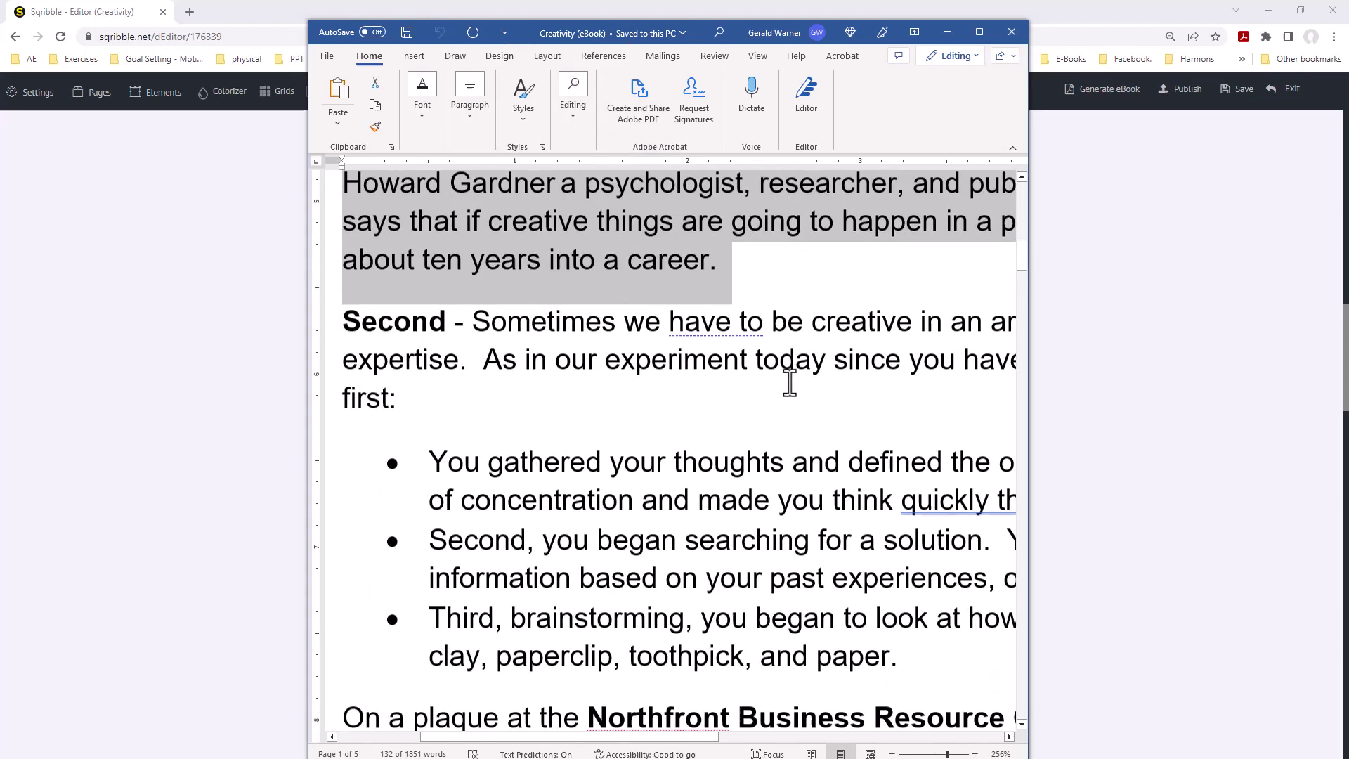
scroll(790, 381, "down", 2)
scroll(745, 365, "up", 1)
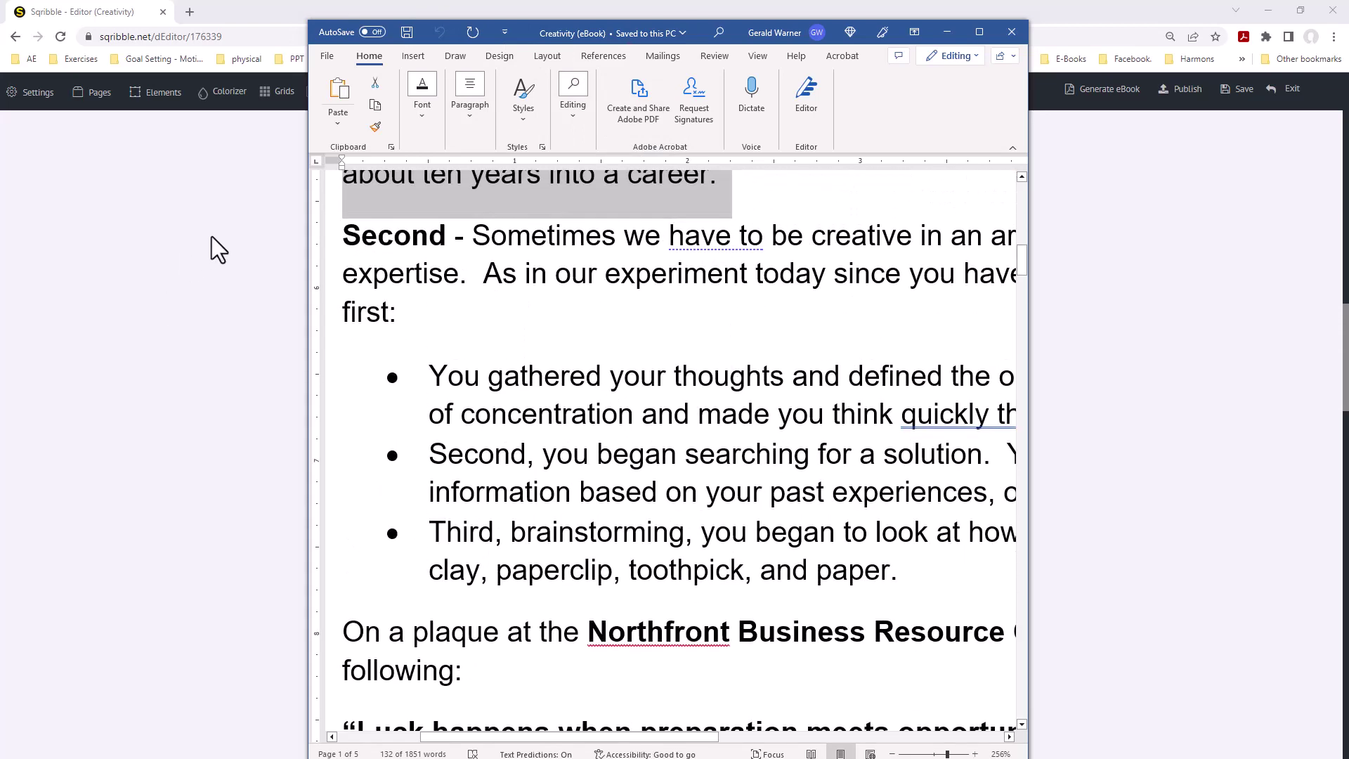
left_click_drag(364, 247, 902, 569)
right_click(782, 462)
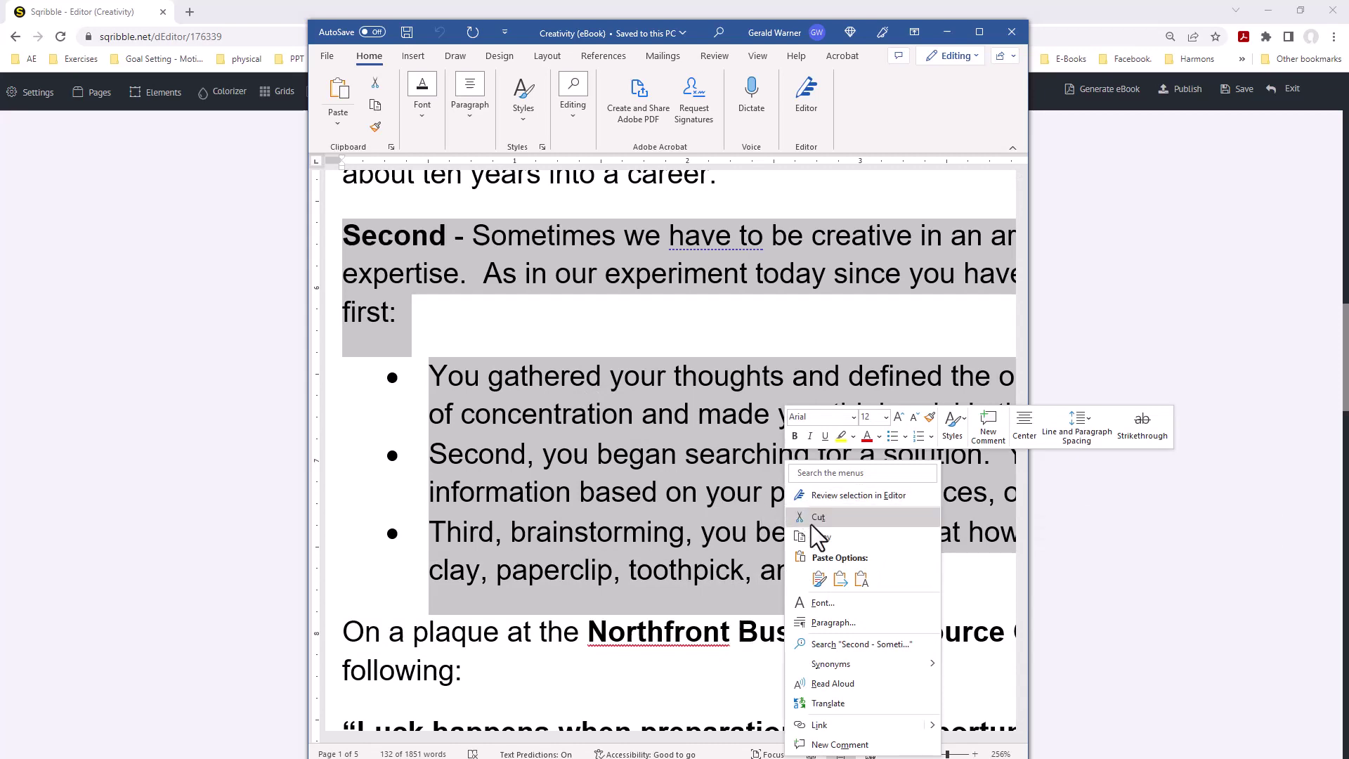
left_click(813, 536)
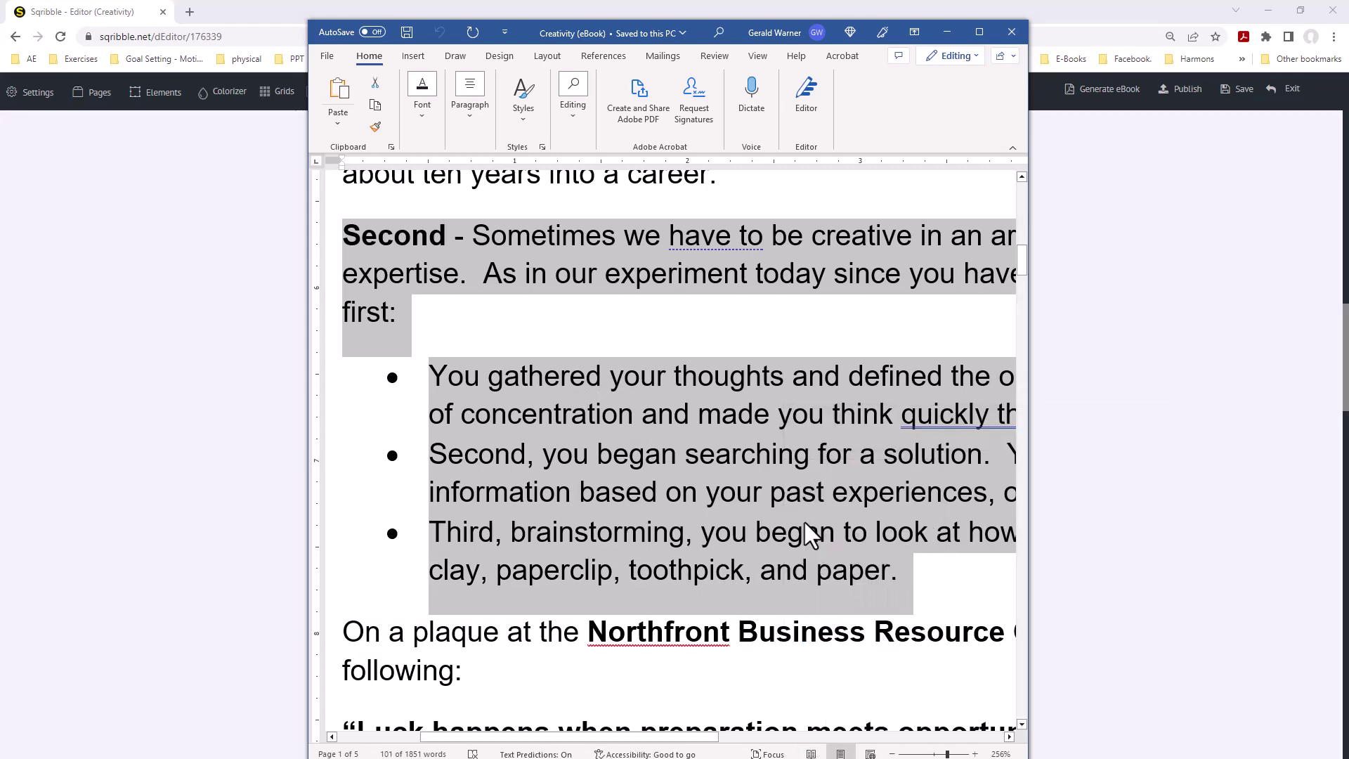
left_click(942, 31)
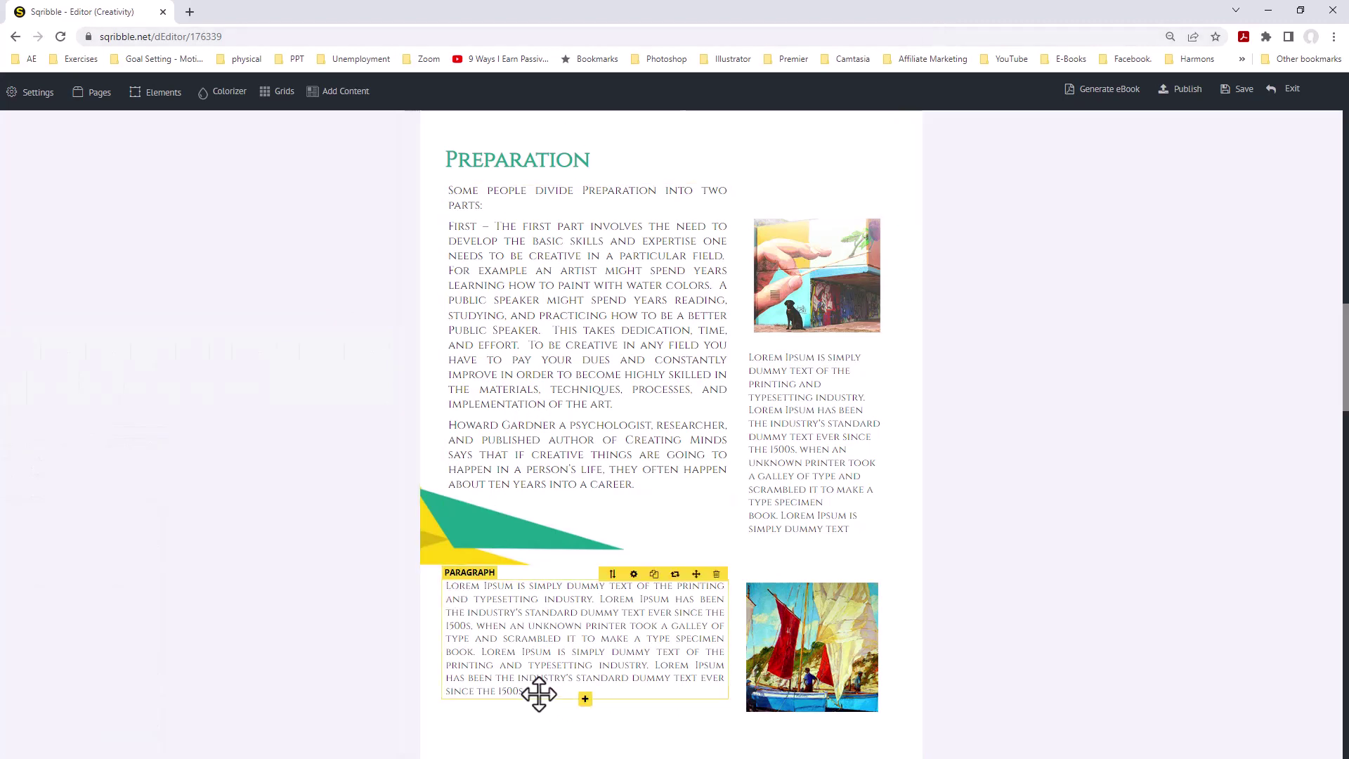
- Paste the copied Second section and its bullets over the lower Lorem Ipsum paragraph
left_click_drag(538, 694, 416, 590)
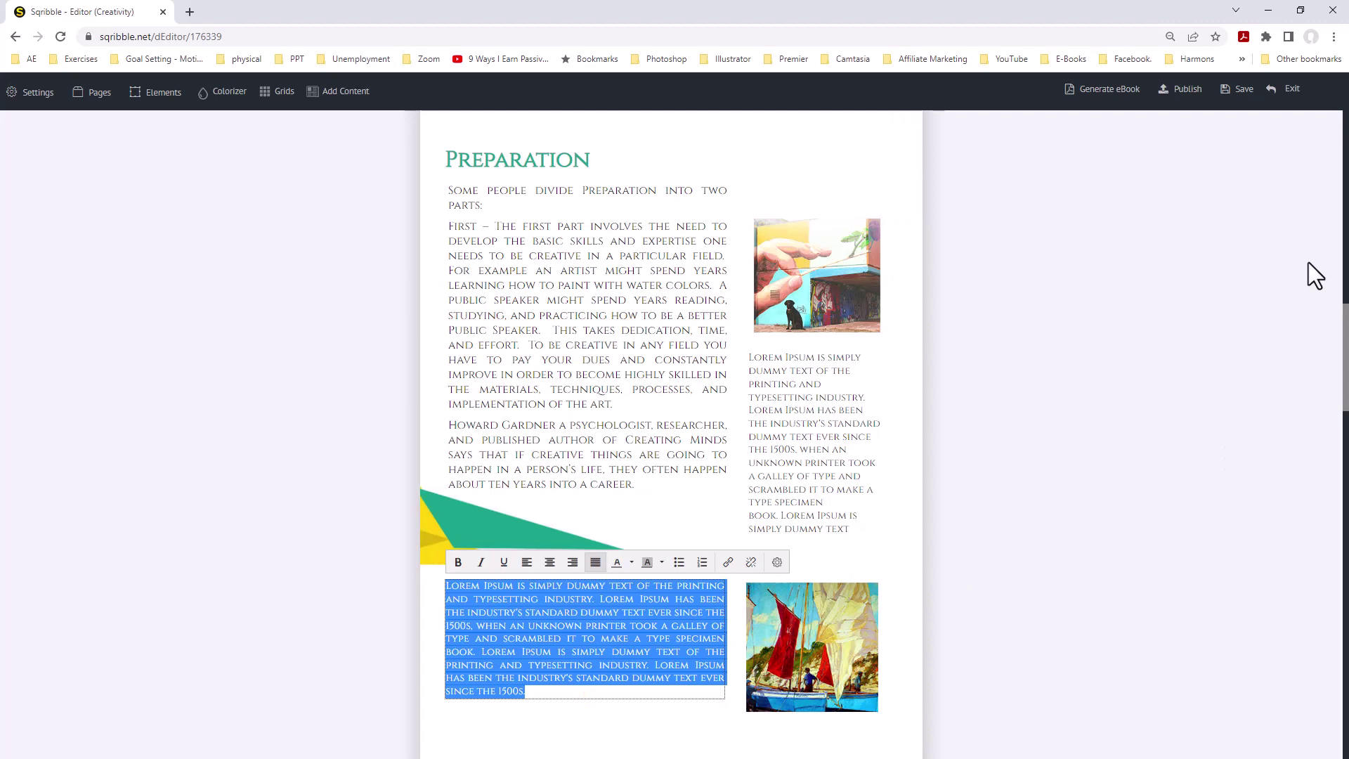
key("ctrl+v")
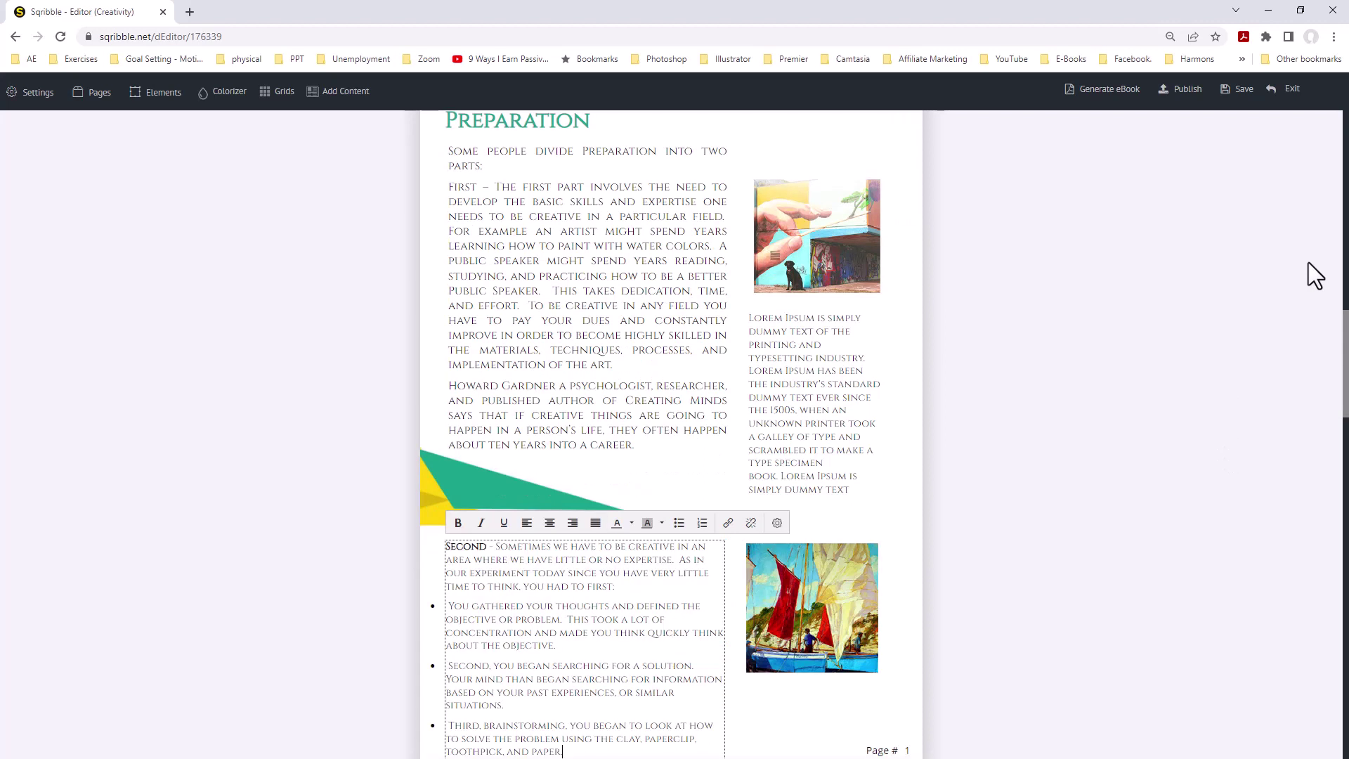
key("ctrl+z")
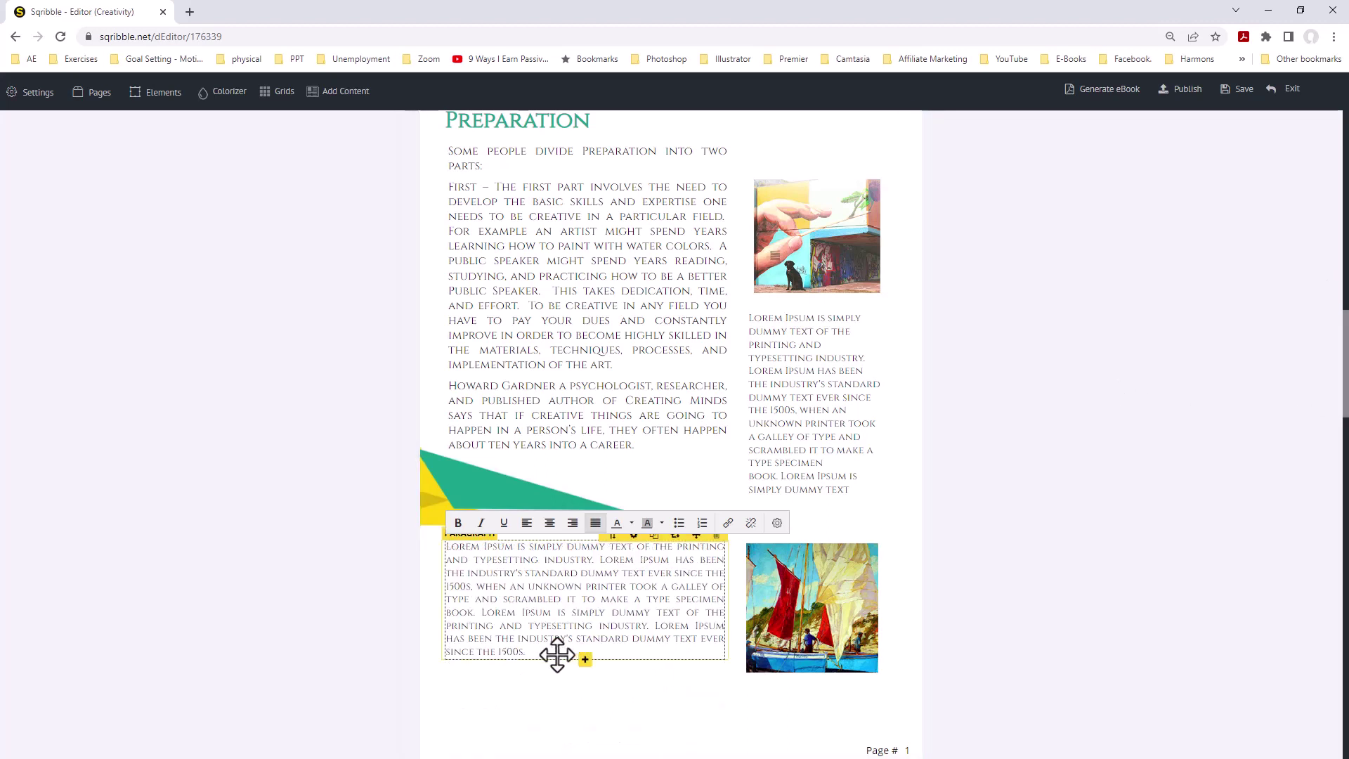
left_click_drag(531, 652, 406, 538)
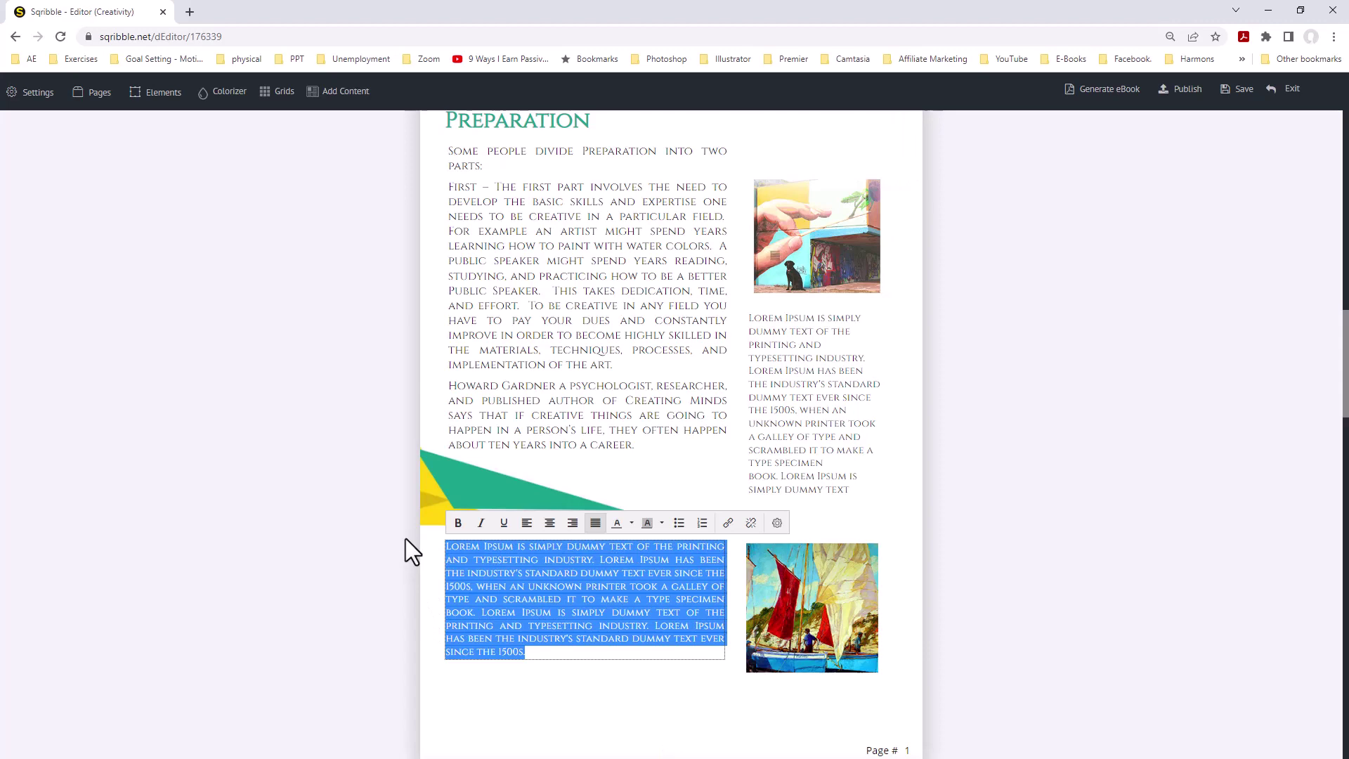
right_click(617, 569)
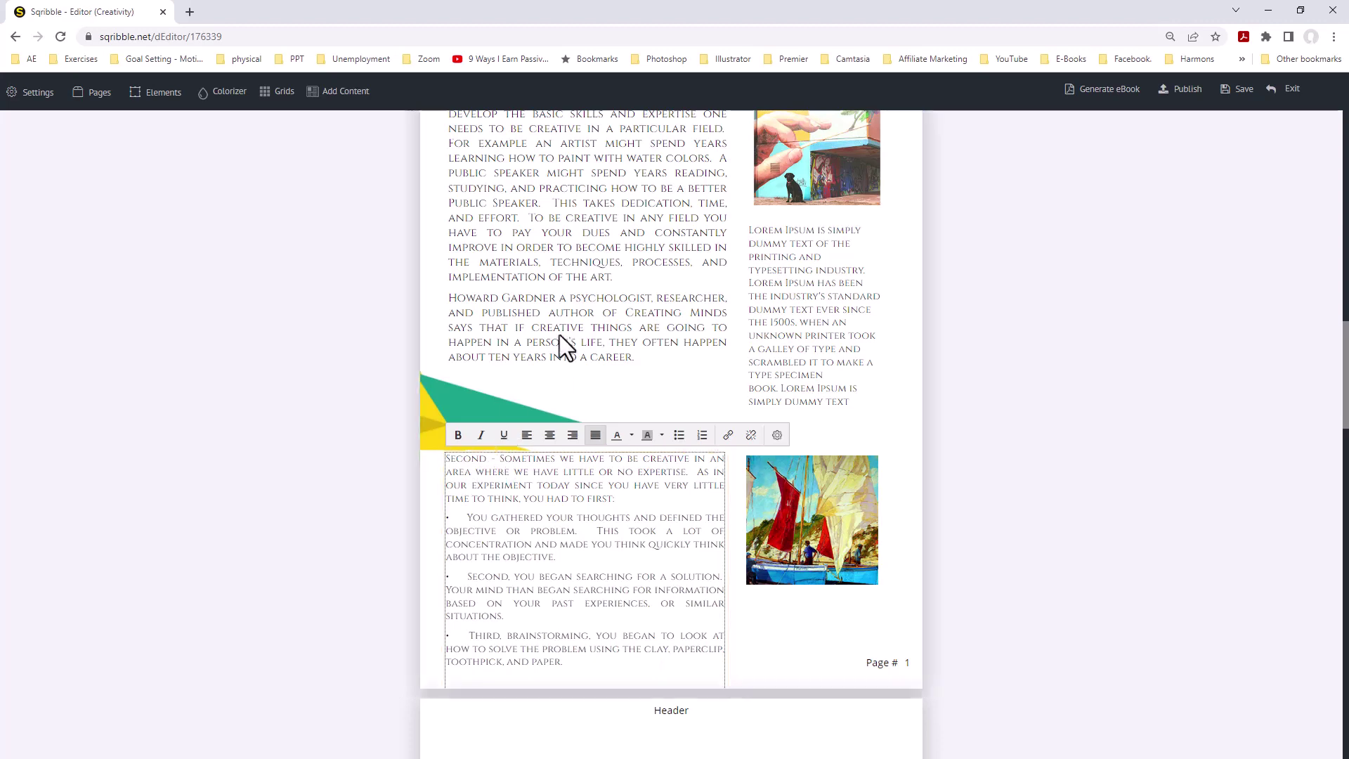
- Set the lead words 'First' and 'Second' in bold
scroll(560, 334, "up", 2)
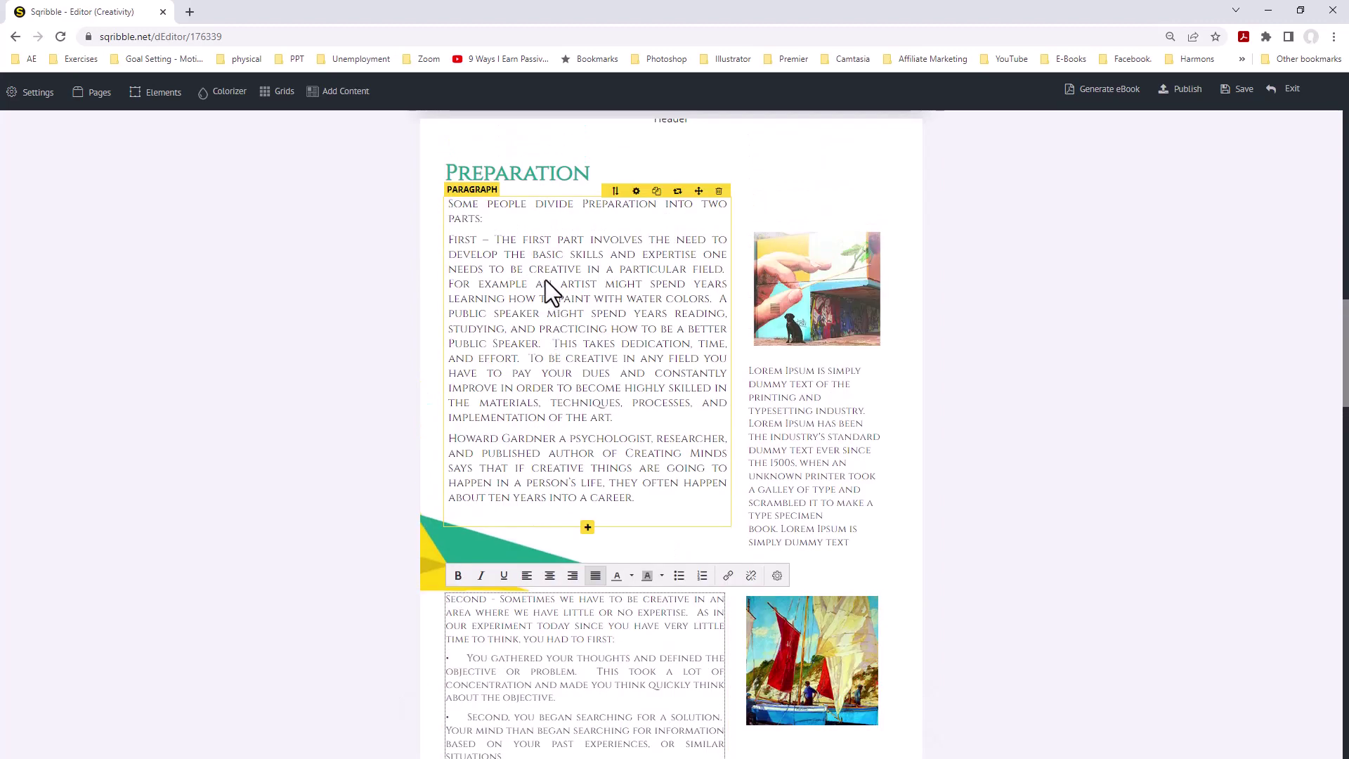
left_click(474, 239)
double_click(455, 242)
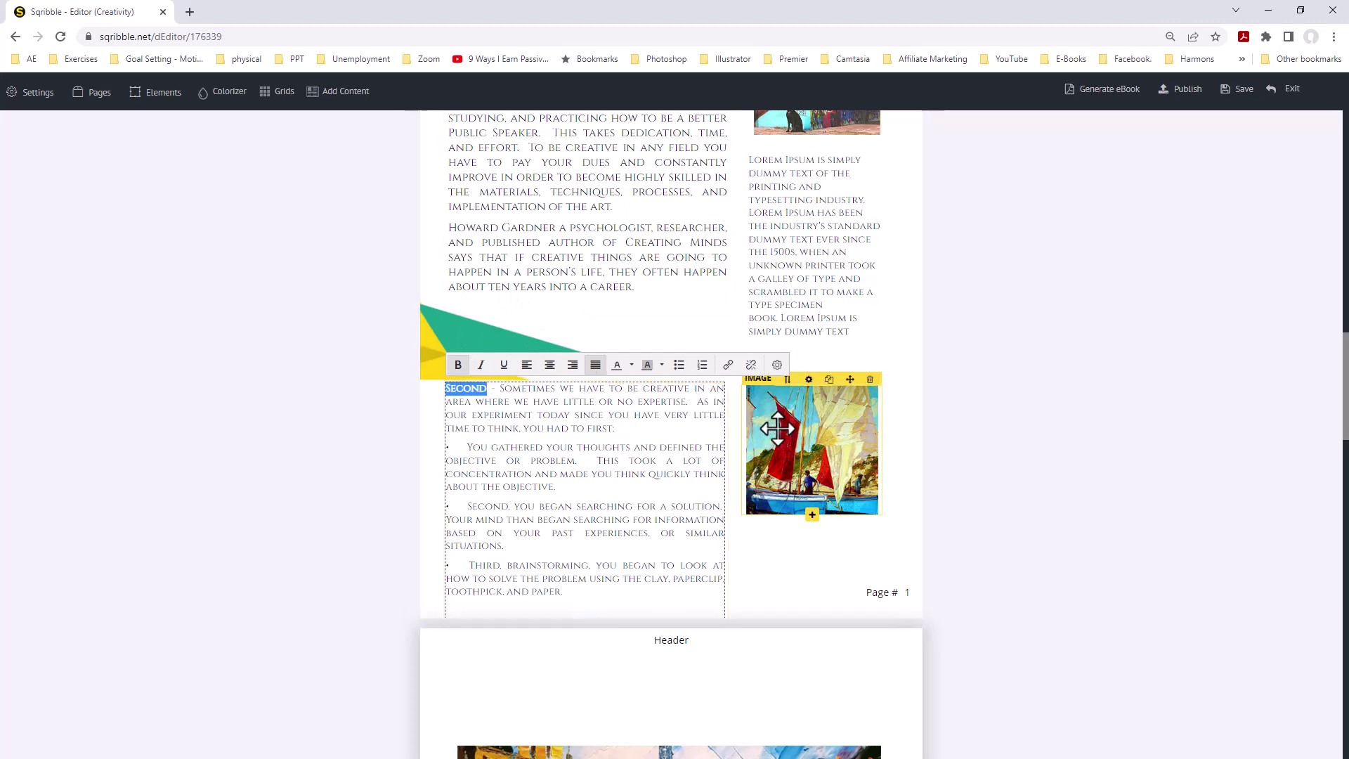
scroll(808, 506, "down", 1)
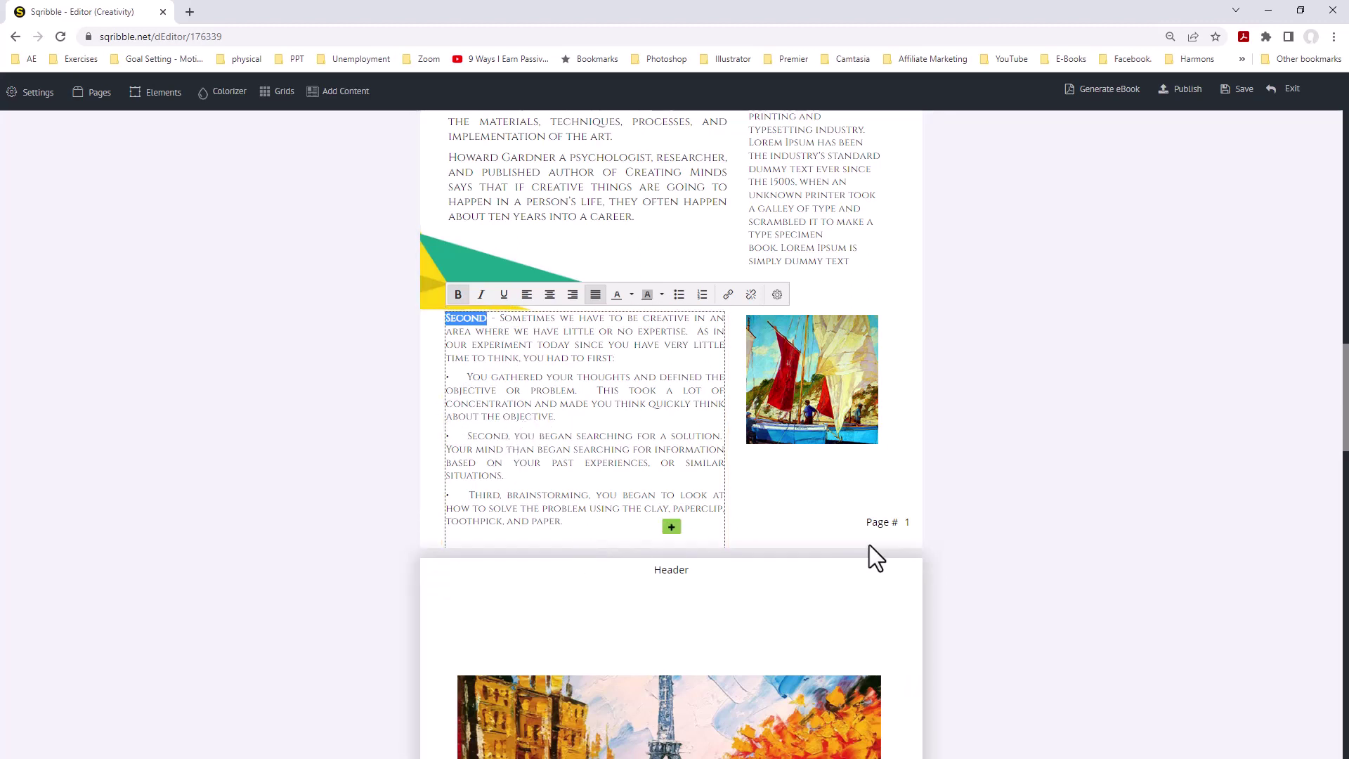
left_click(773, 491)
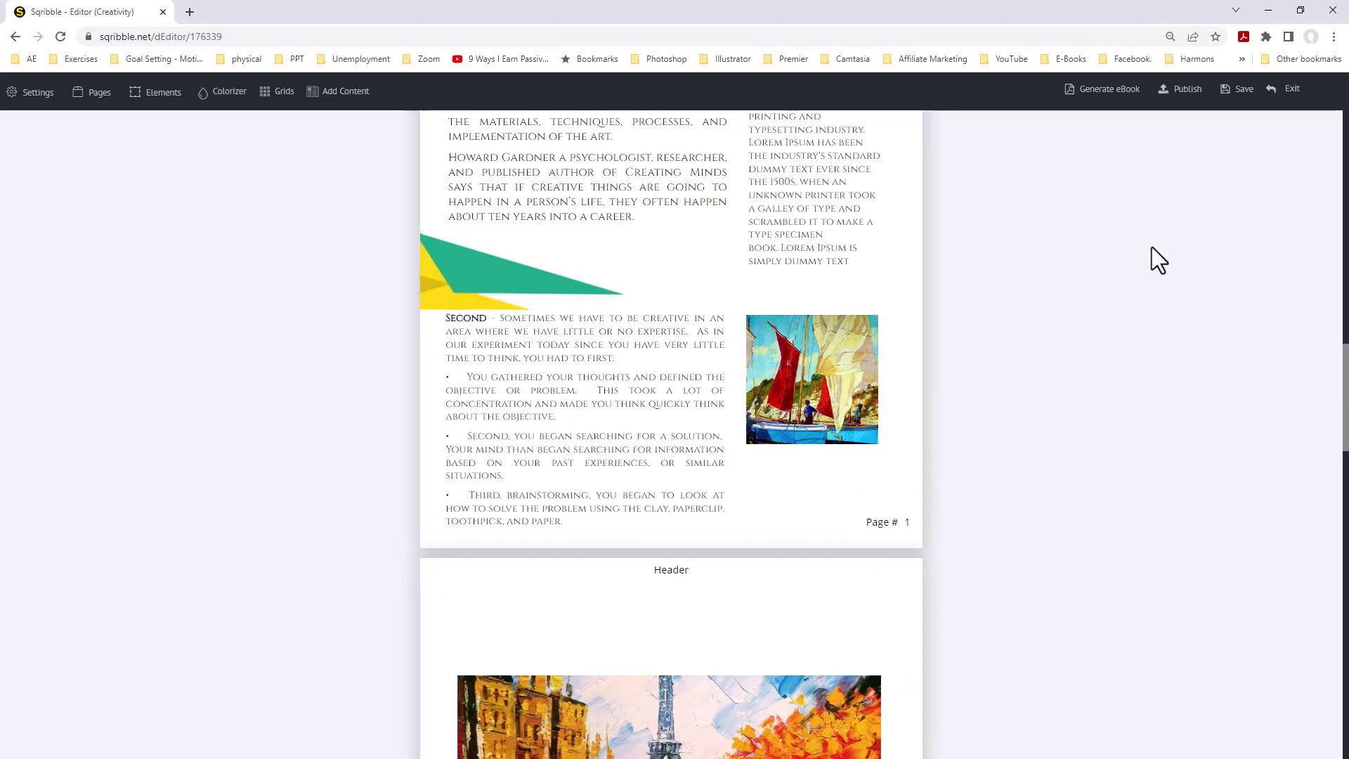
scroll(577, 219, "up", 3)
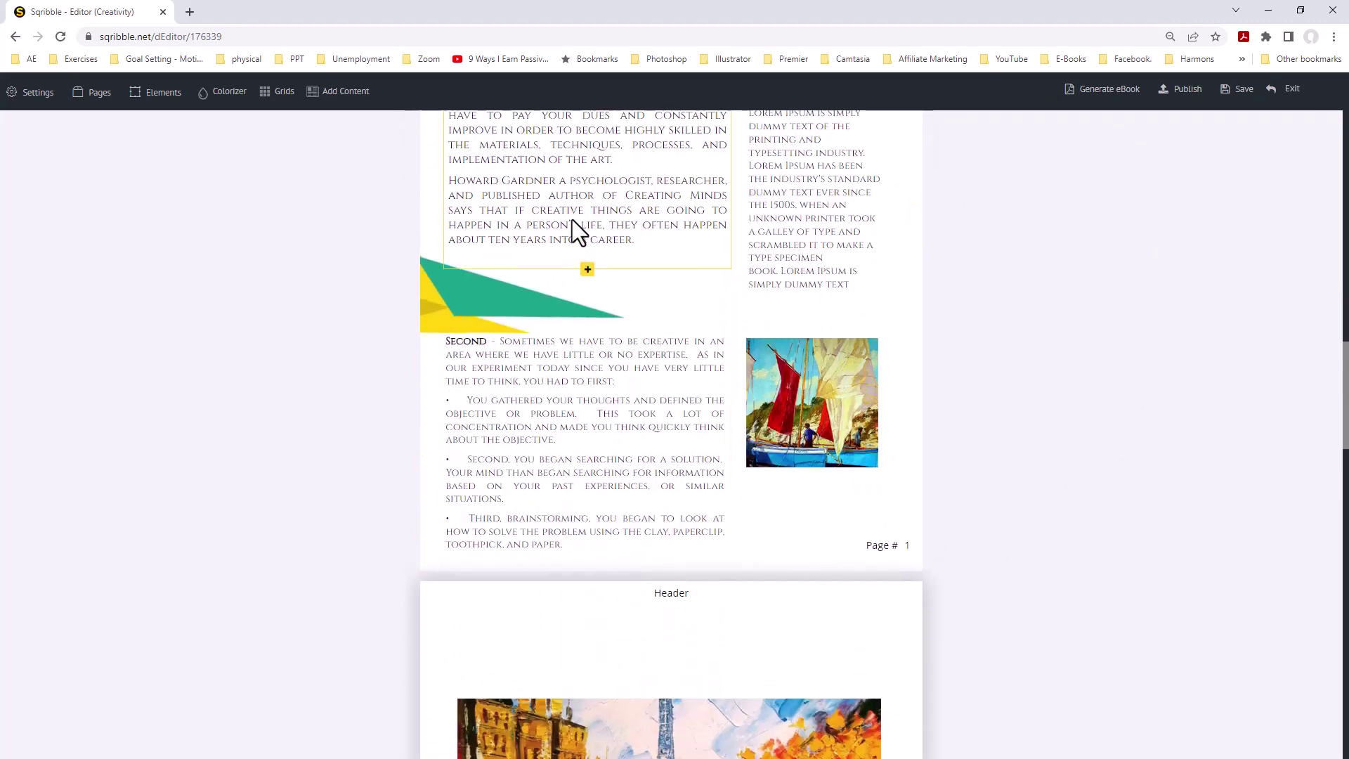
scroll(572, 231, "up", 5)
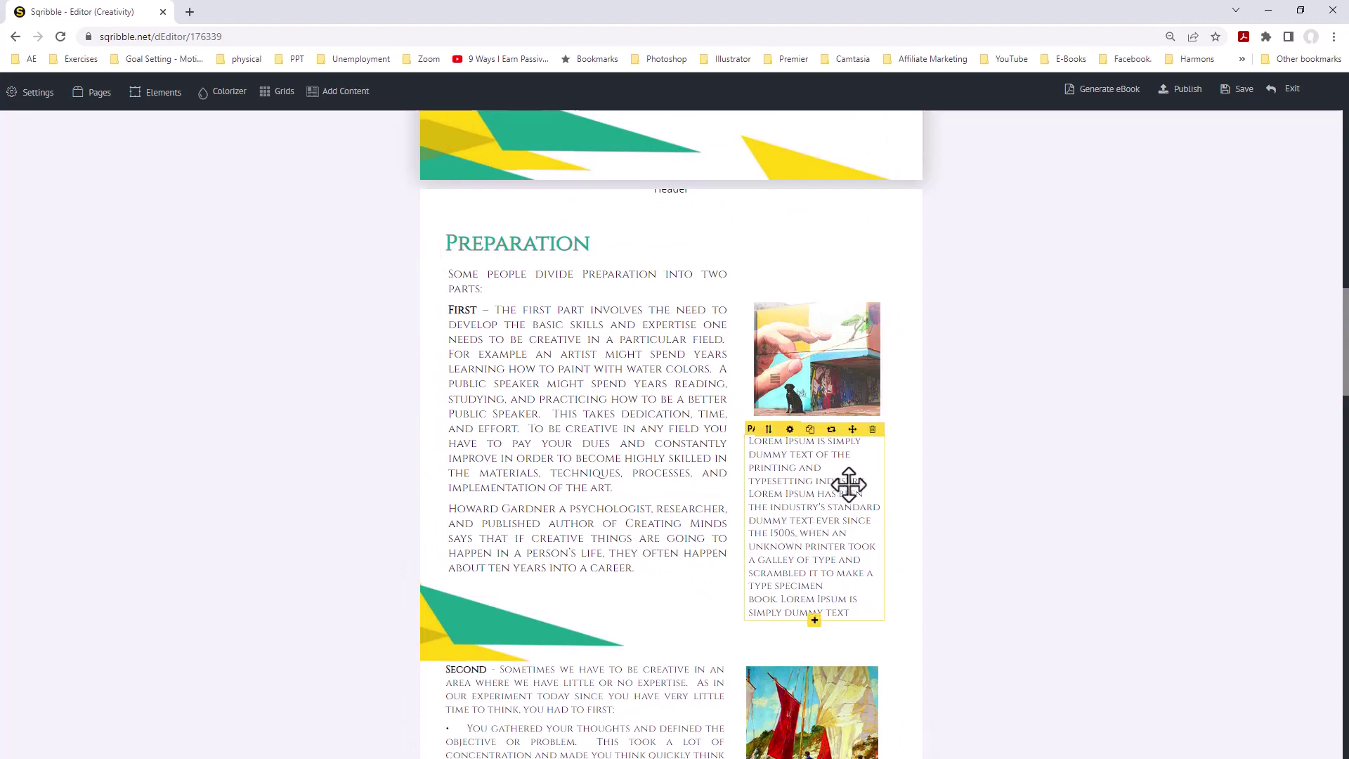
scroll(1032, 513, "down", 4)
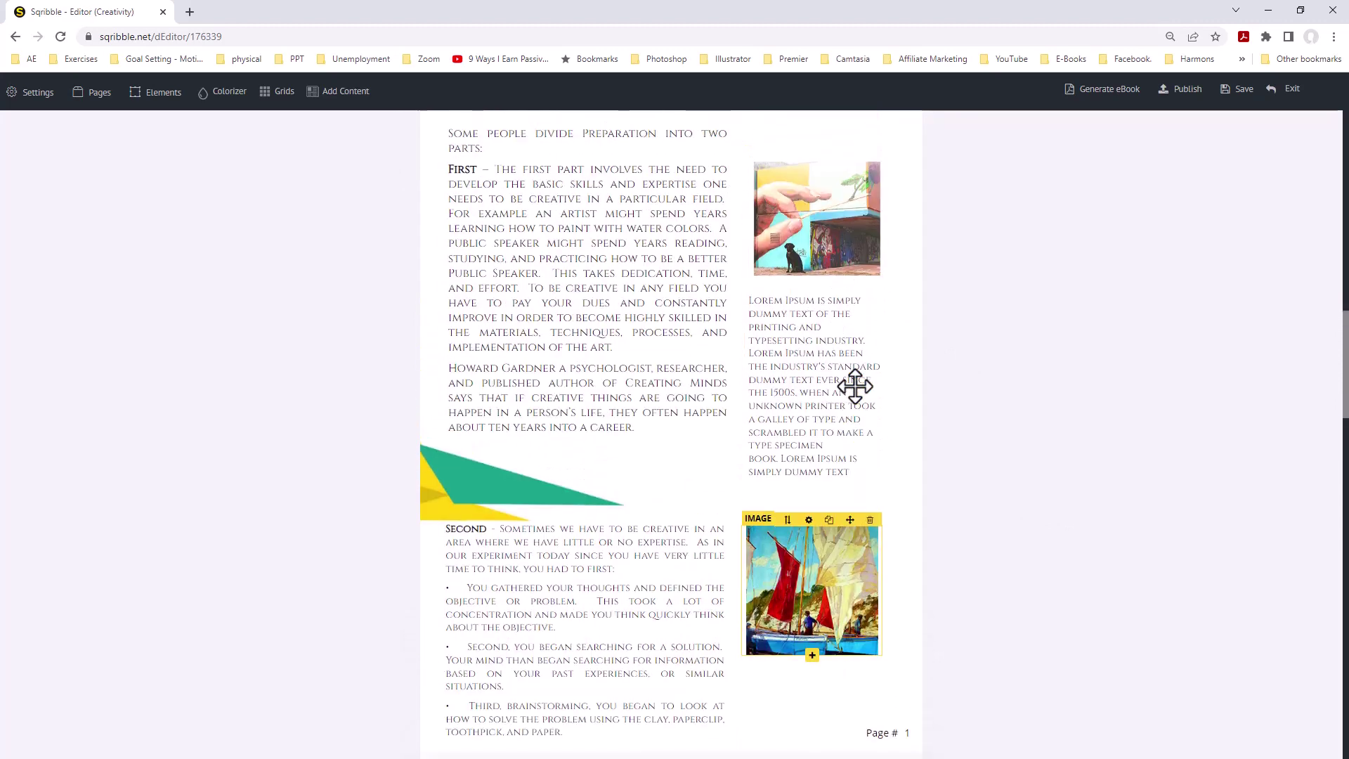
scroll(855, 386, "up", 3)
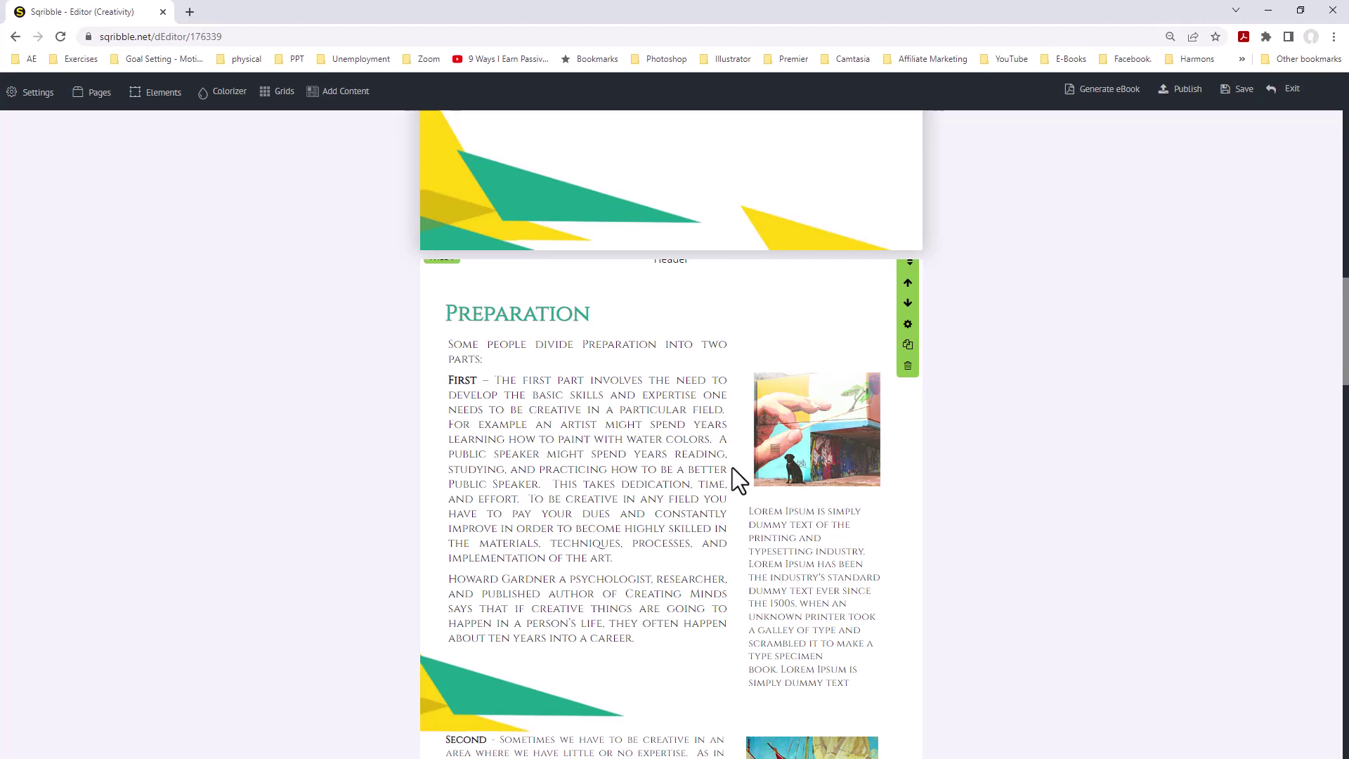
- Copy Word's 'On a plaque…' paragraph ending with the luck, preparation and opportunity quote
key("alt+Tab")
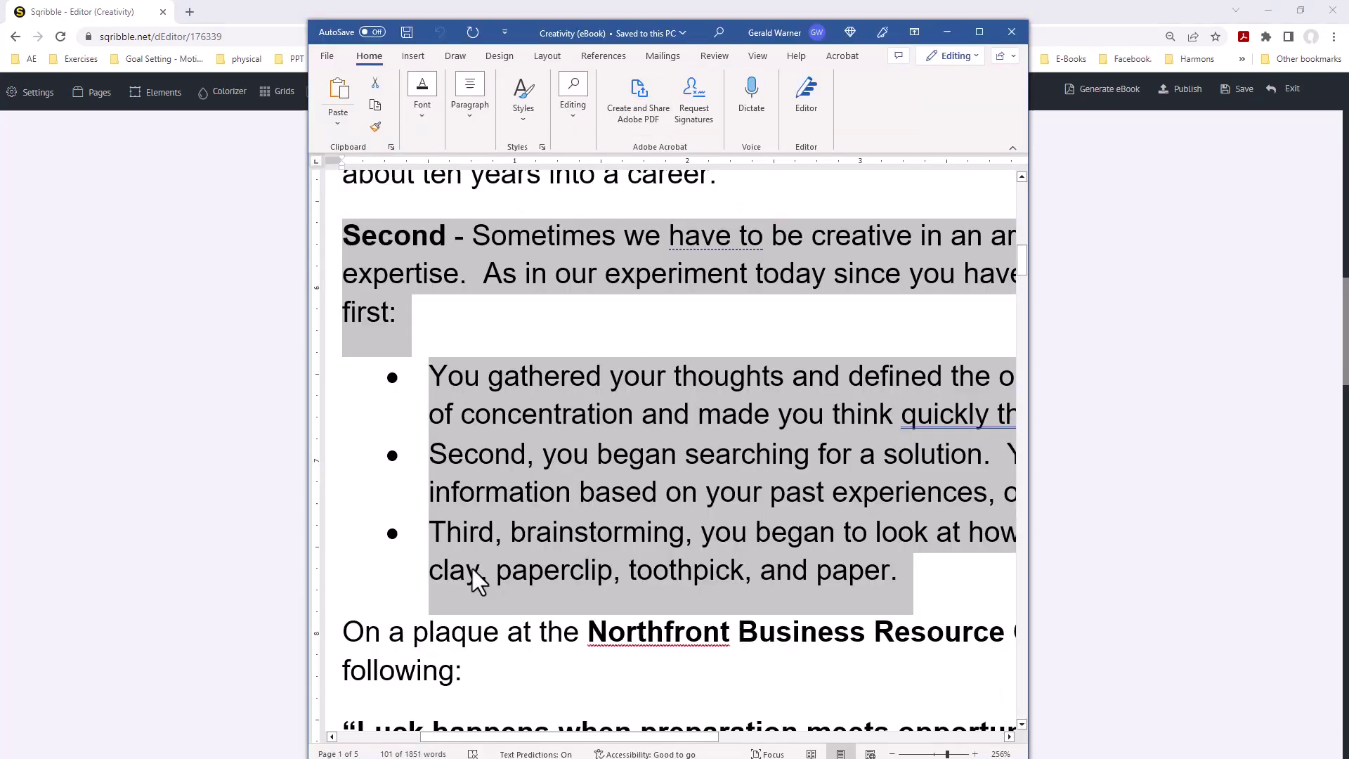
scroll(461, 507, "down", 3)
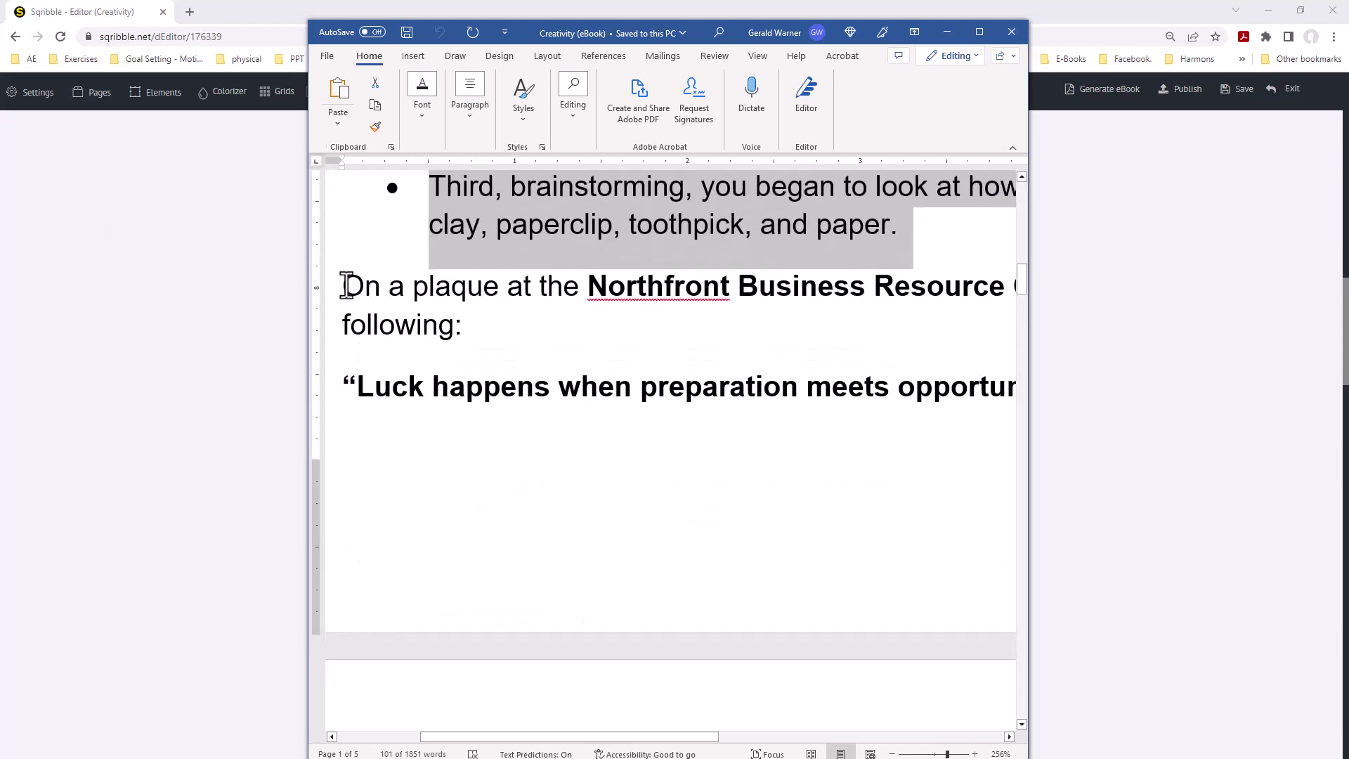
left_click_drag(346, 286, 610, 392)
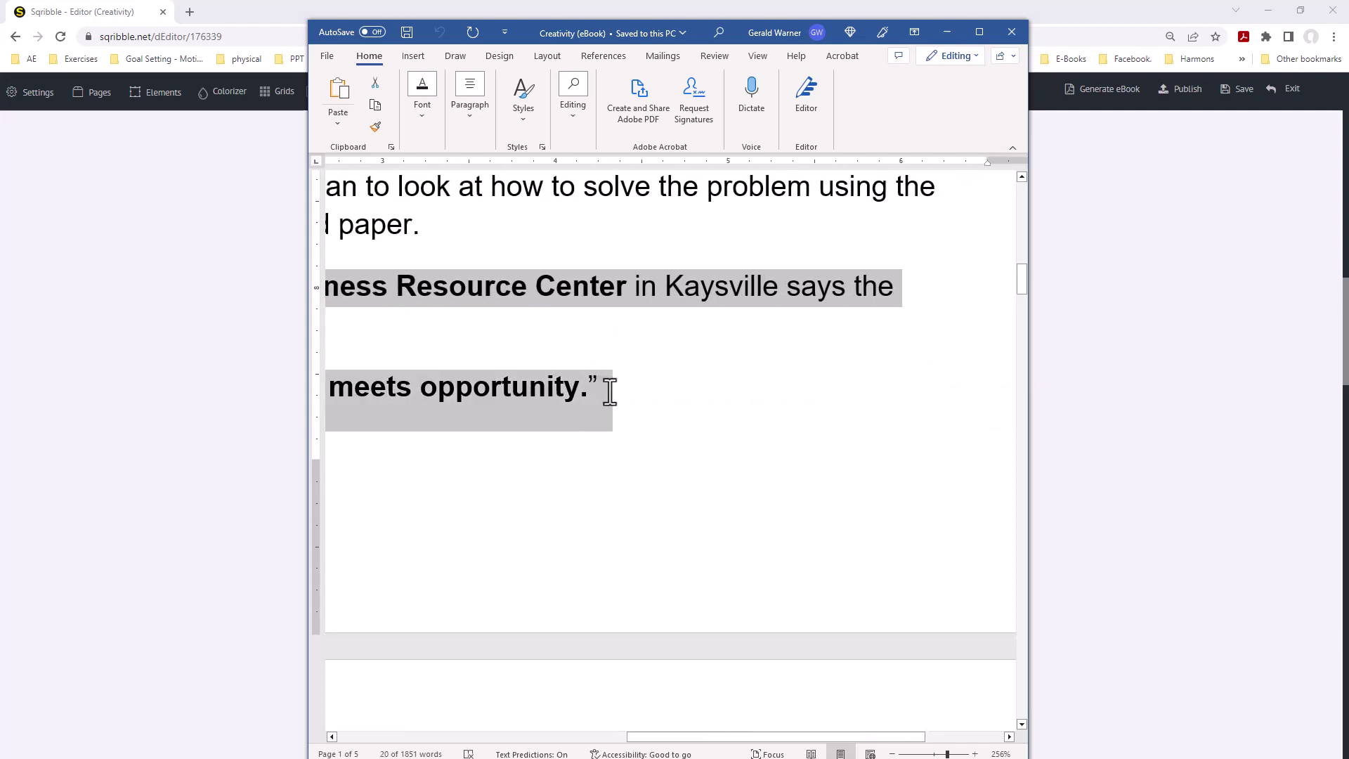
left_click(947, 32)
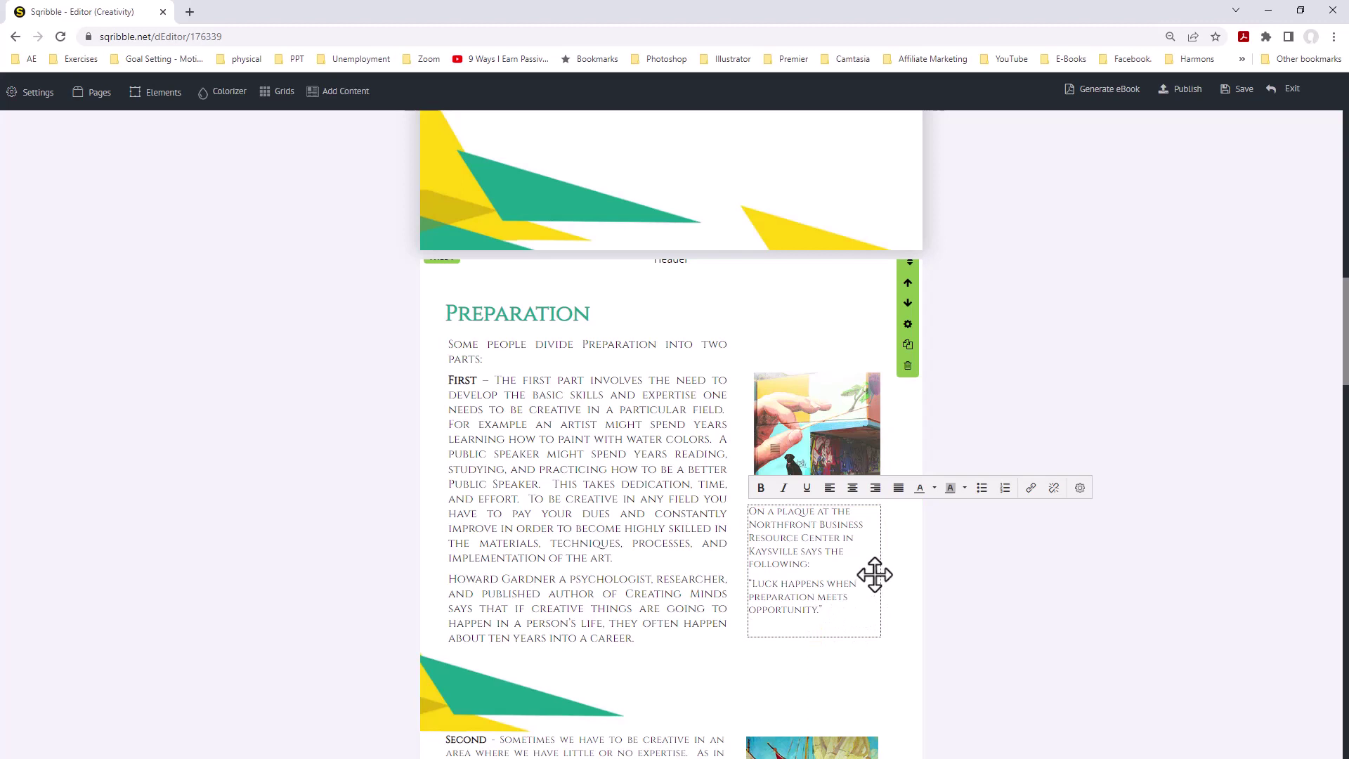
- Delete the leftover empty element below the sidebar's plaque quote
left_click(870, 703)
left_click(868, 691)
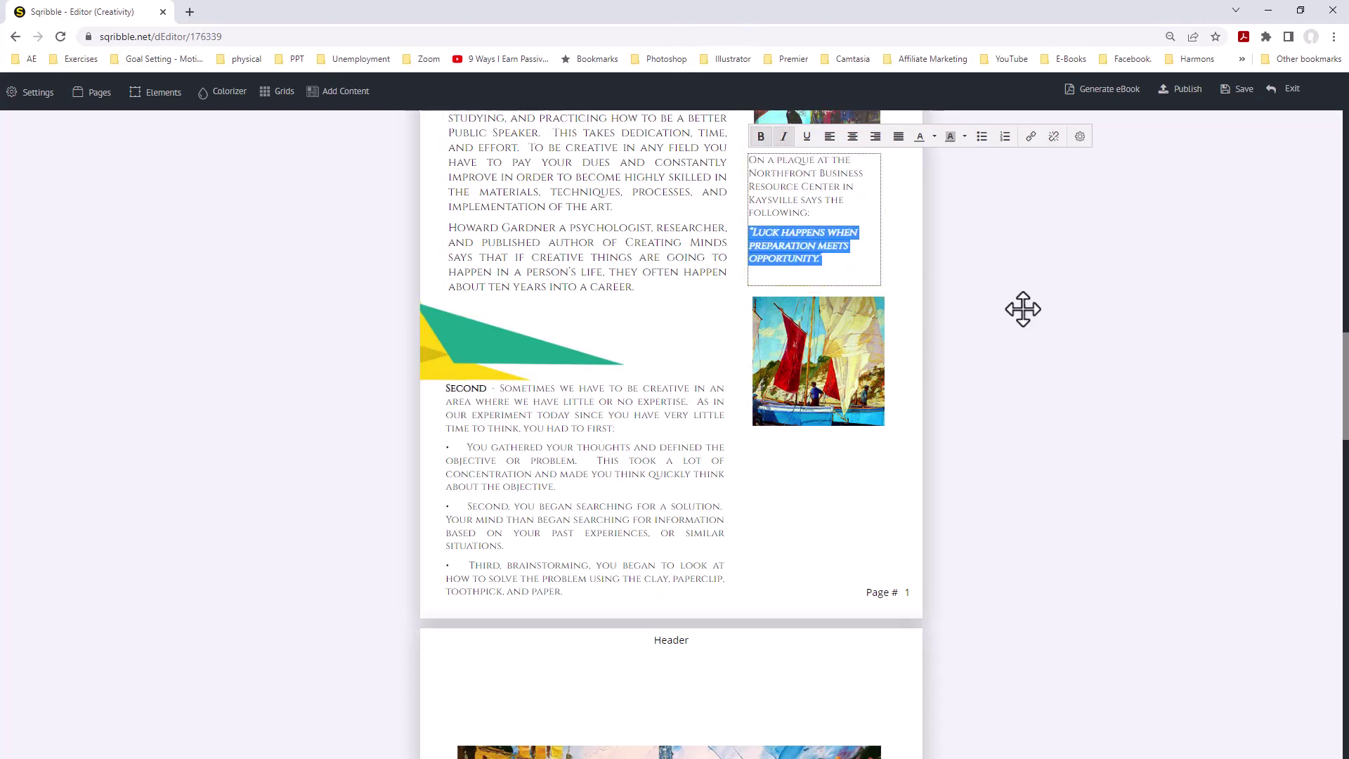
left_click(909, 297)
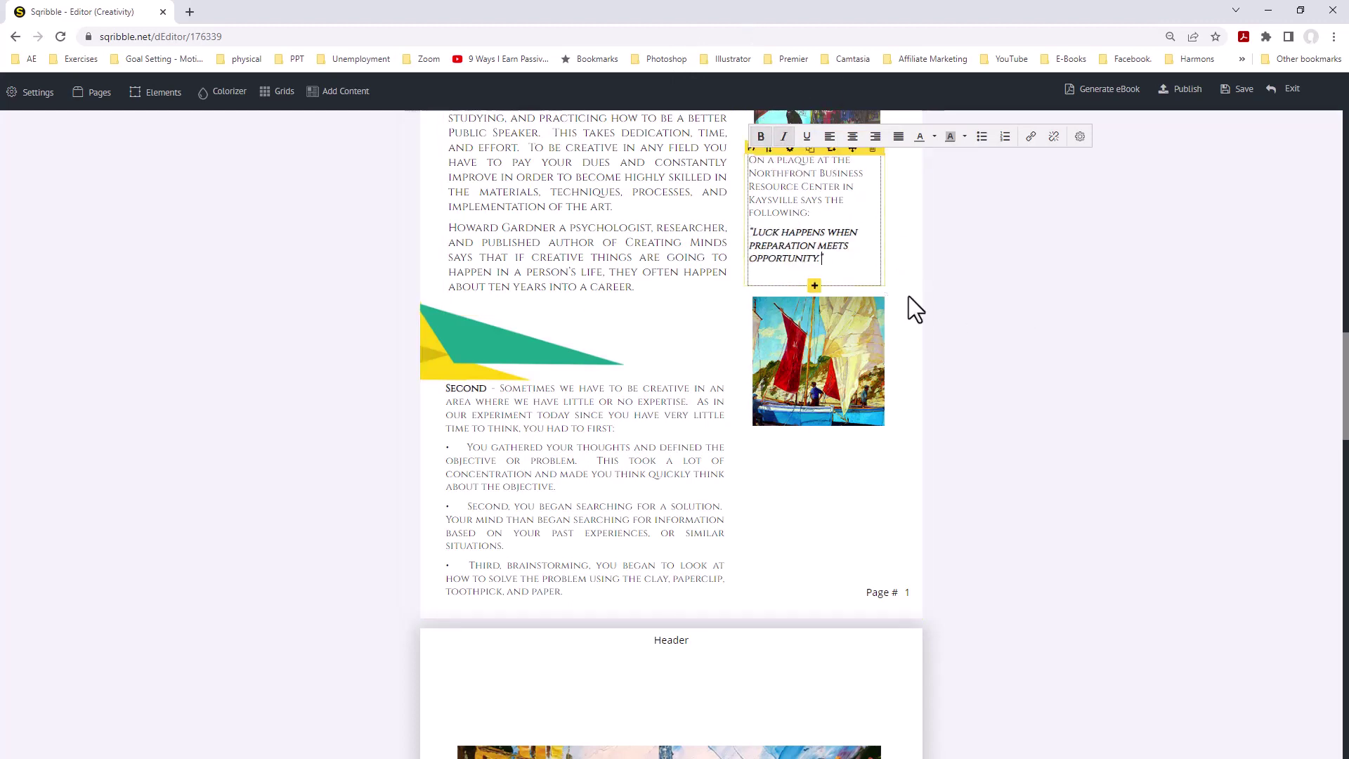
scroll(926, 283, "up", 3)
scroll(927, 288, "down", 6)
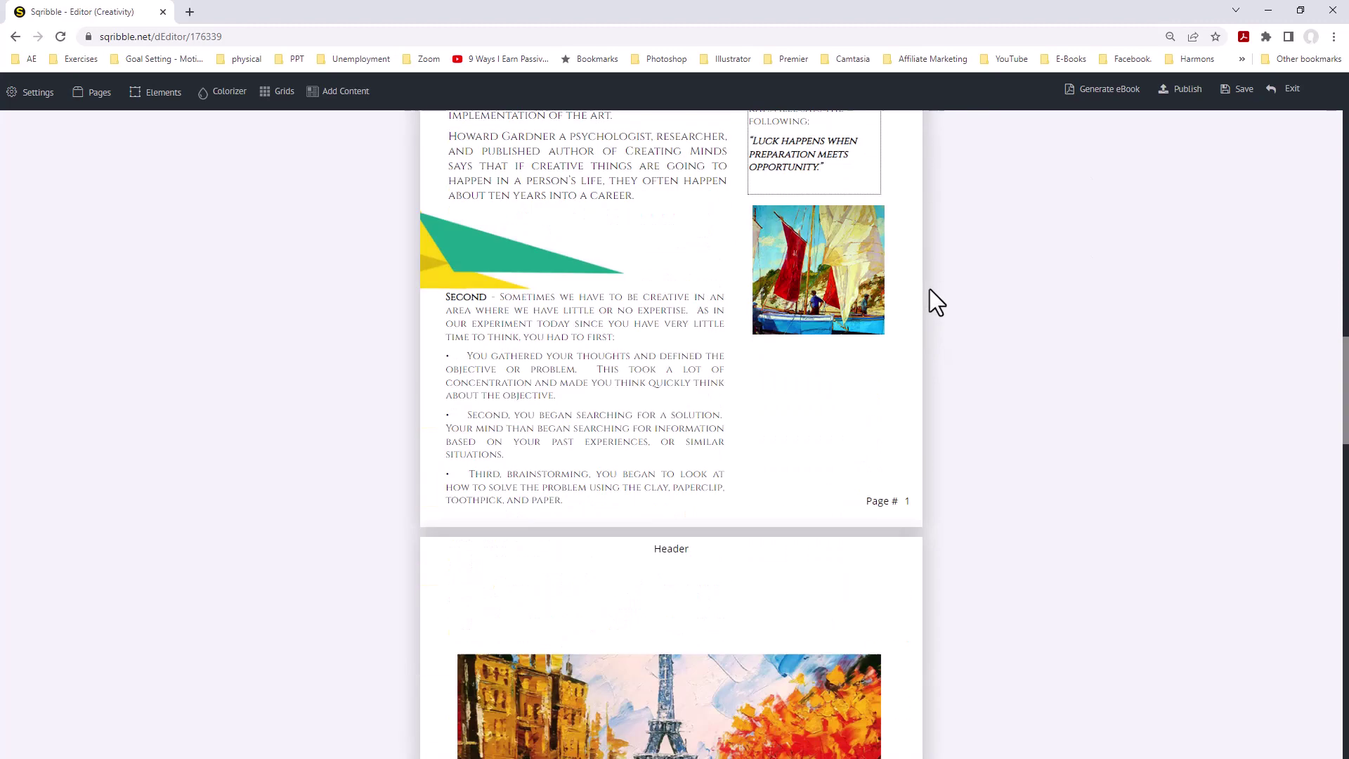
scroll(927, 288, "up", 6)
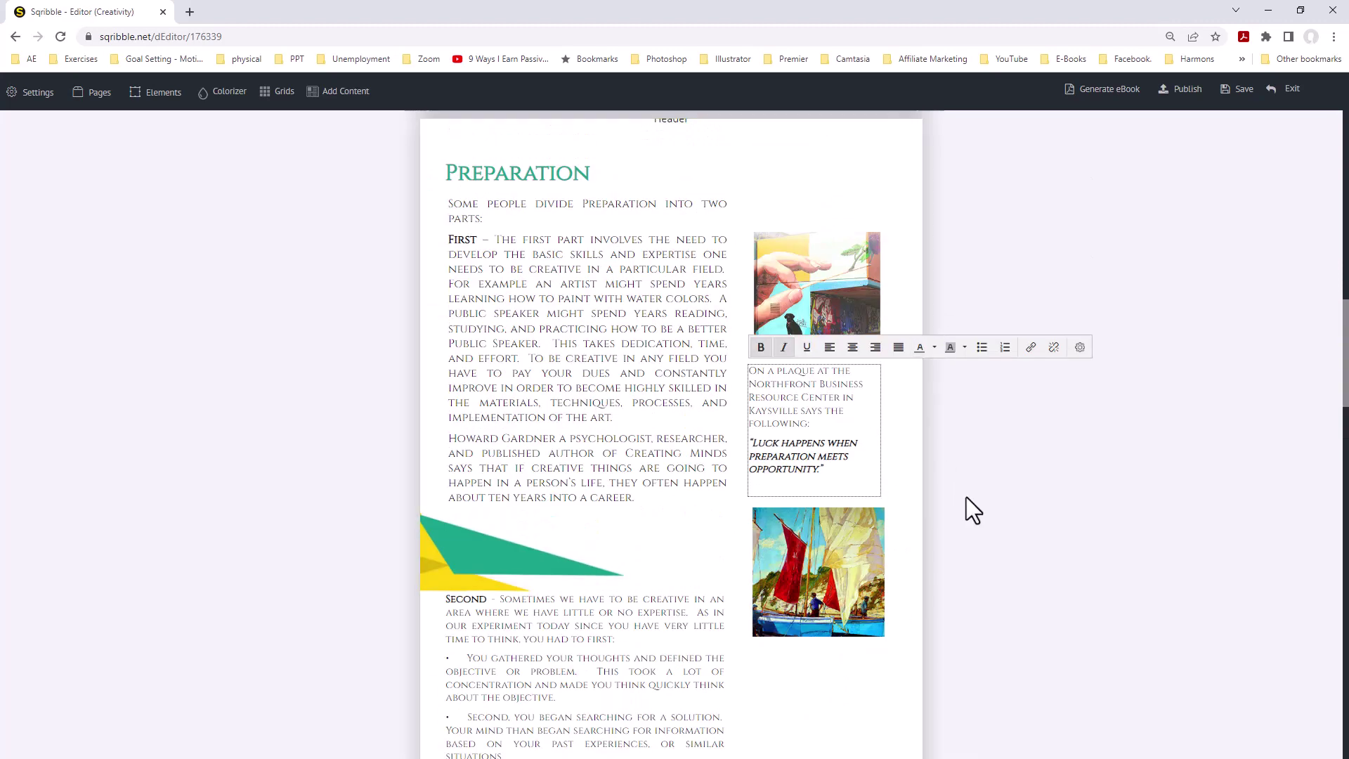
- Replace the top sidebar picture with the pinned Today's Preparation note at width 210
mouse_move(838, 270)
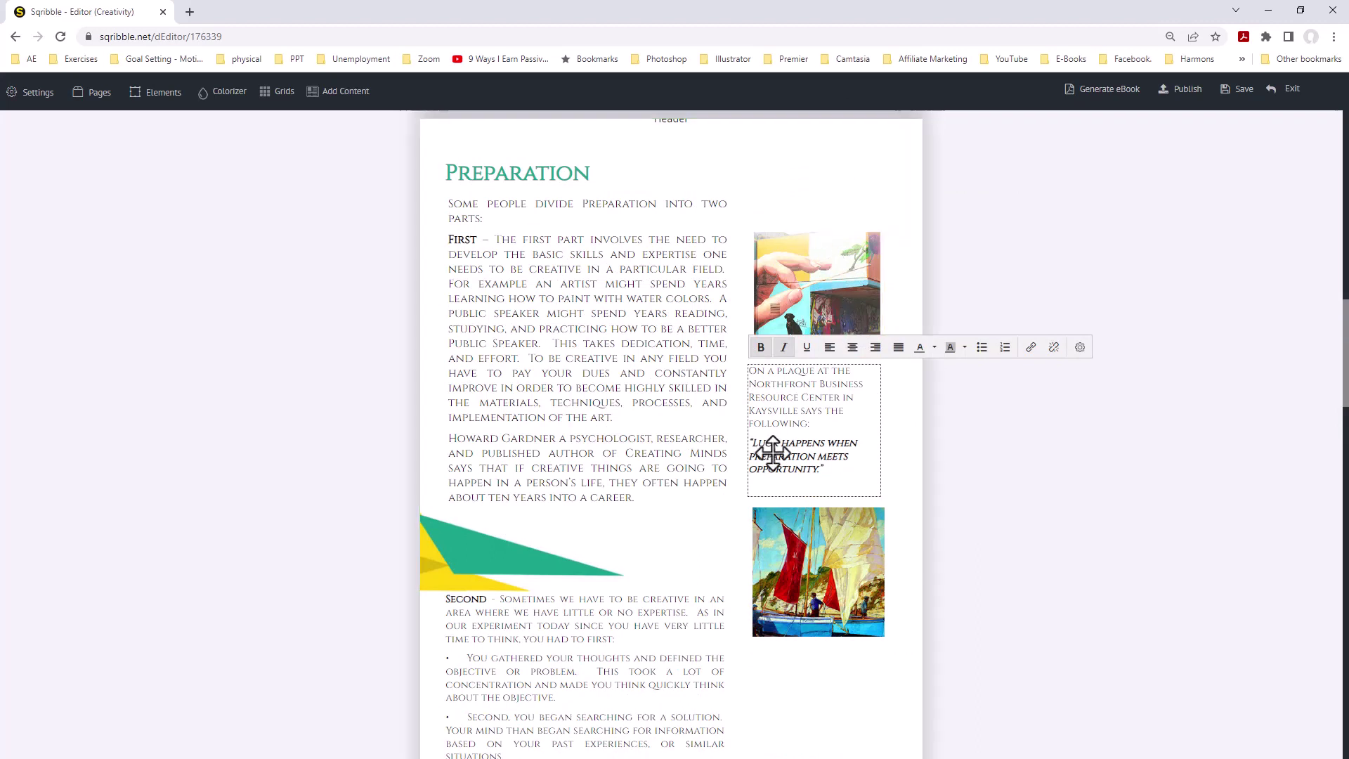
left_click(812, 226)
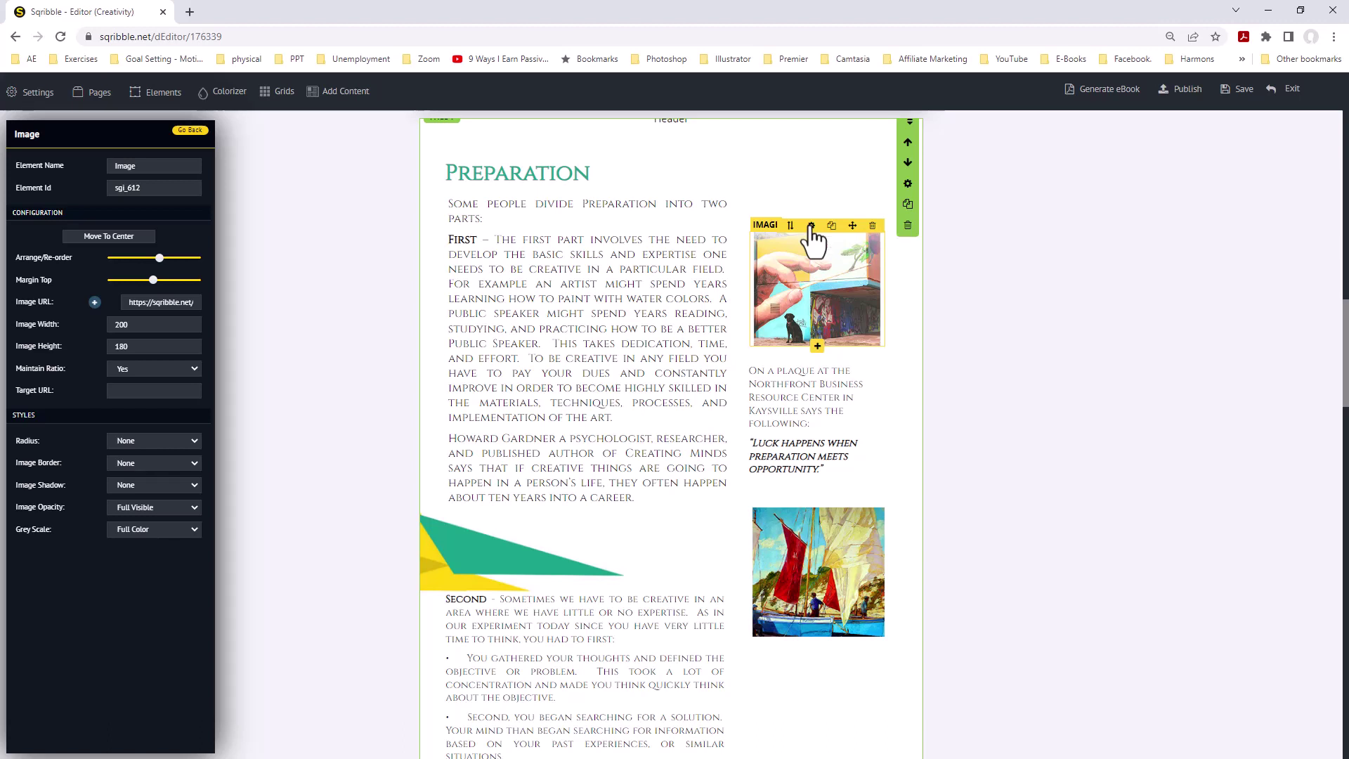
left_click(95, 302)
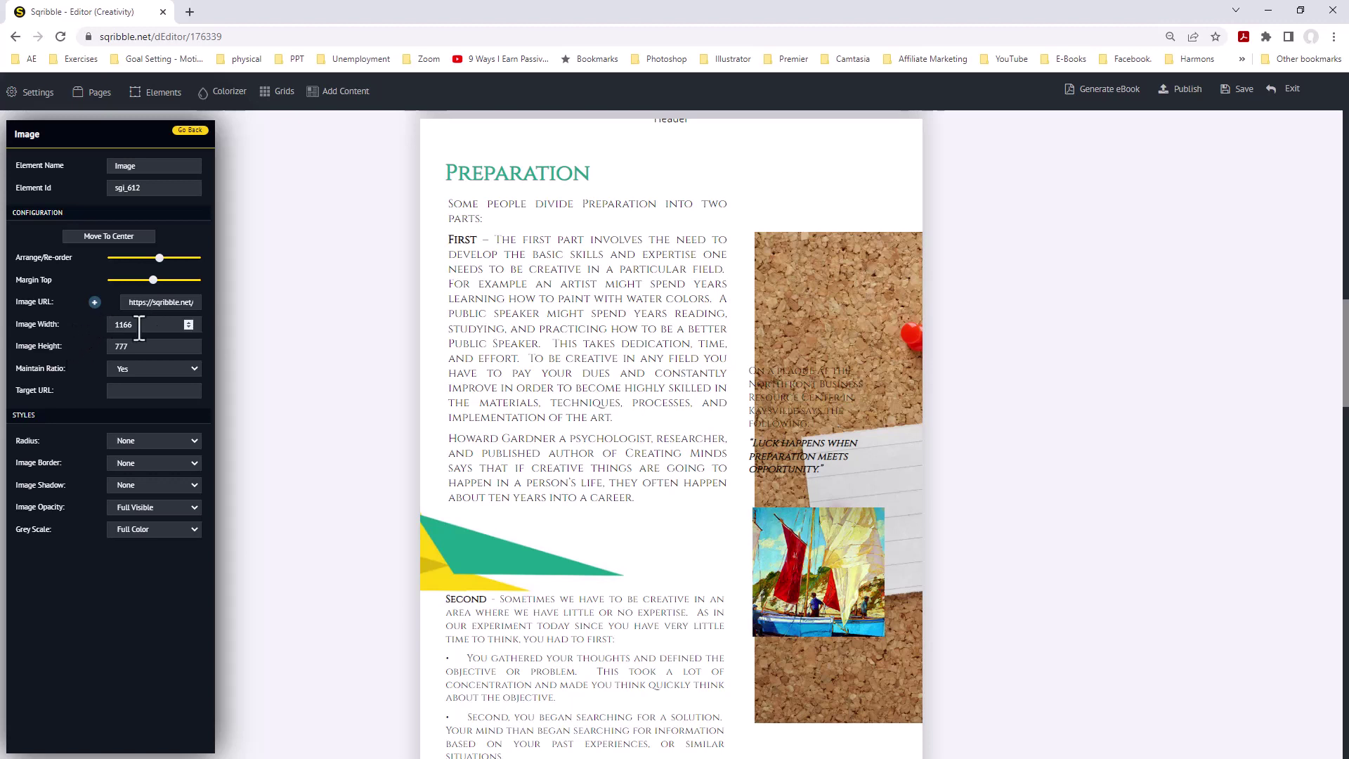
left_click_drag(140, 328, 88, 331)
type("210")
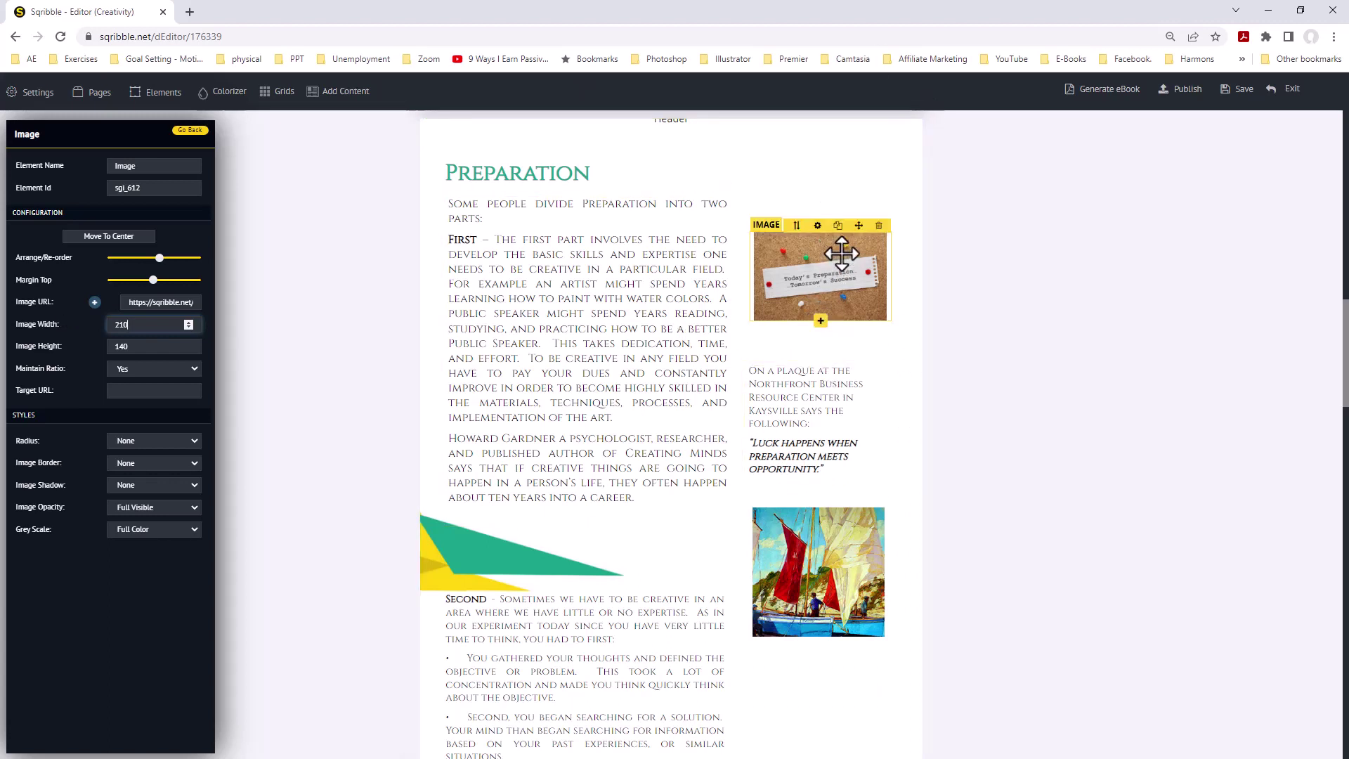
left_click_drag(857, 221, 852, 229)
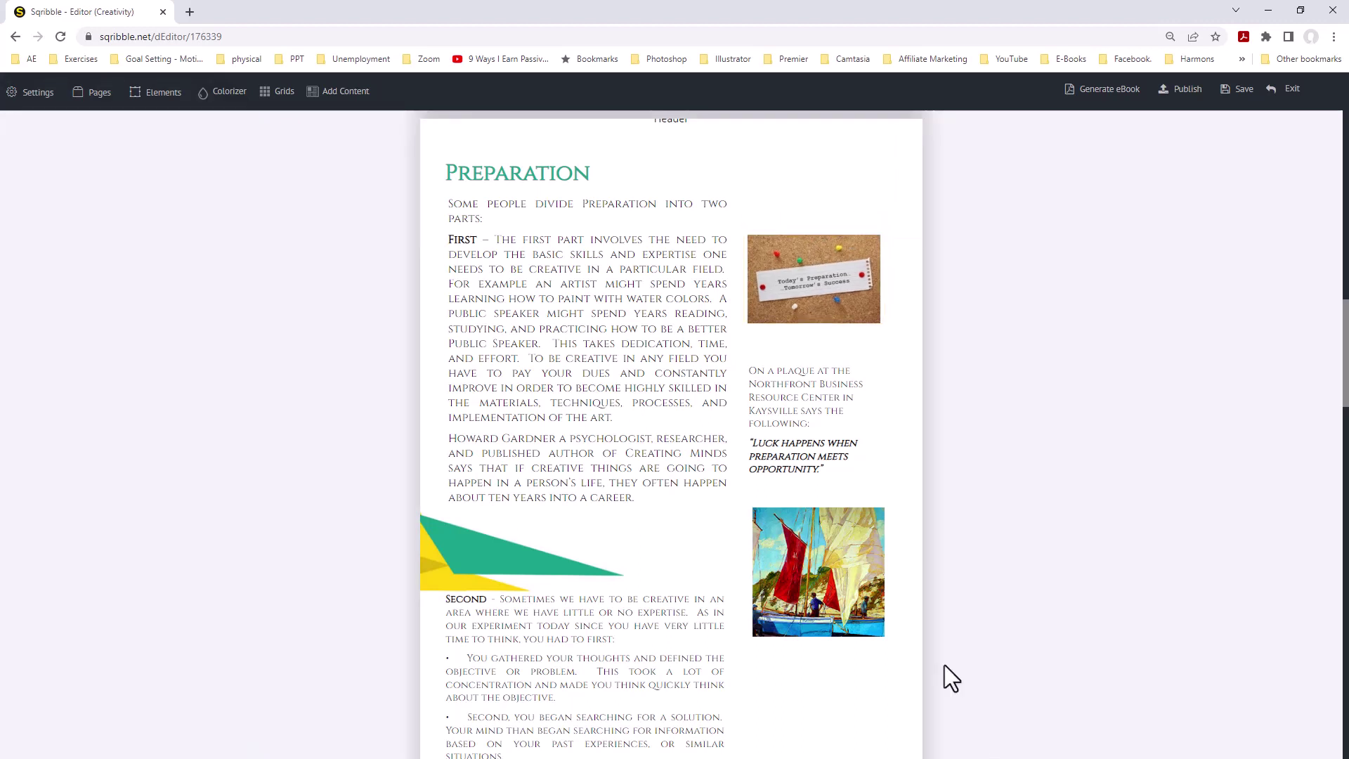
- Swap the sail picture for the orange Preparation ticket at width 220 and nudge it into place
left_click(828, 592)
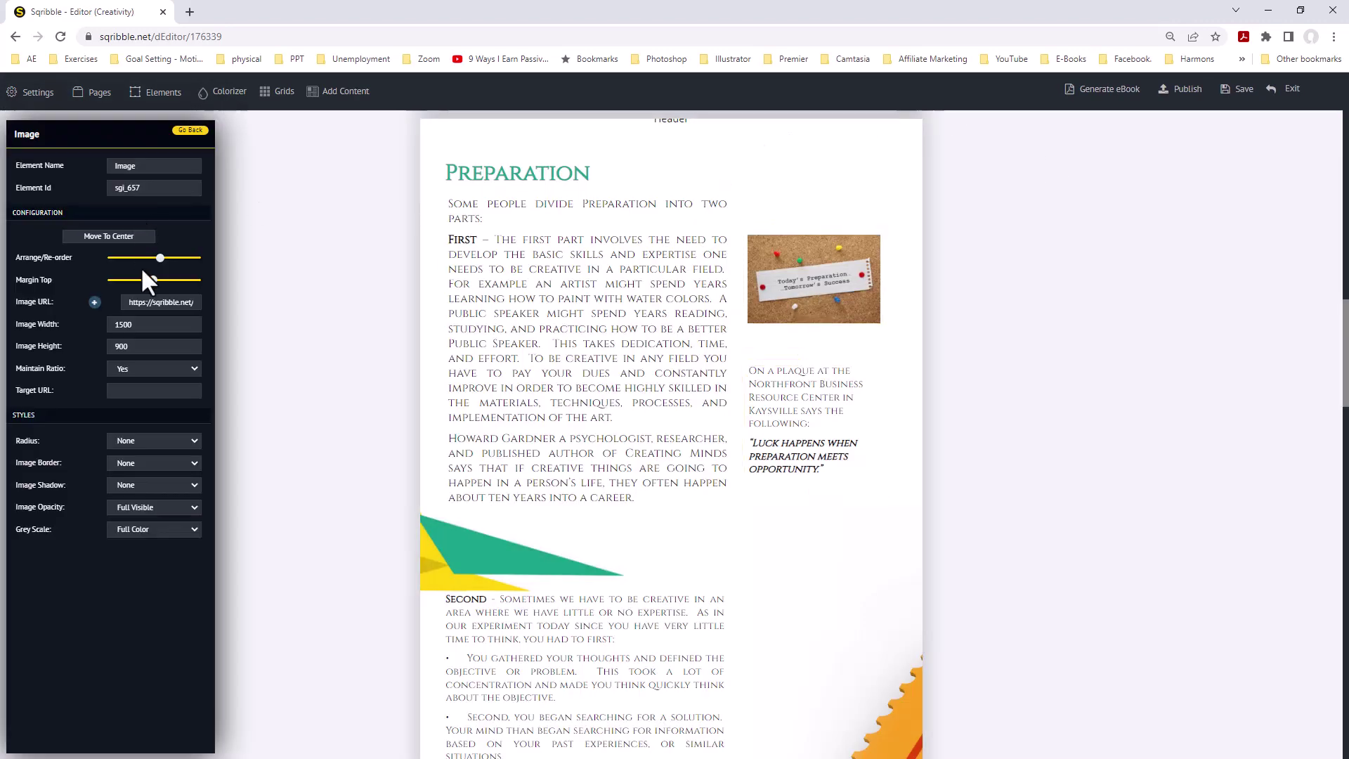
left_click(135, 325)
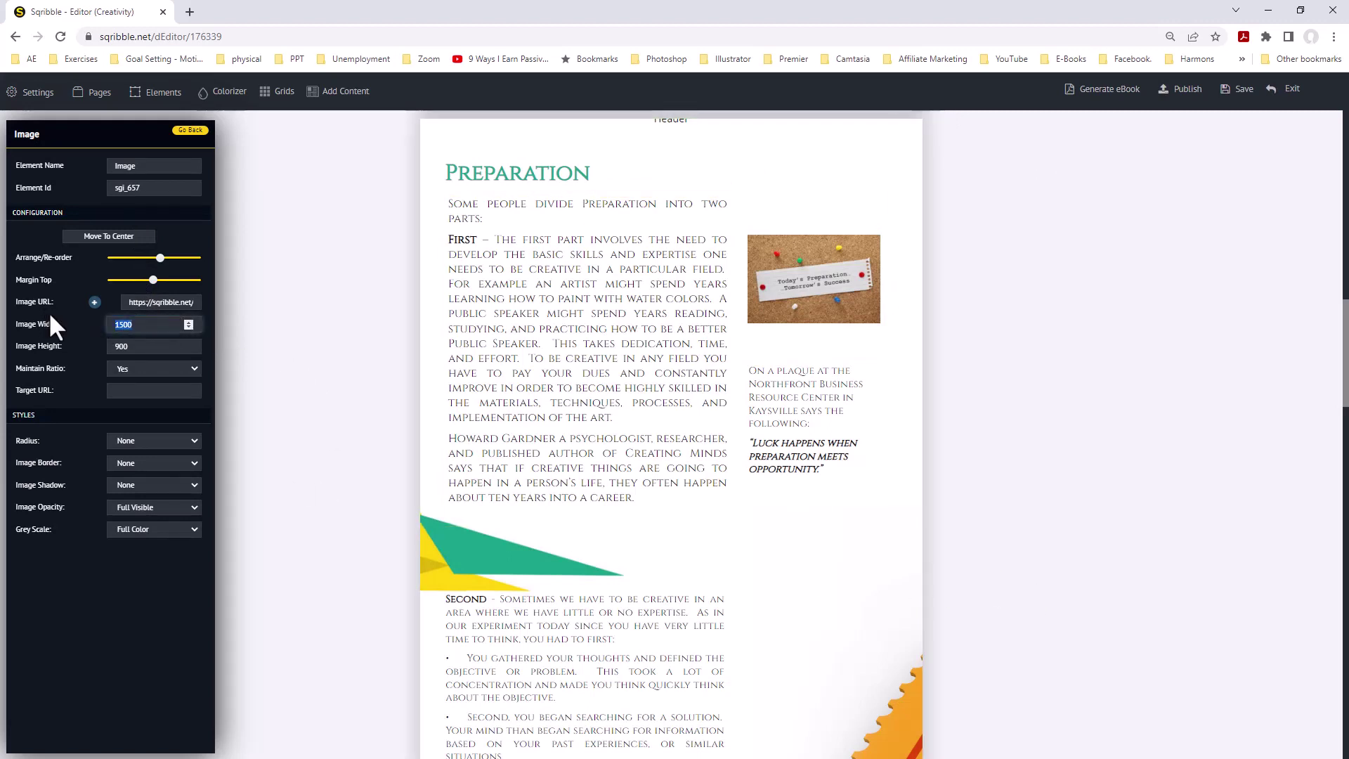
type("220")
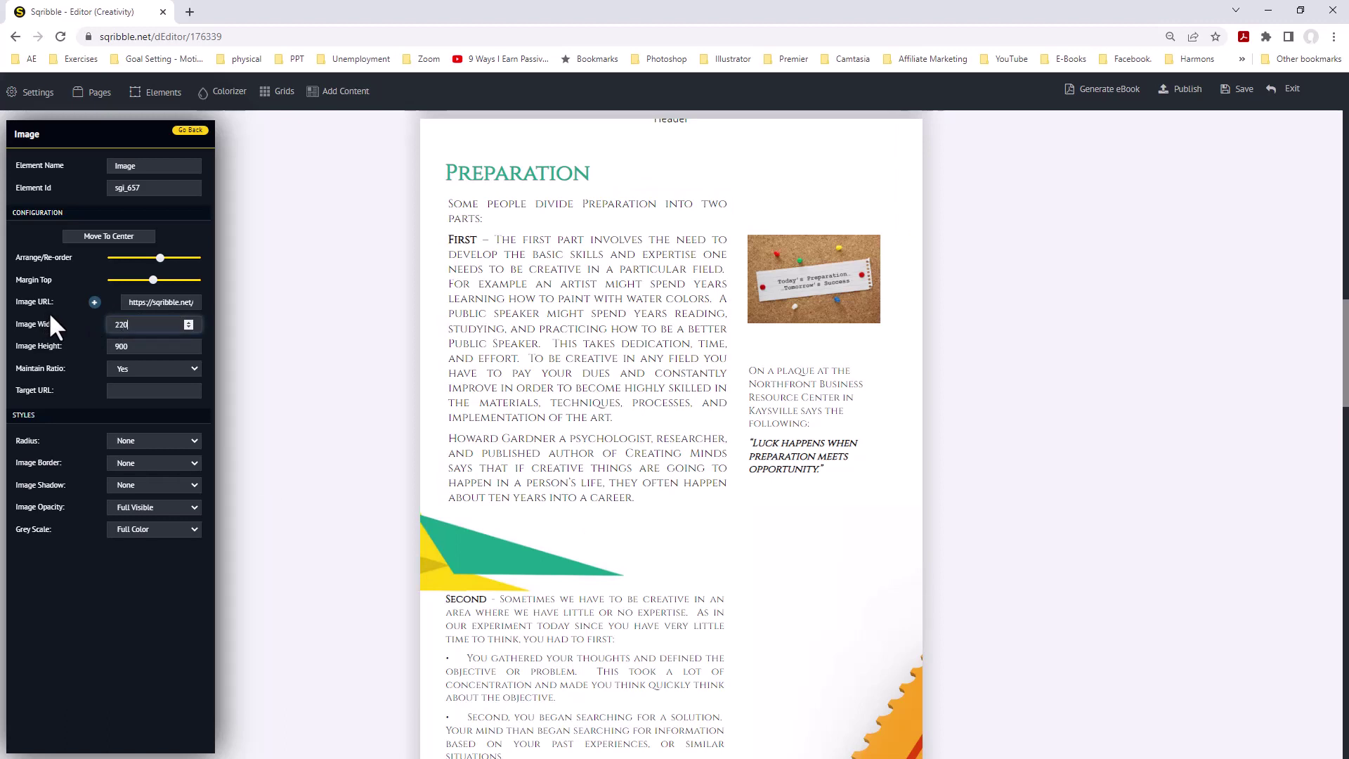
key("Return")
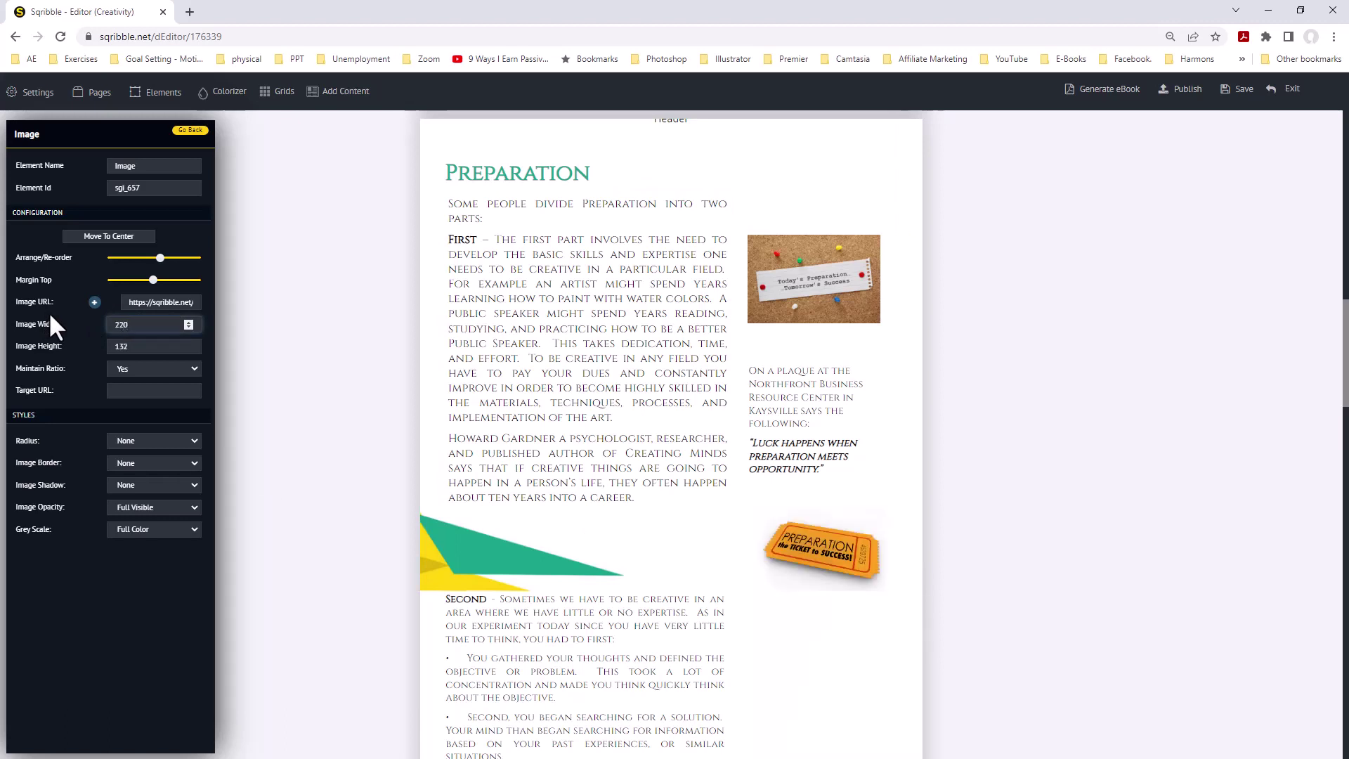
mouse_move(815, 537)
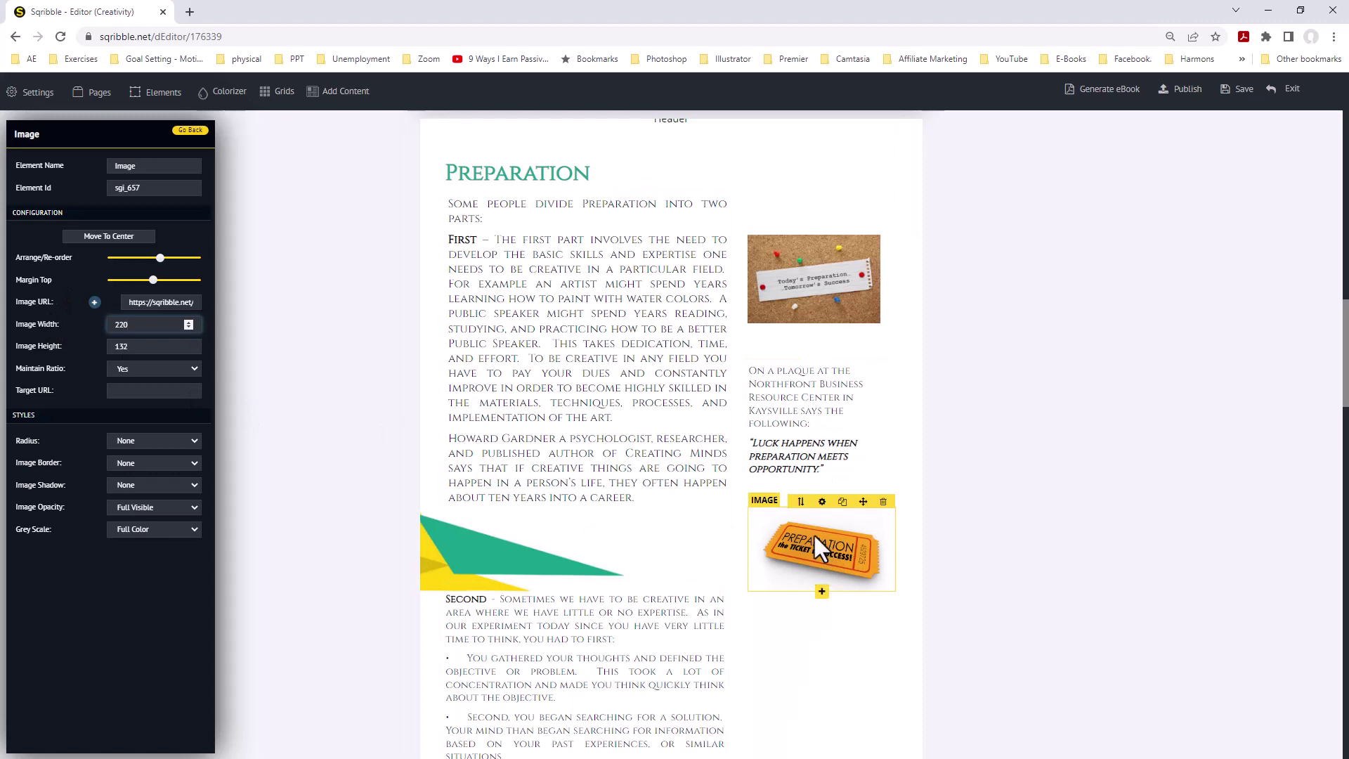
left_click_drag(812, 533, 810, 541)
left_click(1025, 466)
- Insert a Paragraph/Text Block below the Howard Gardner paragraph and click into its placeholder text
scroll(991, 643, "down", 4)
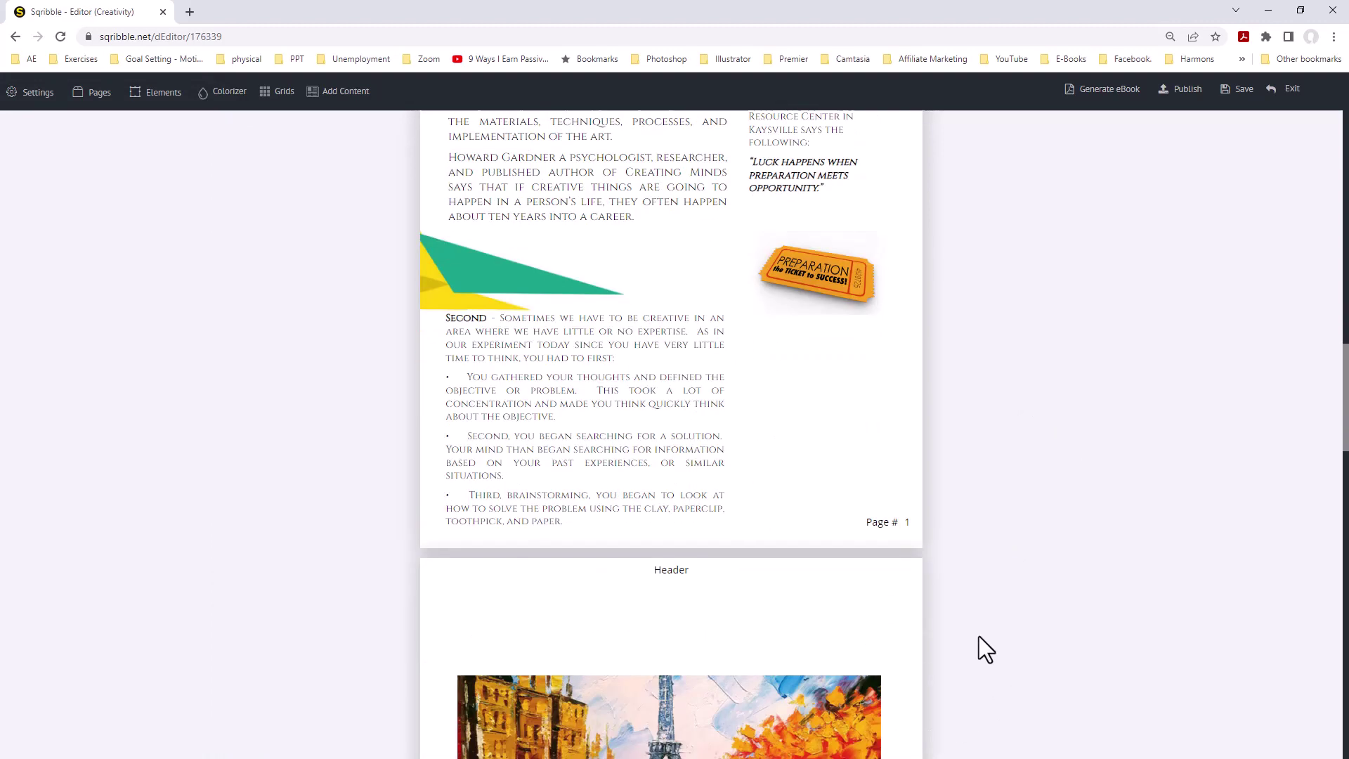
scroll(980, 636, "up", 2)
scroll(1054, 415, "up", 2)
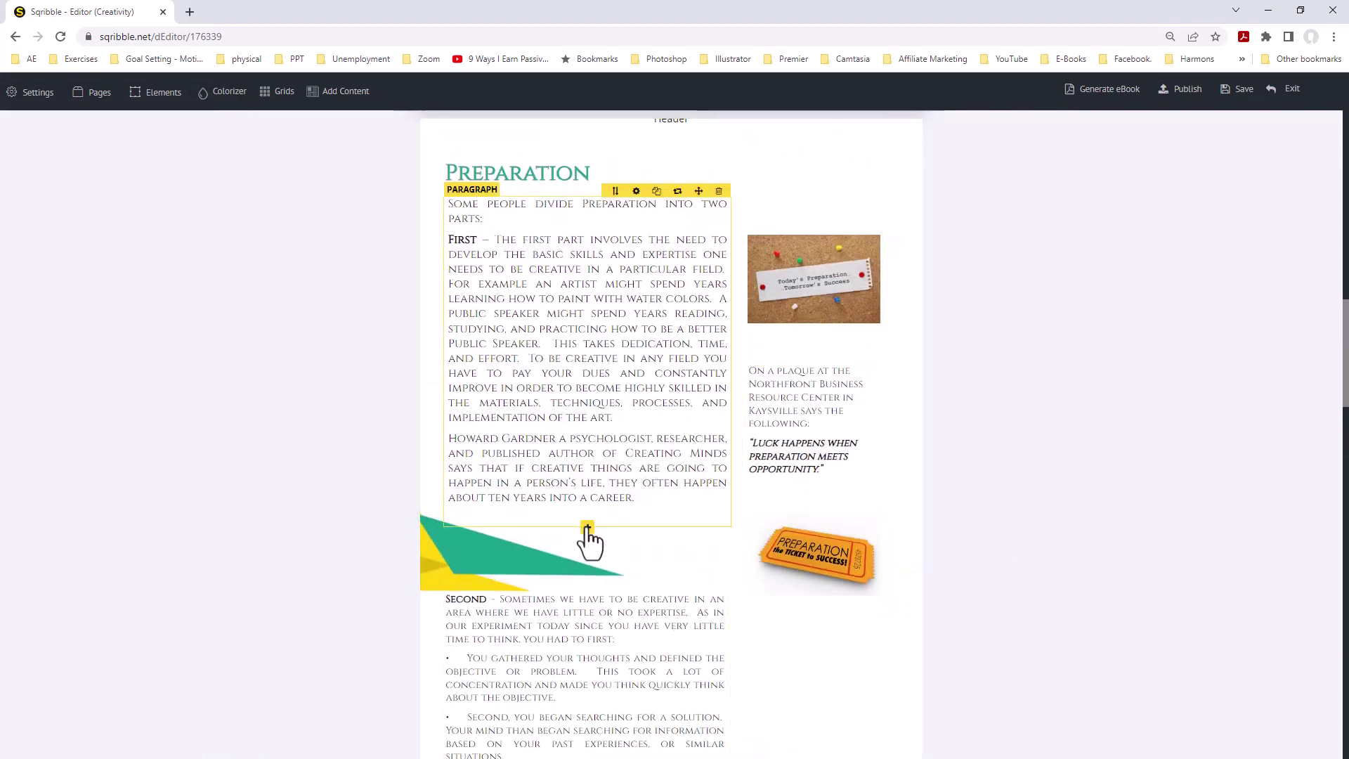
left_click(586, 528)
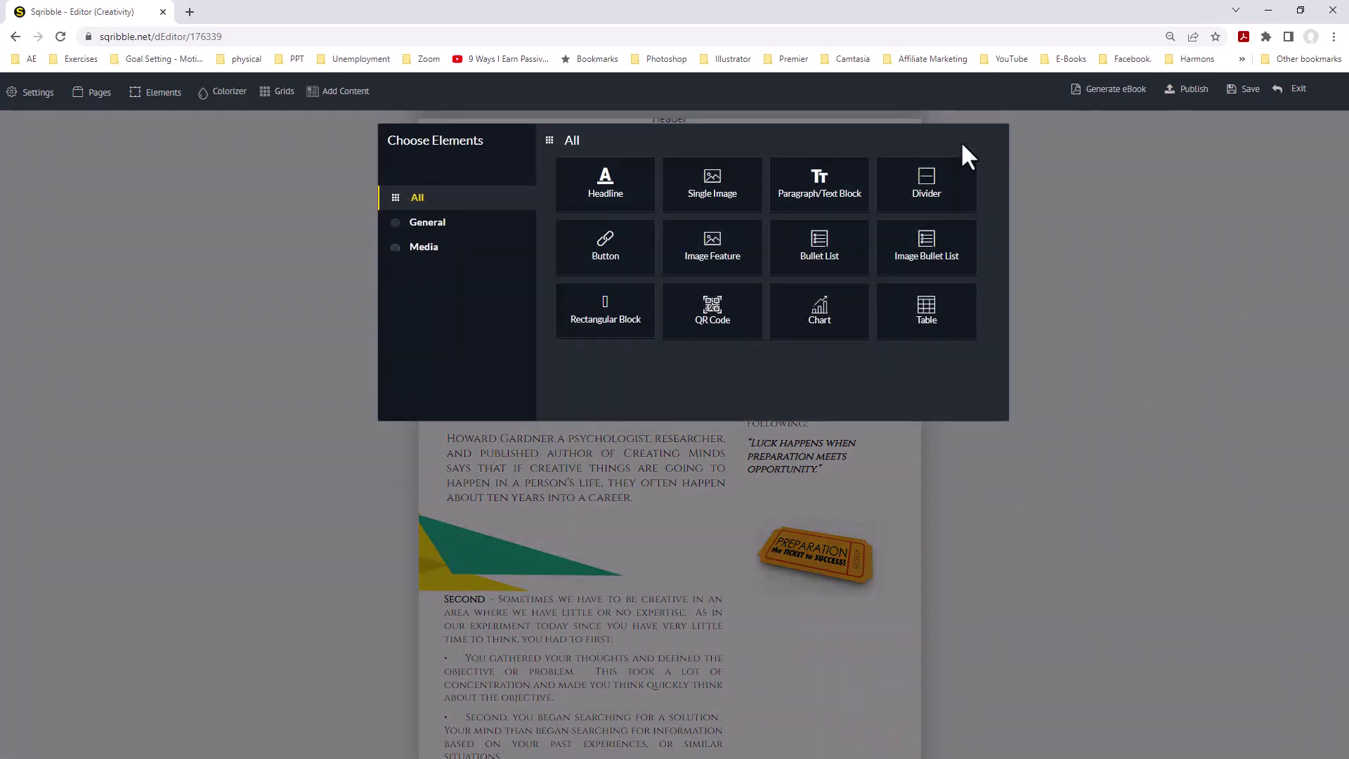
left_click(812, 191)
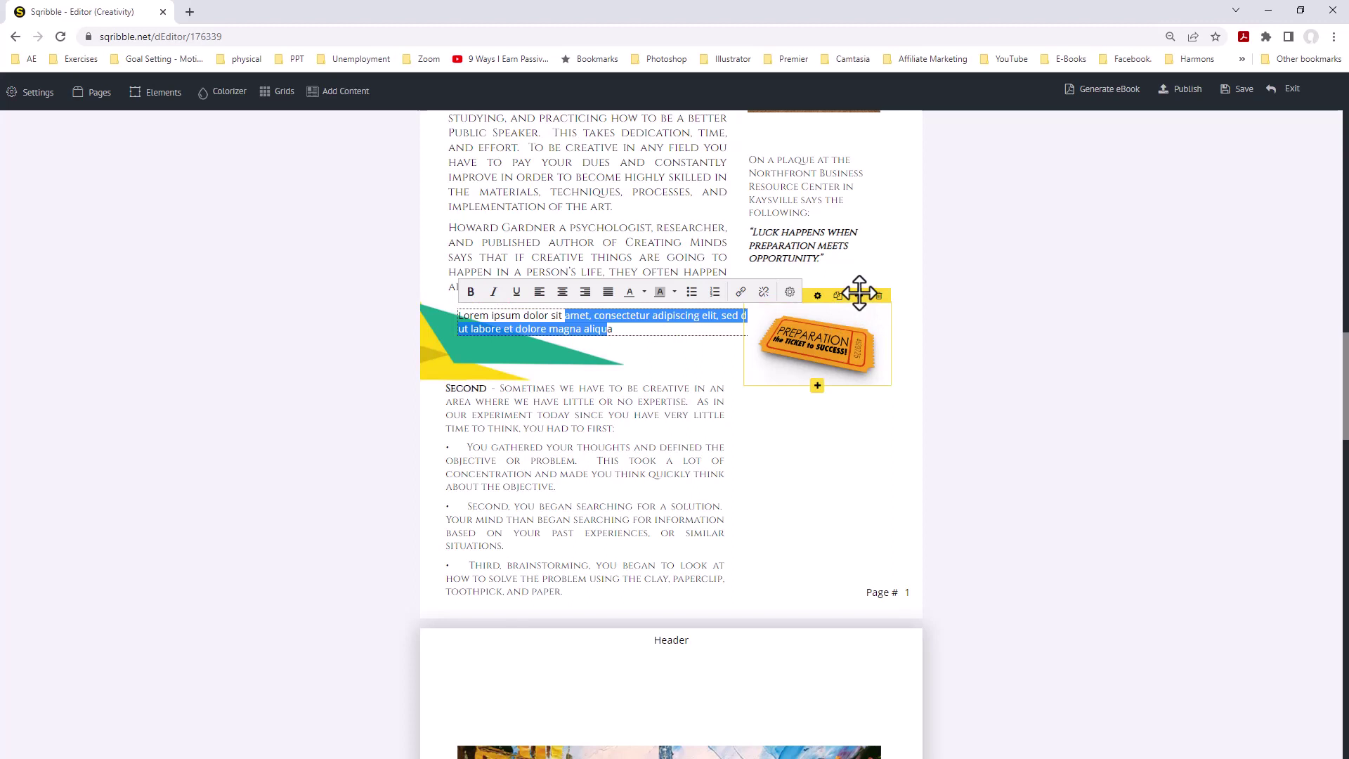
left_click(699, 310)
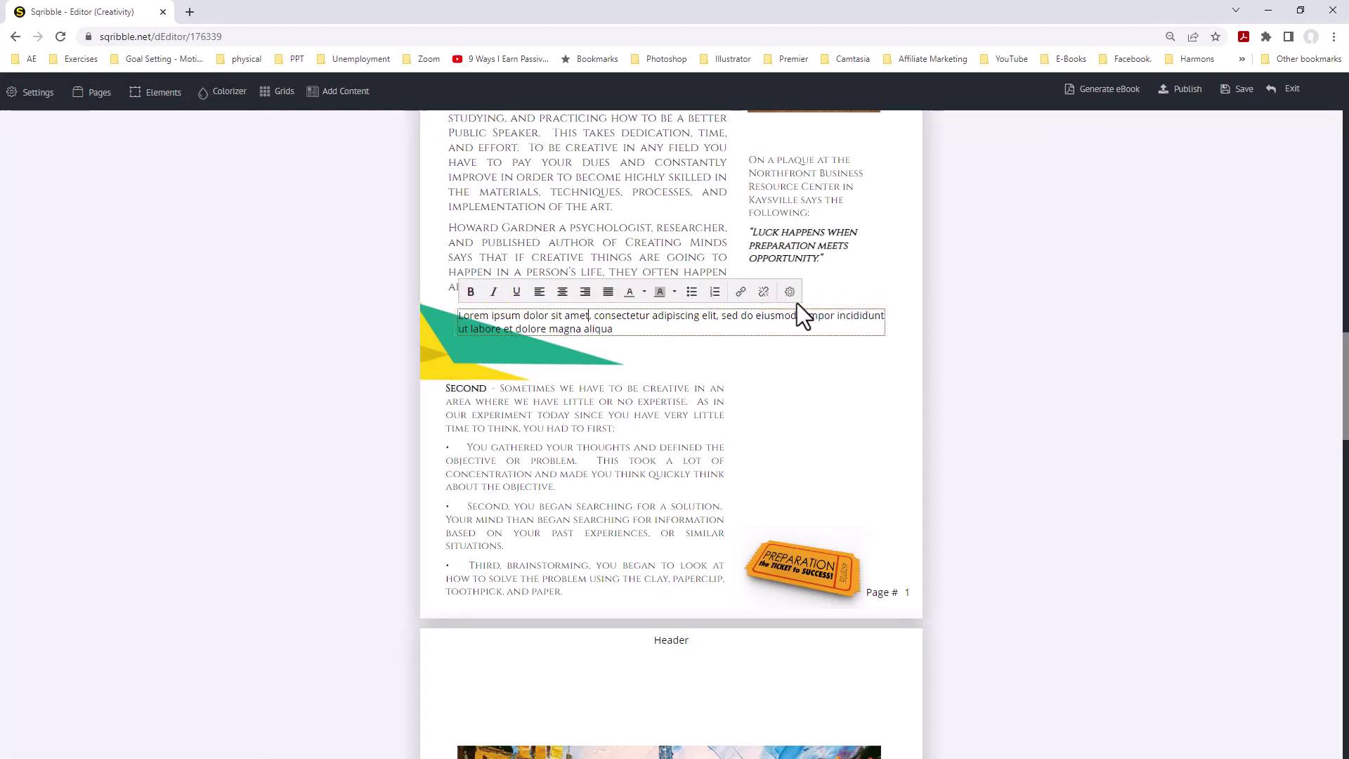
- Set the new text block's width to 220 and move it under the ticket image
left_click(790, 291)
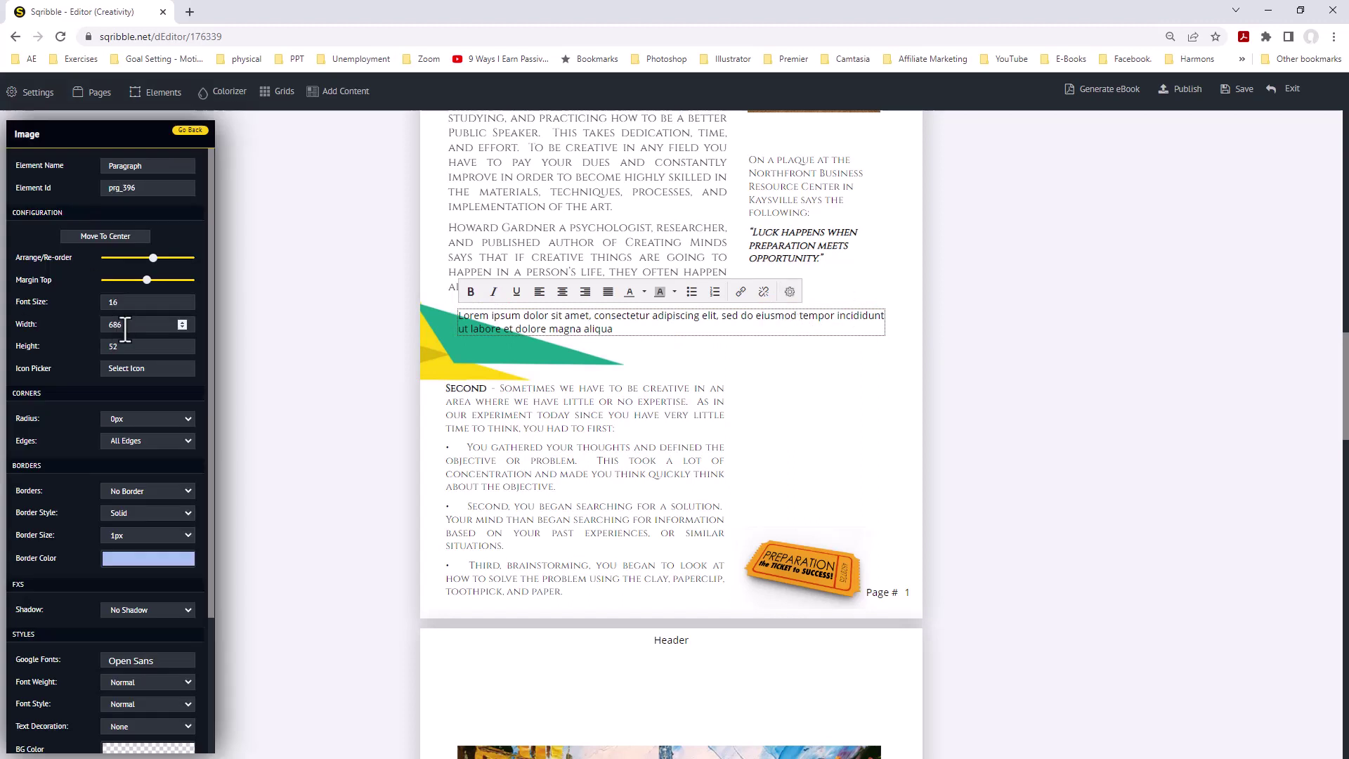
double_click(116, 324)
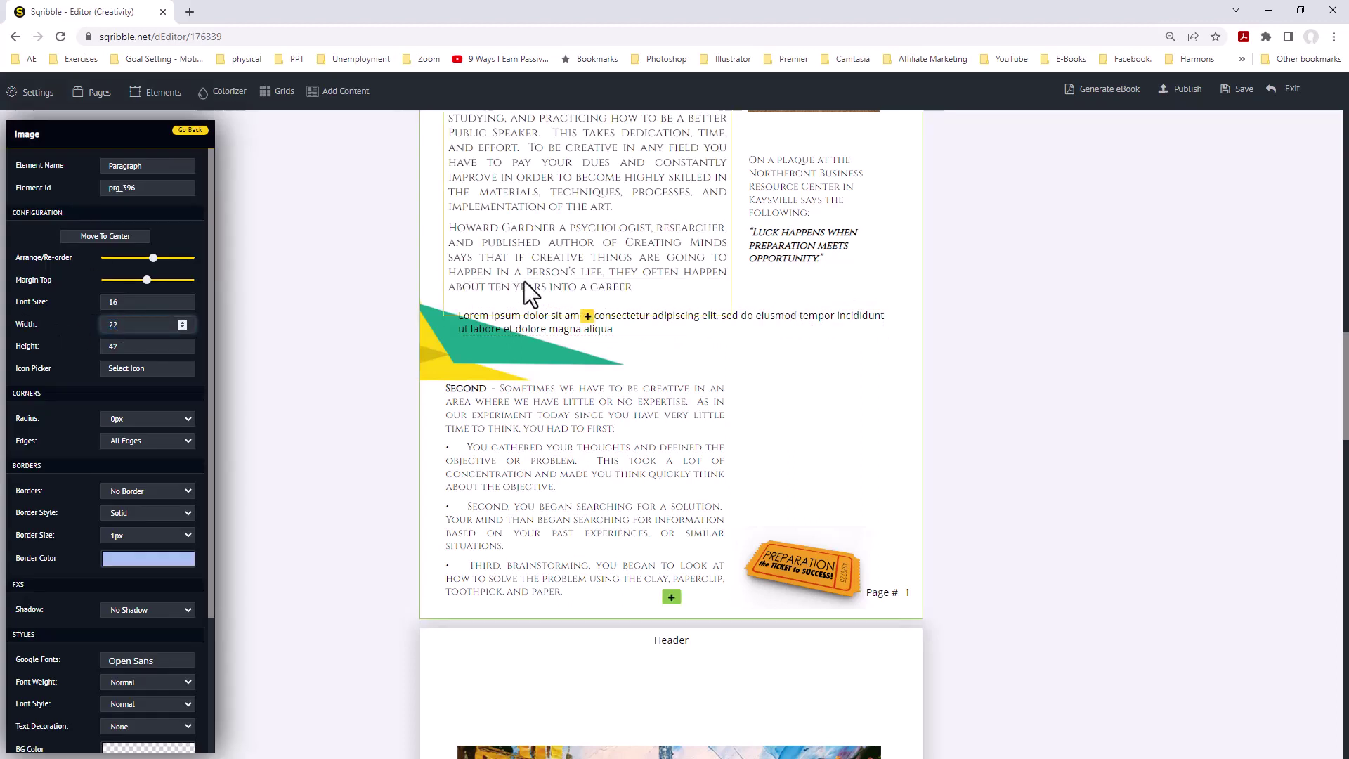
type("220")
key("Return")
mouse_move(505, 349)
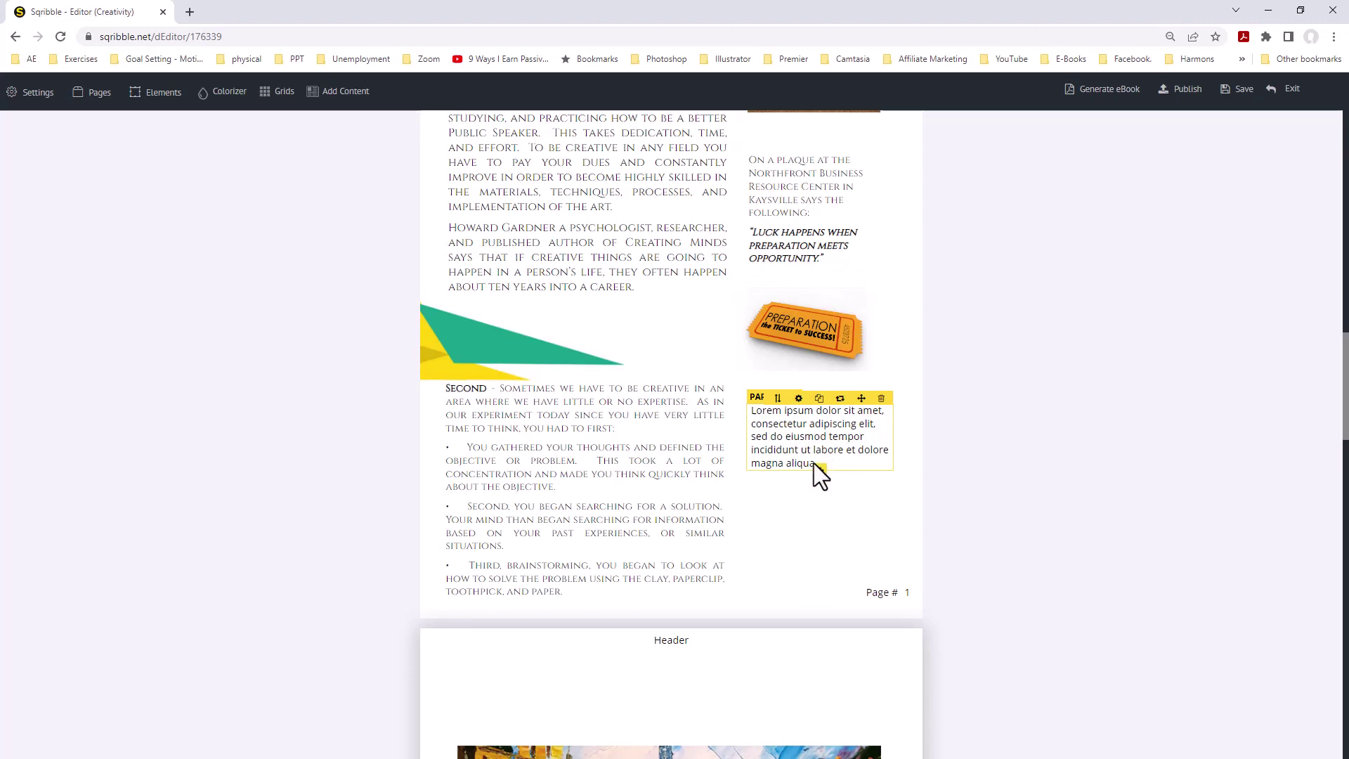
- Select all the sidebar placeholder text and switch back to Word
double_click(819, 464)
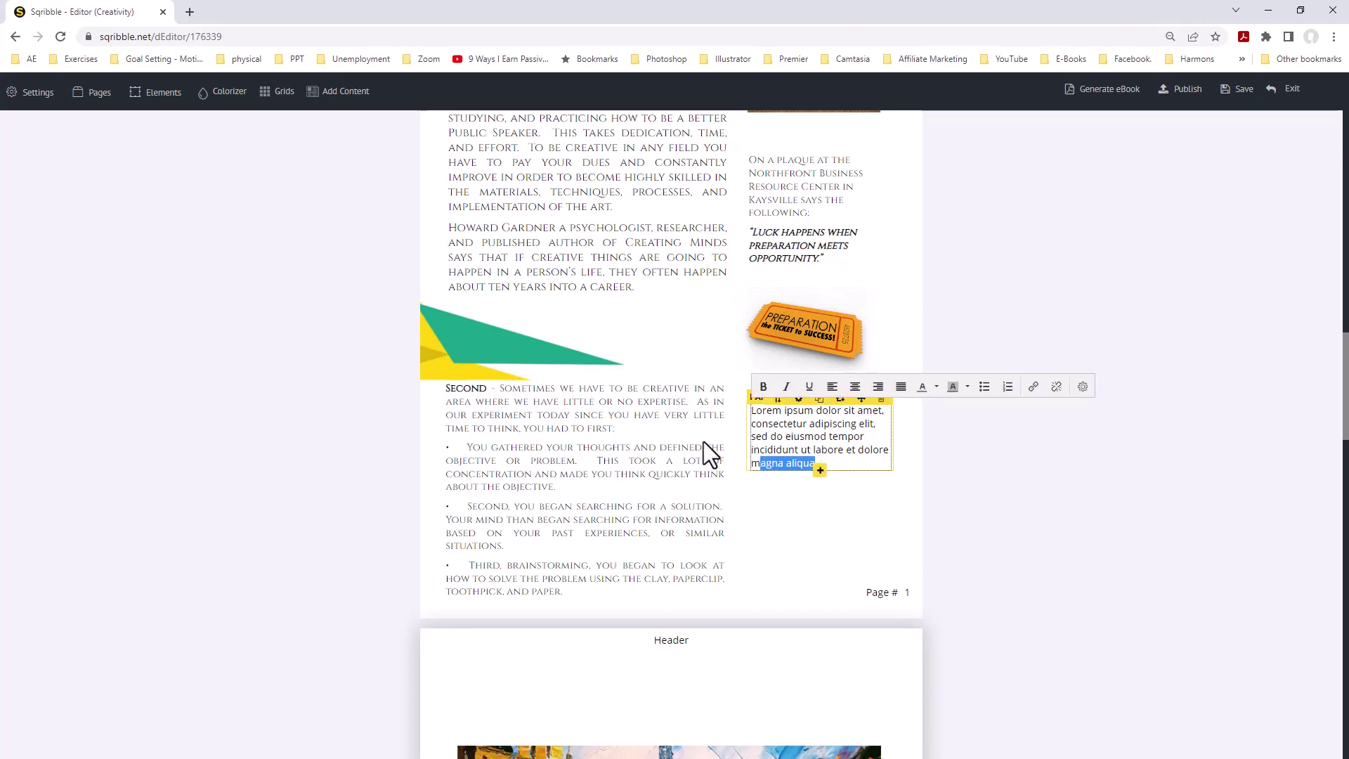
key("ctrl+a")
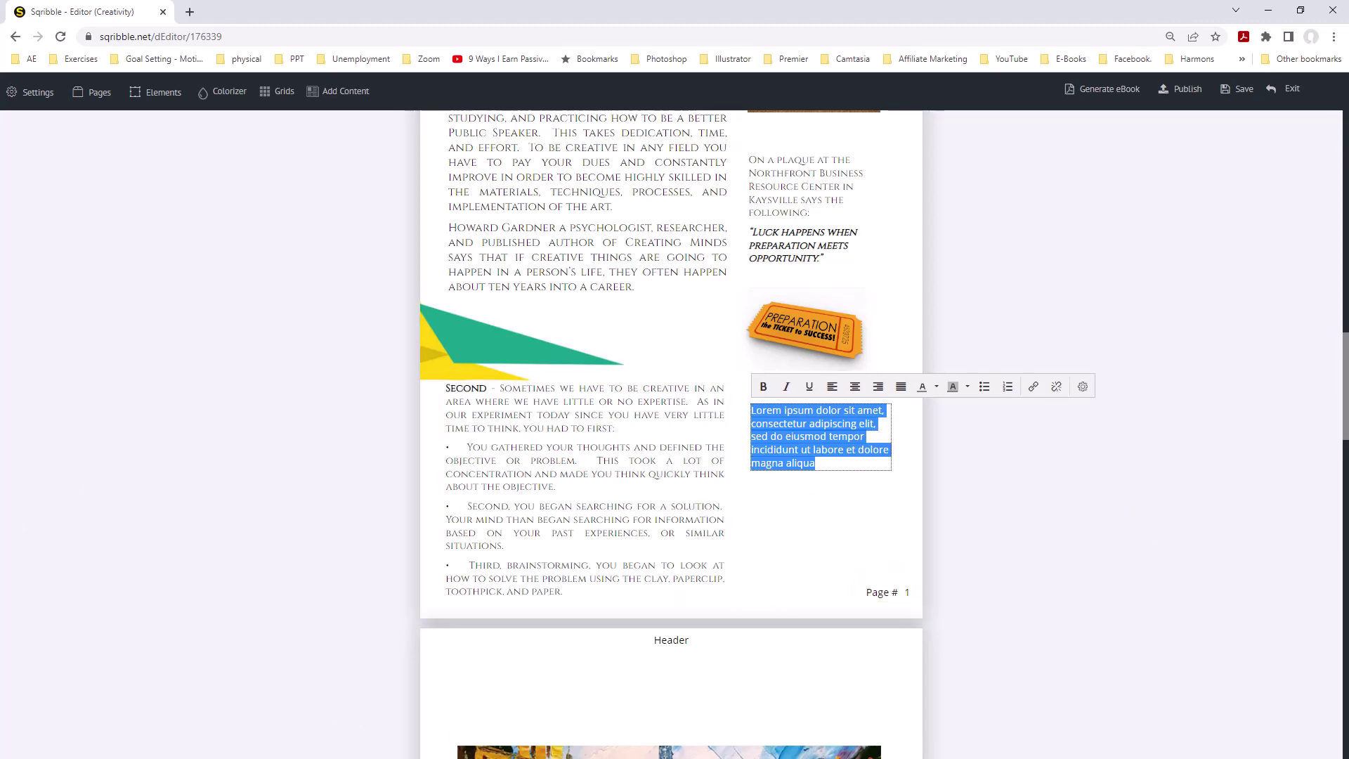
key("alt+Tab")
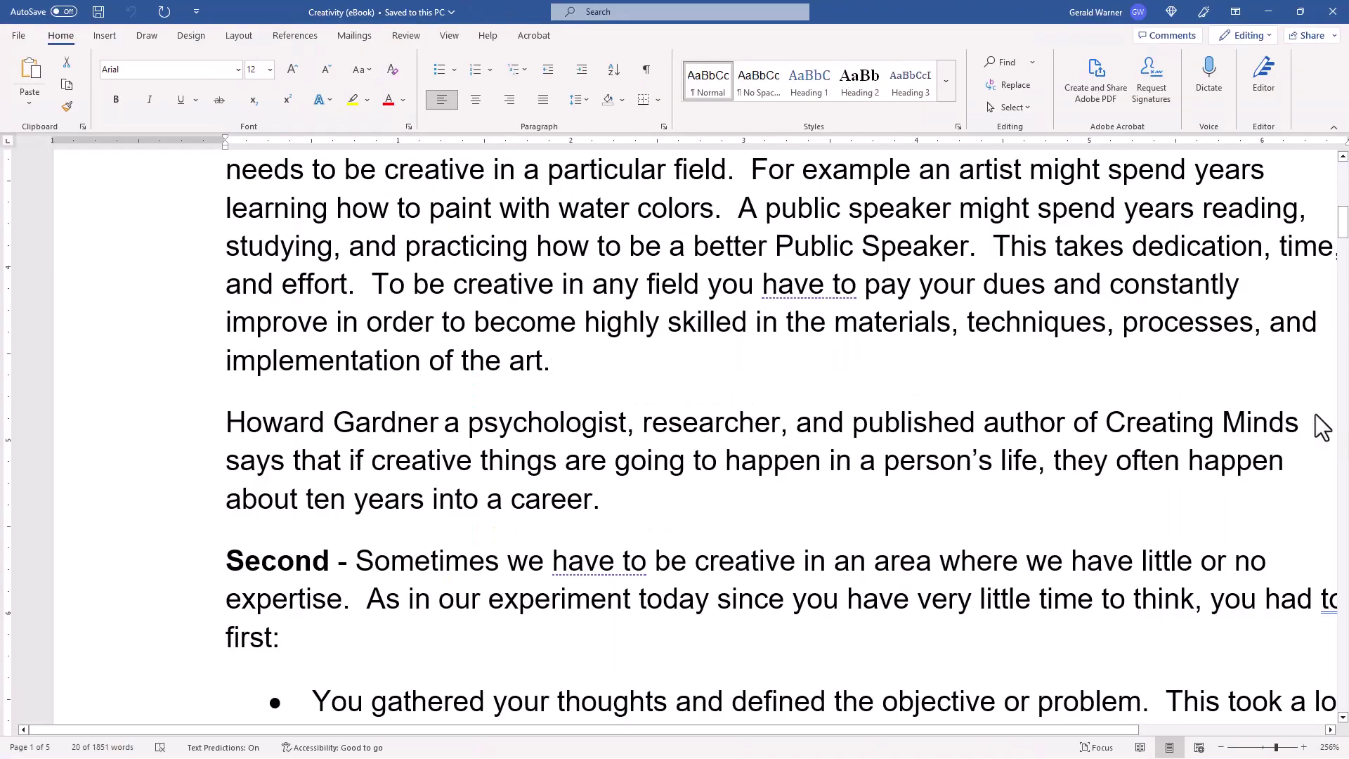
- Select the Wallas text from 'In 1926' through the four-step list ending 'Implementation'
scroll(1256, 199, "up", 8)
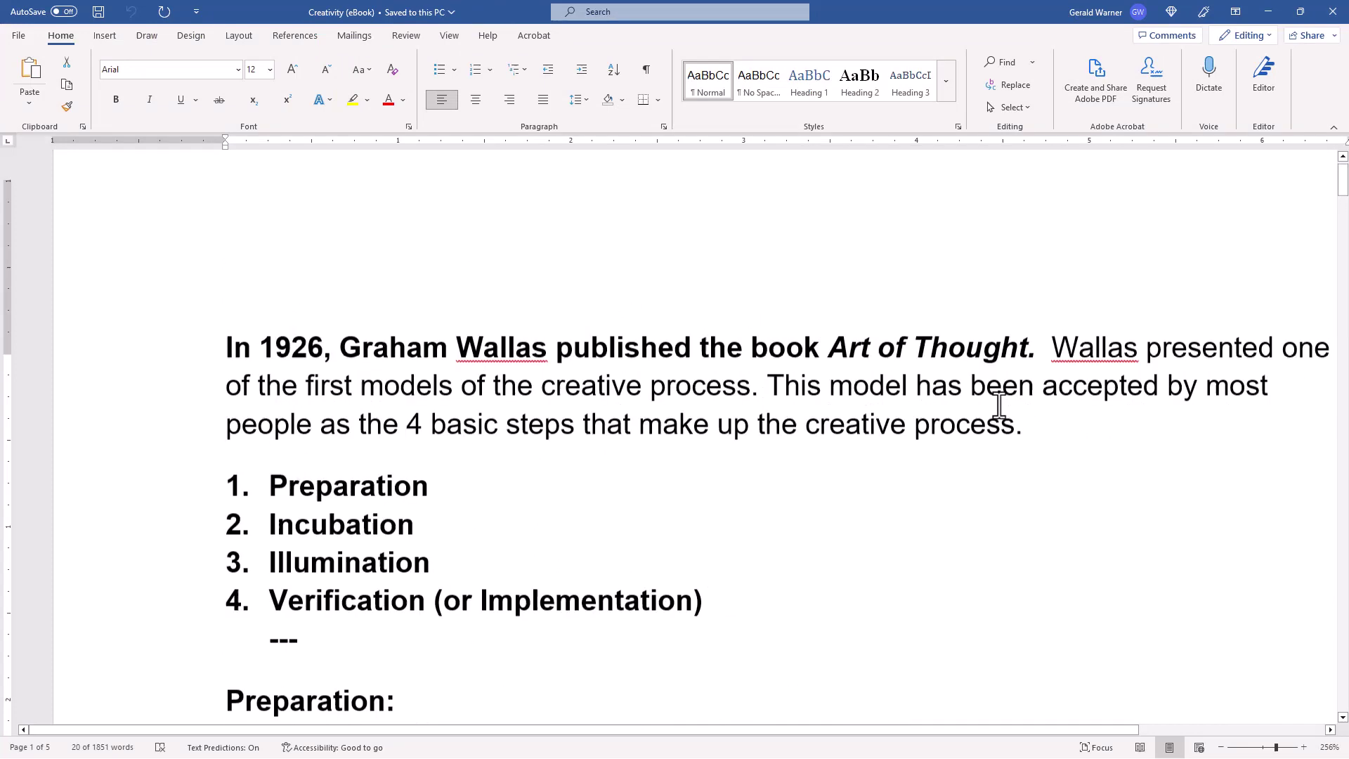
scroll(999, 406, "up", 1)
scroll(883, 415, "down", 3)
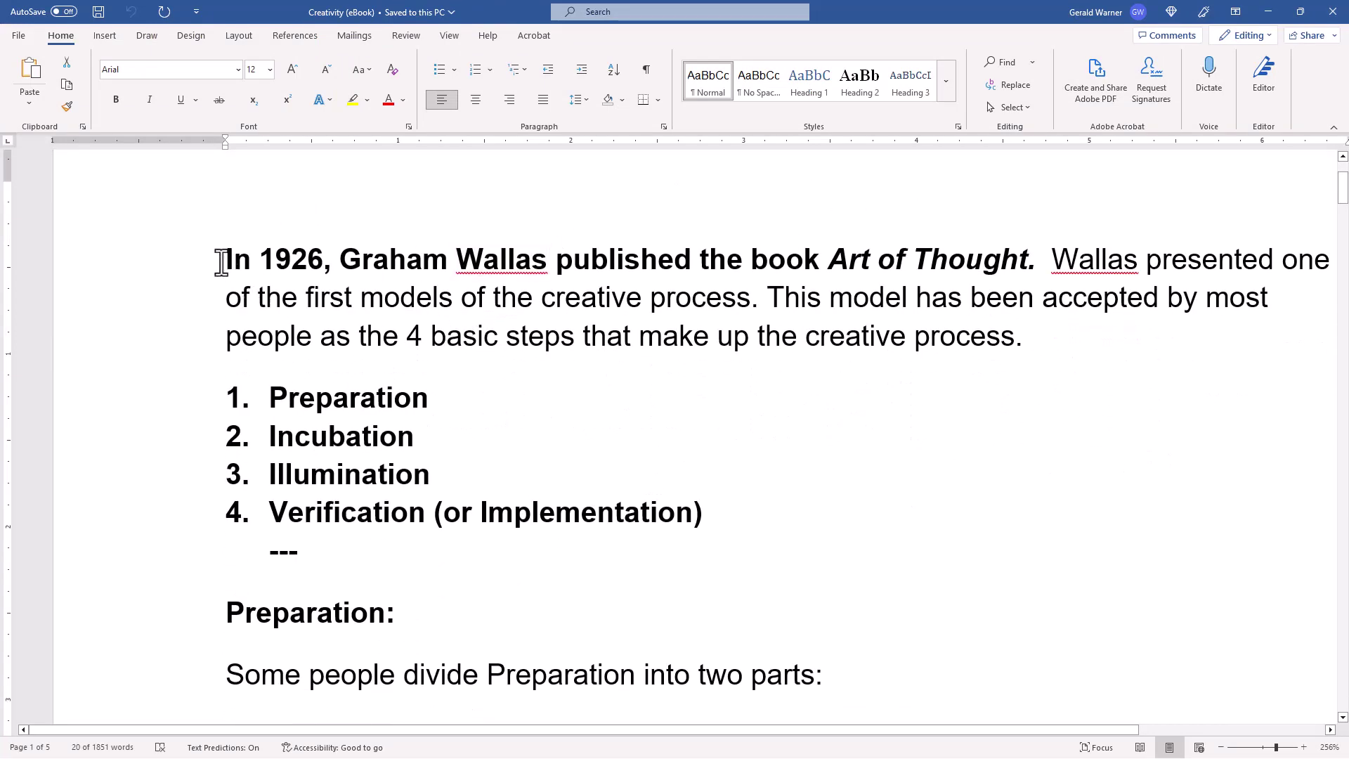
left_click_drag(220, 261, 706, 520)
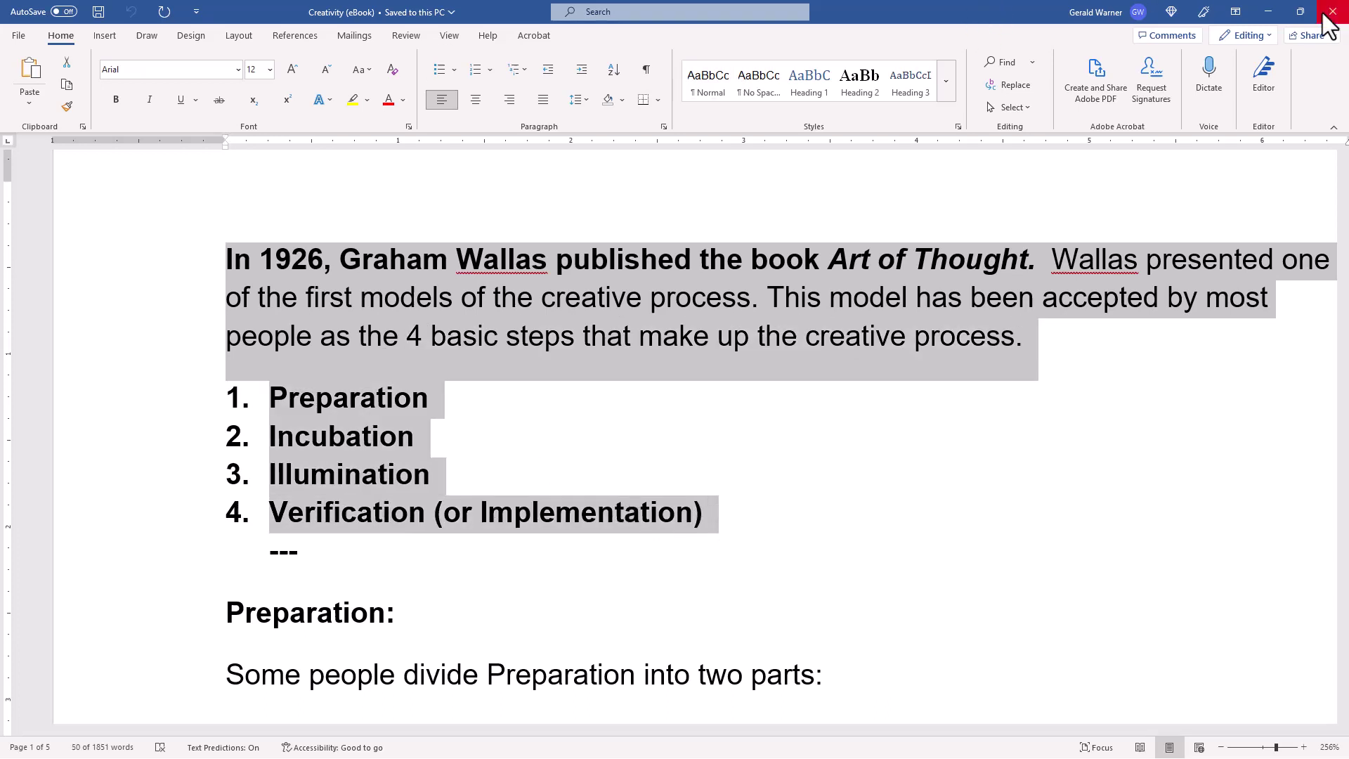
- Paste the Wallas paragraph and four numbered steps as plain text into the sidebar placeholder
left_click(1267, 12)
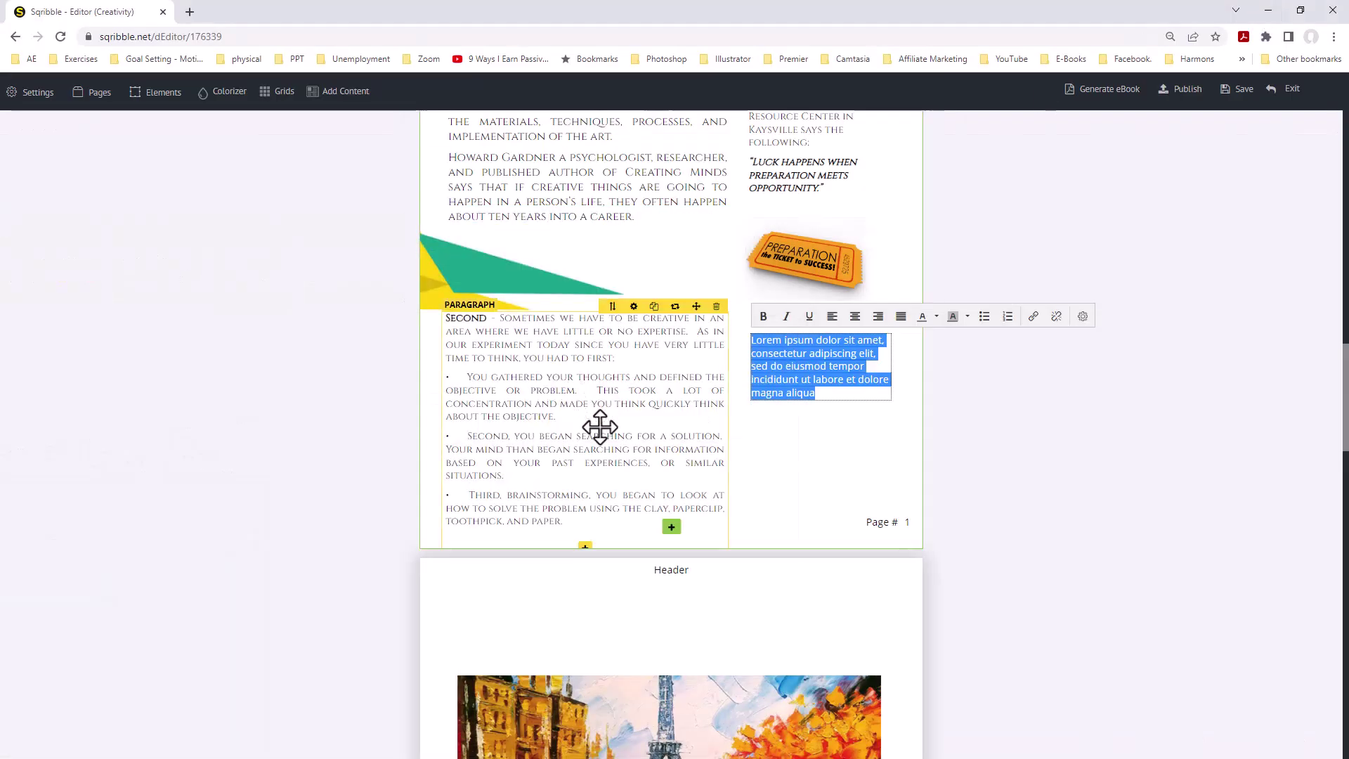
right_click(783, 351)
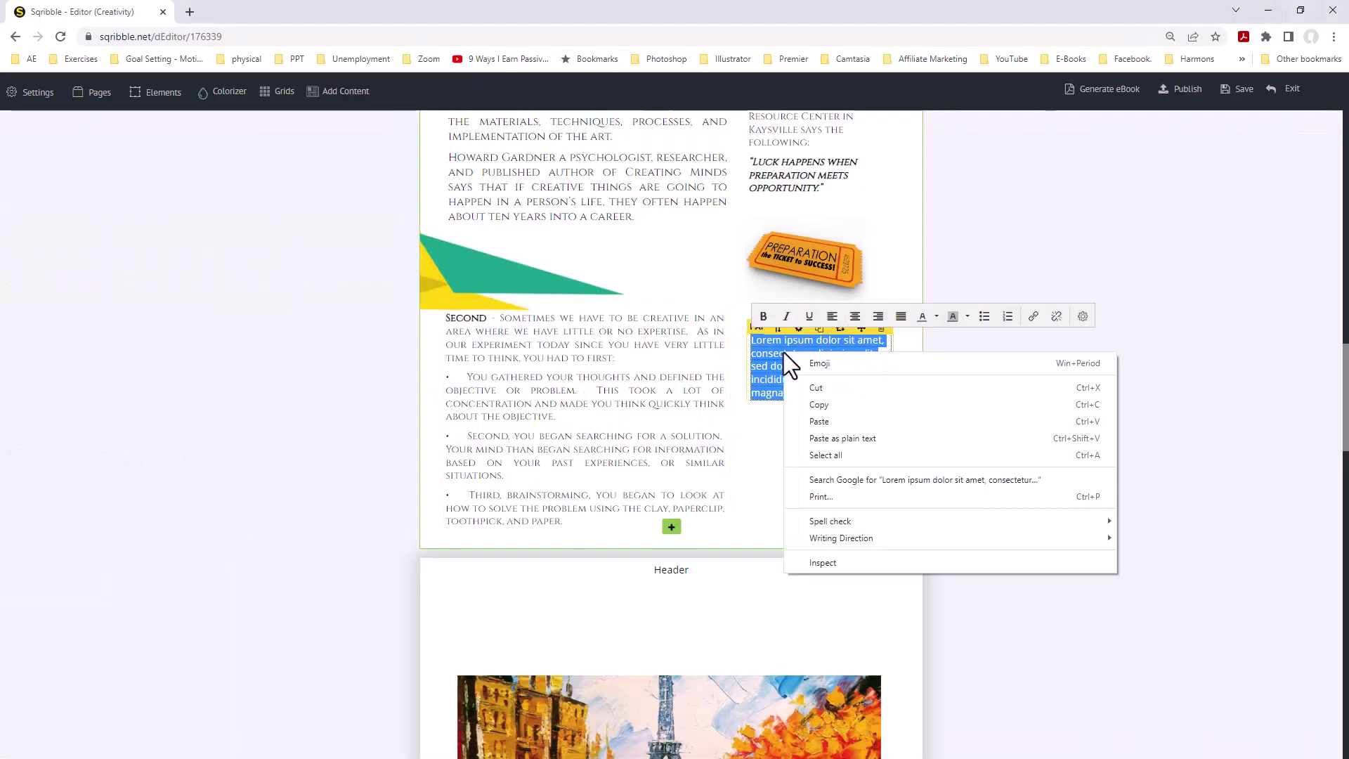
left_click(846, 437)
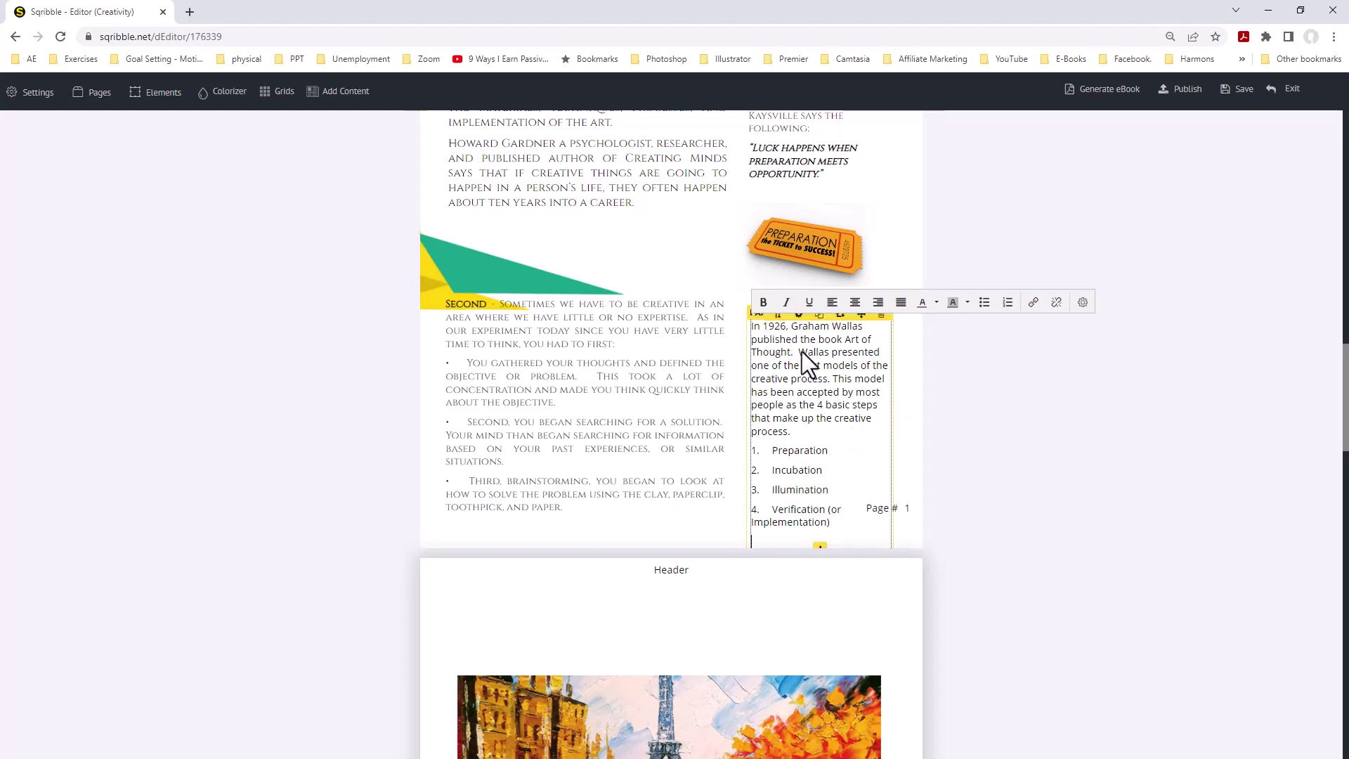
scroll(808, 361, "up", 1)
scroll(809, 344, "down", 1)
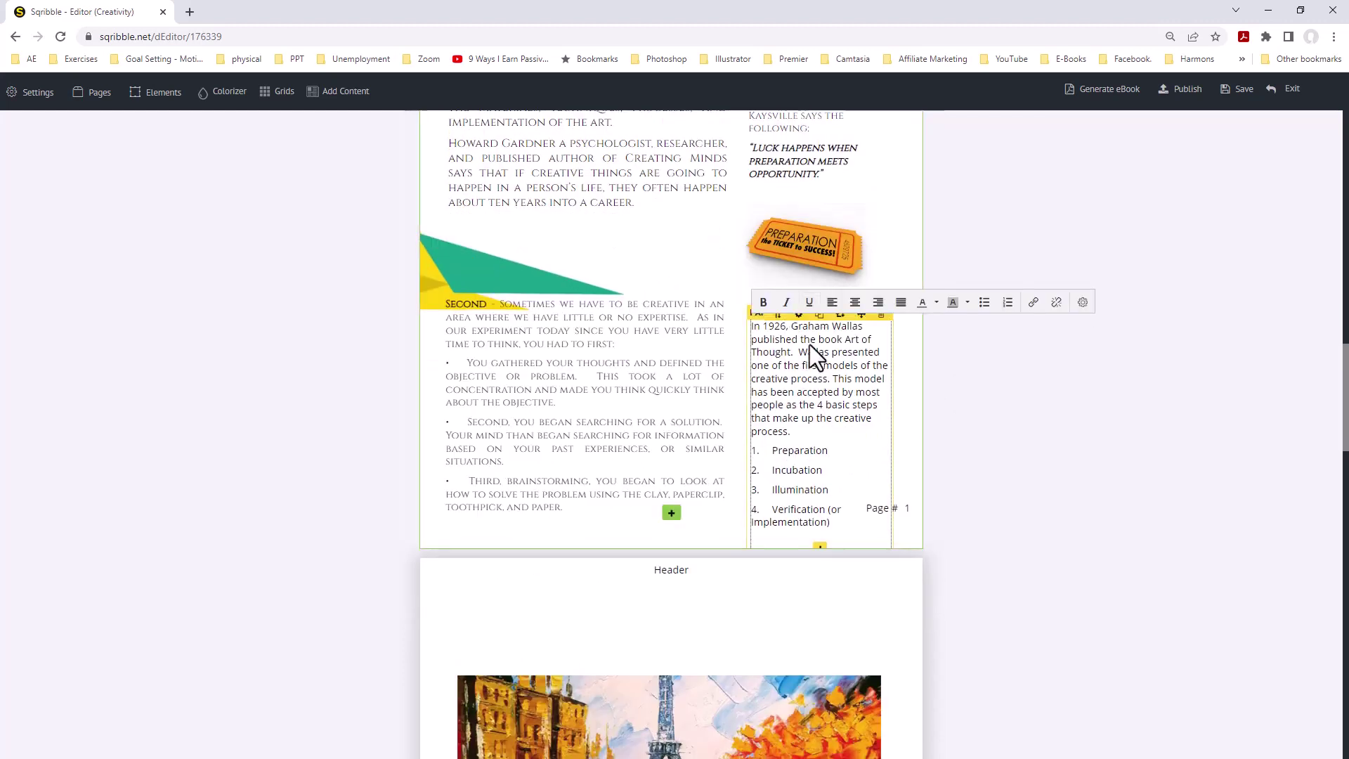
left_click(888, 225)
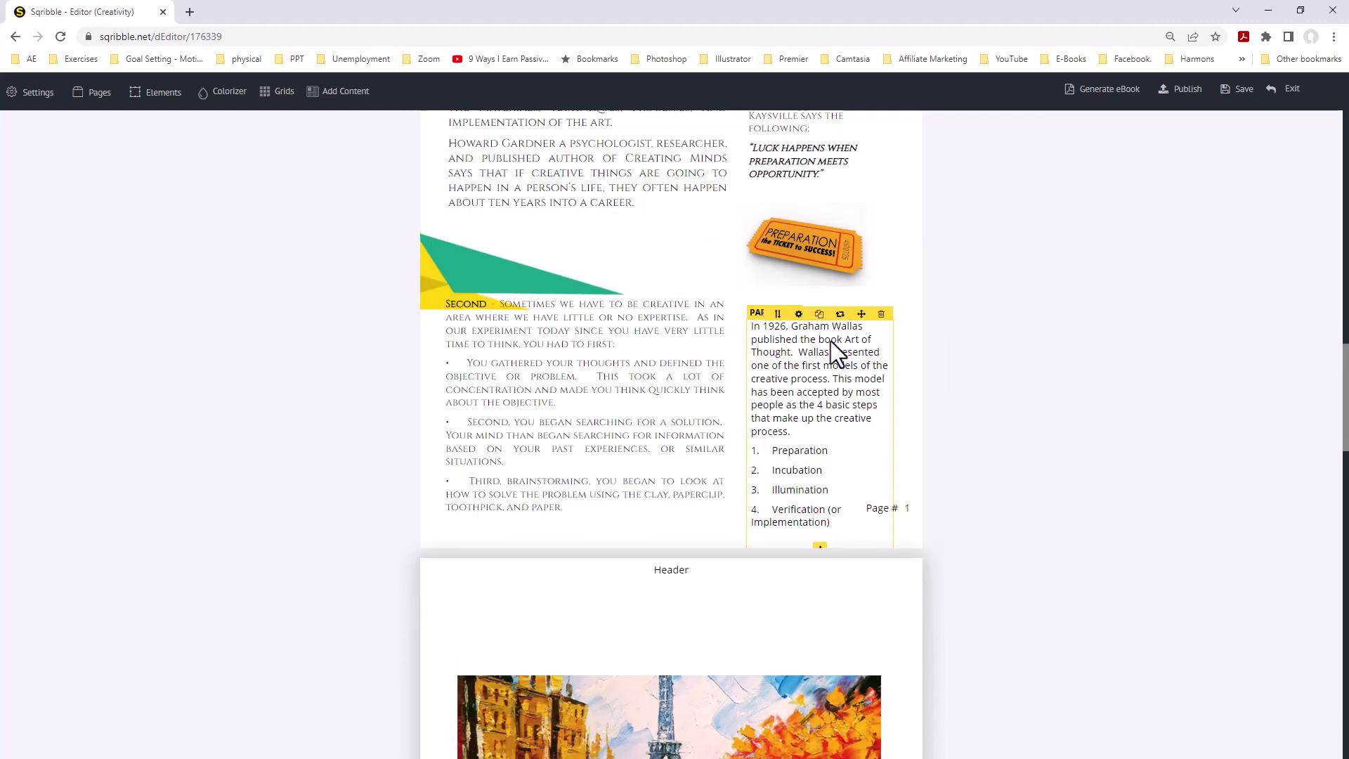
- Select part of the pasted Wallas sentence, then scroll up the eBook
left_click_drag(830, 340, 861, 289)
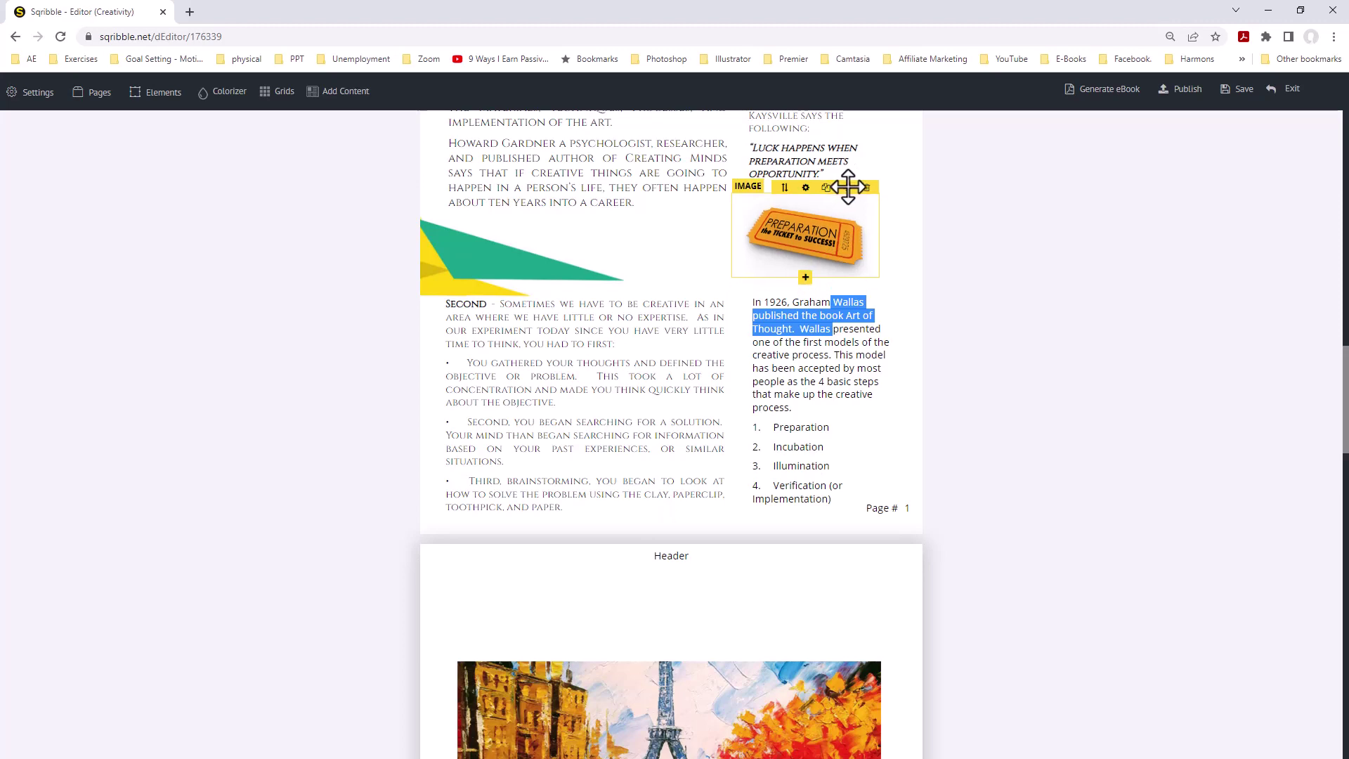
scroll(900, 201, "up", 1)
scroll(898, 204, "up", 5)
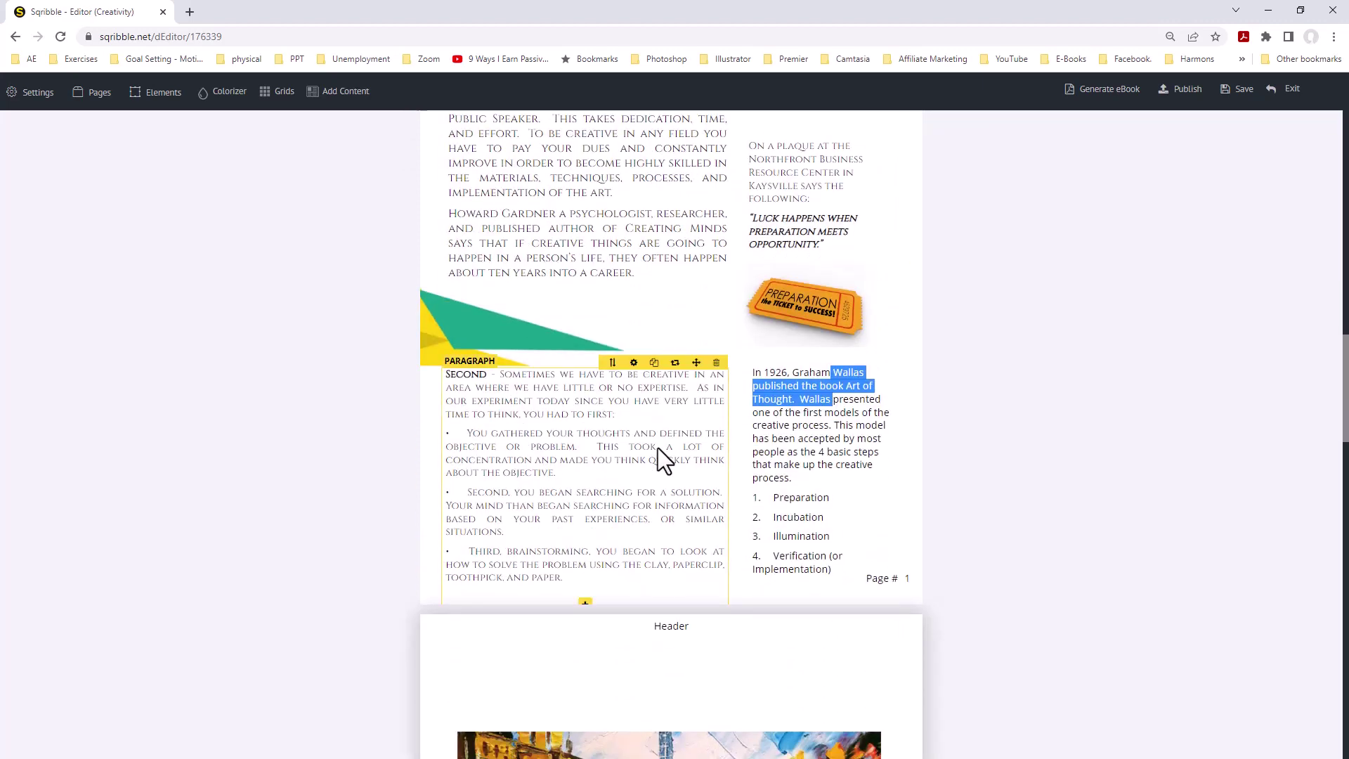
scroll(657, 448, "up", 3)
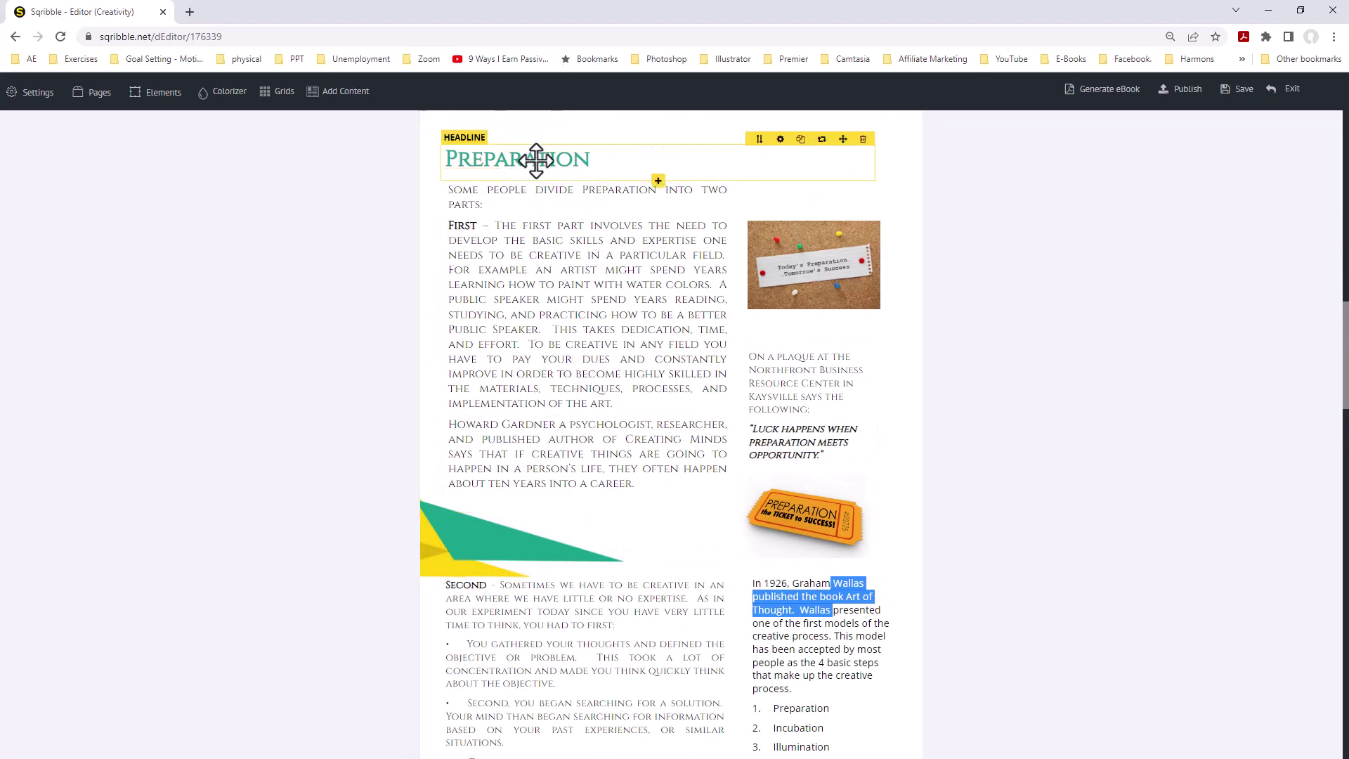
- Replace the first Table of Contents entry's Lorem Ipsum text with 'Preparation'
scroll(638, 383, "up", 5)
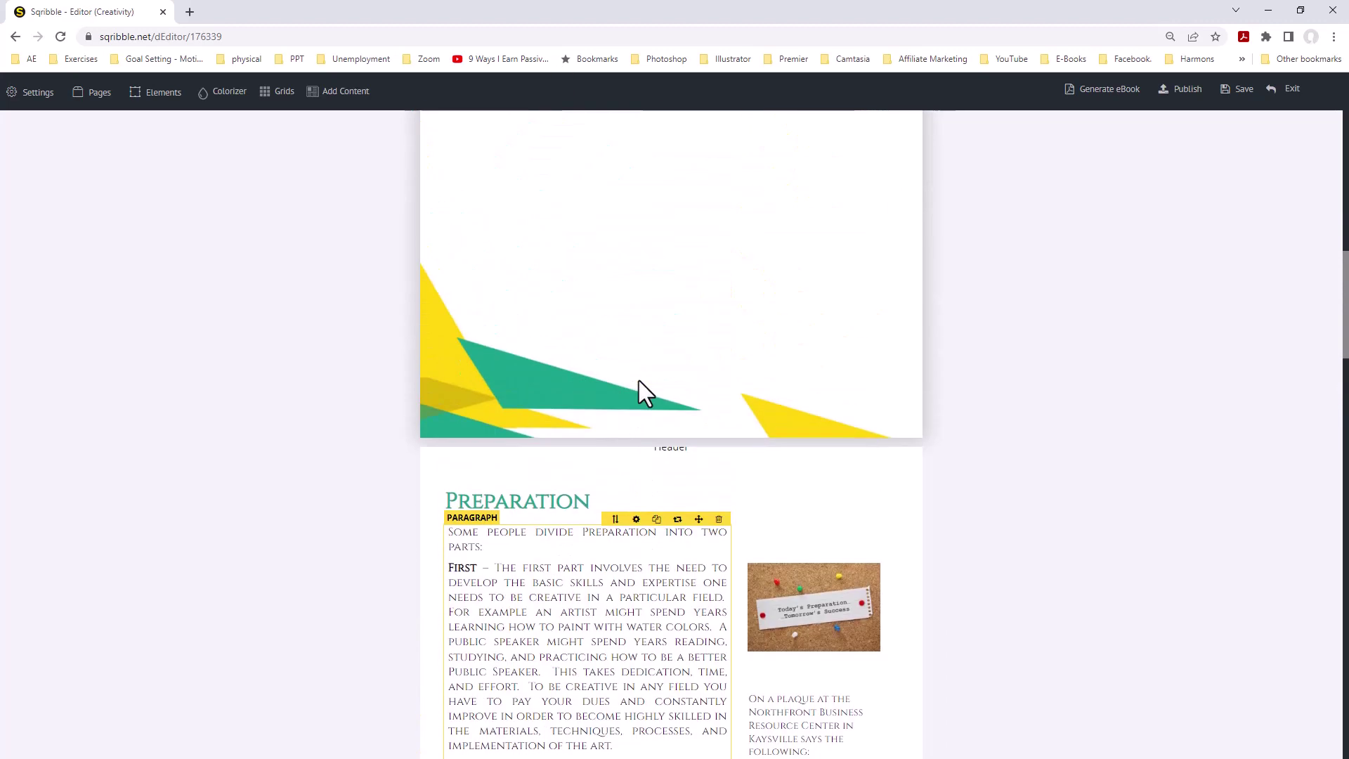
scroll(639, 381, "up", 10)
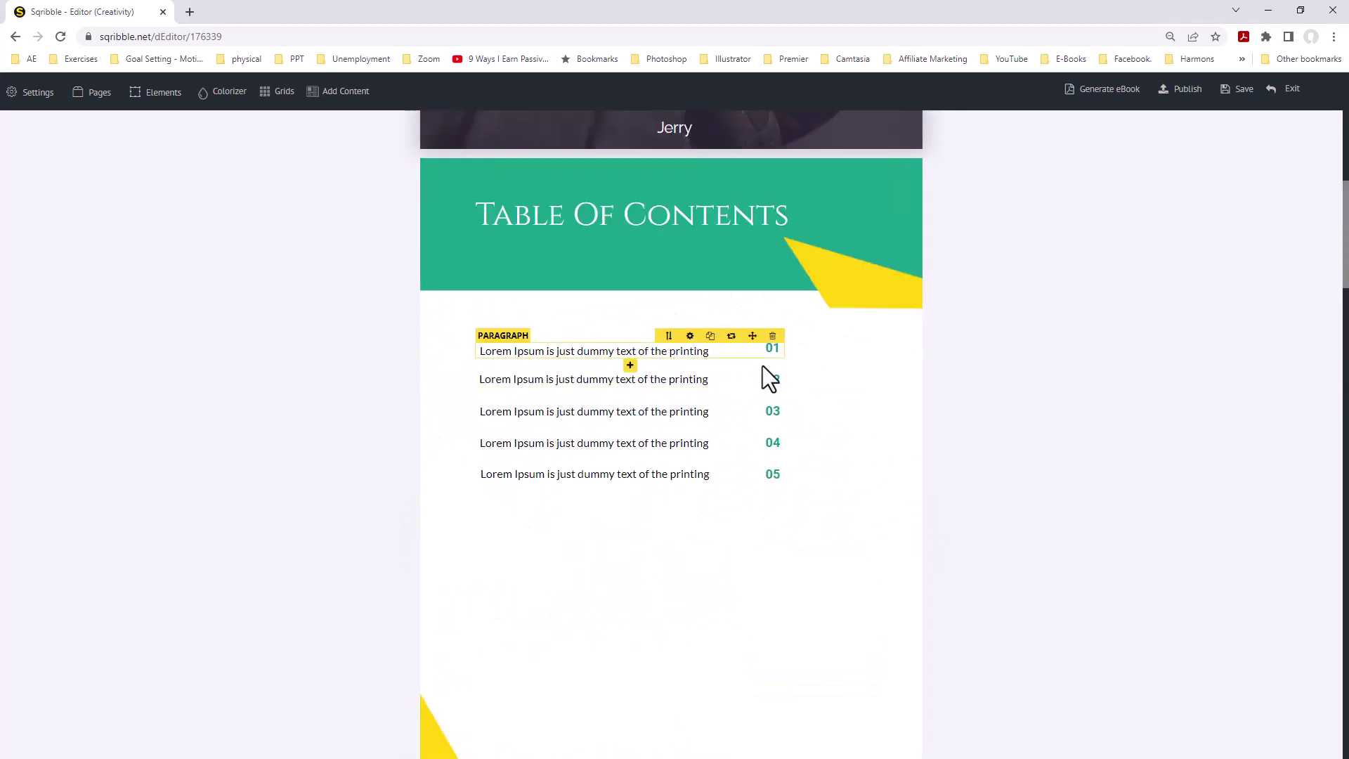
left_click_drag(650, 351, 465, 347)
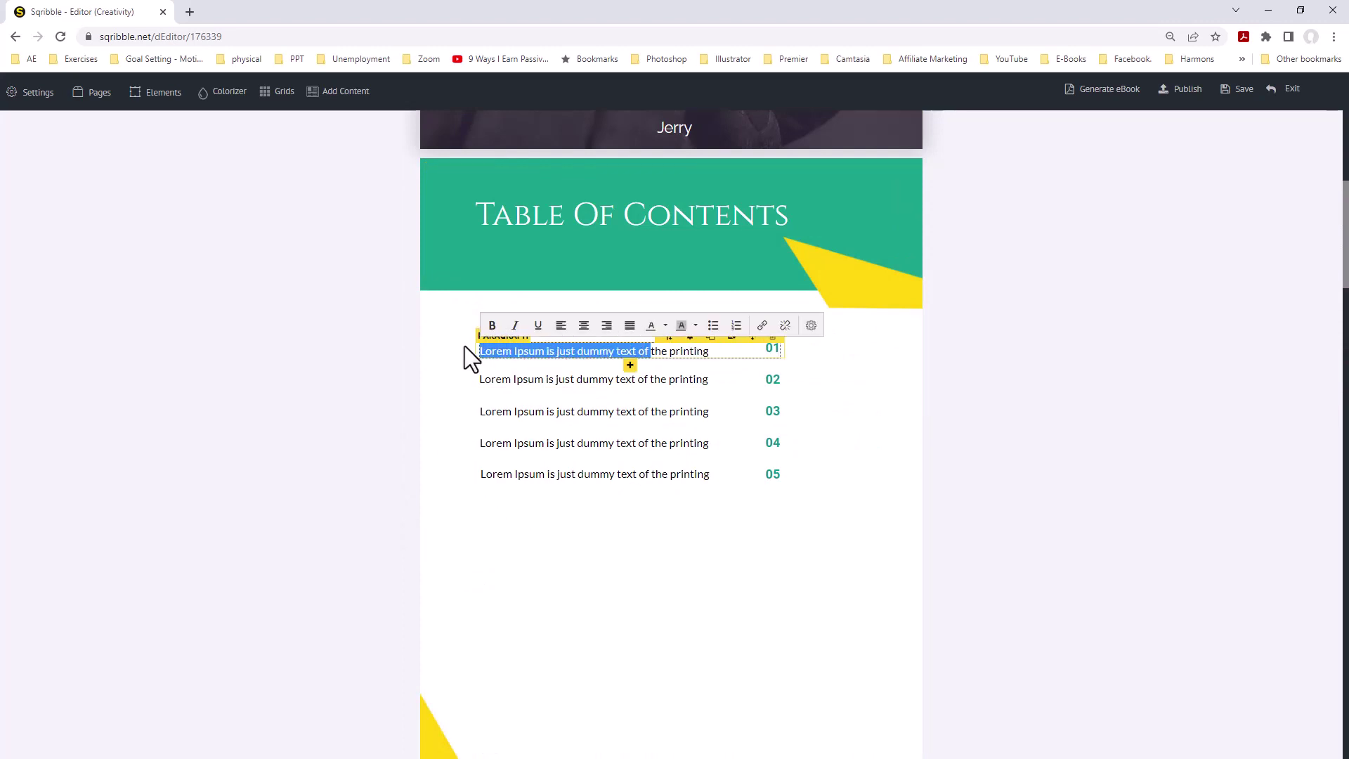
left_click(685, 349)
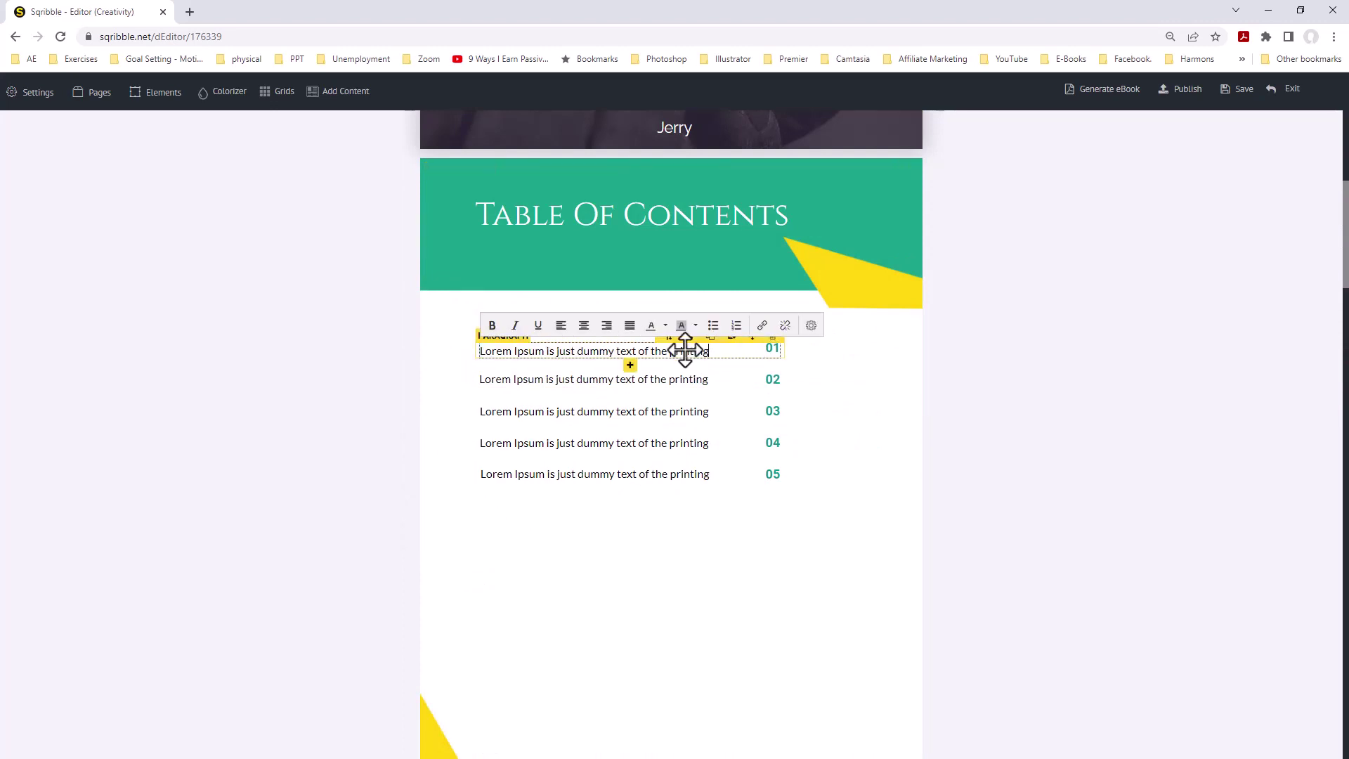
left_click_drag(709, 351, 453, 350)
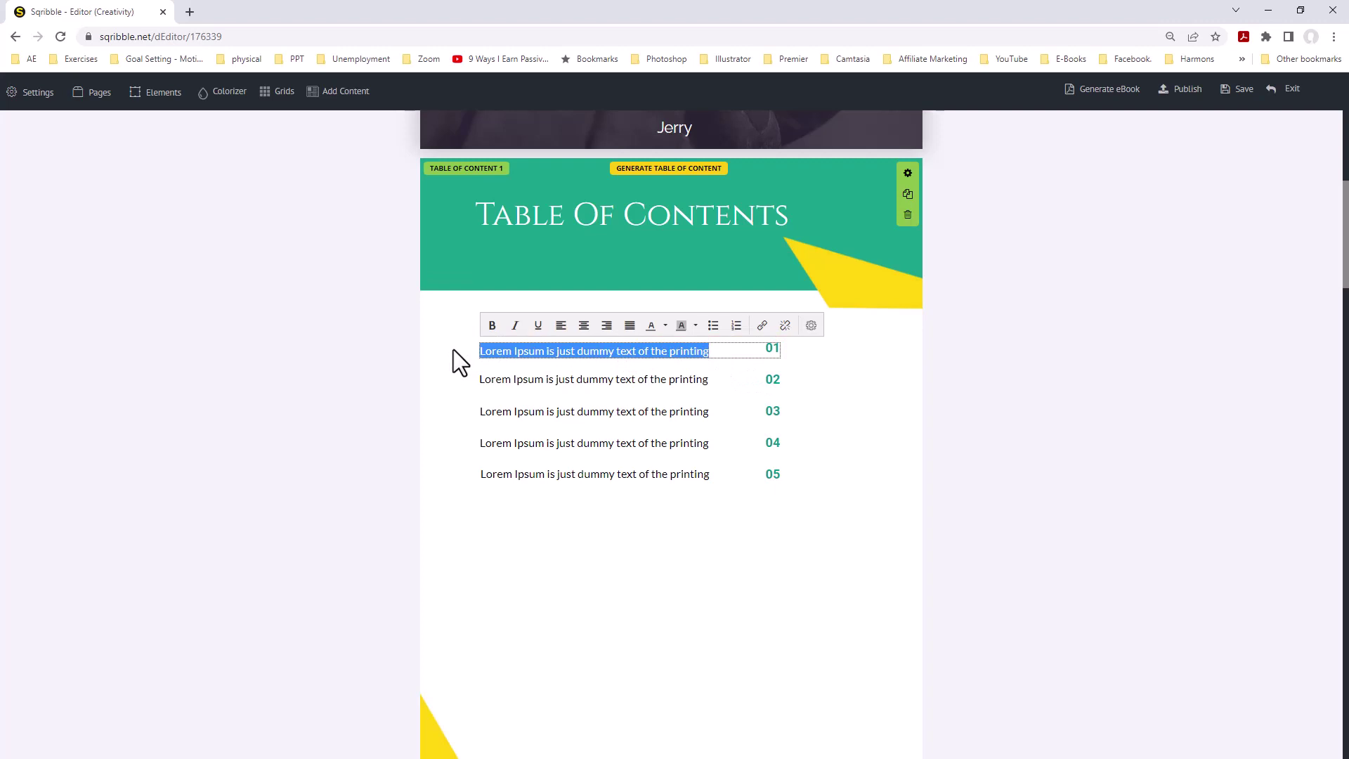
type("k")
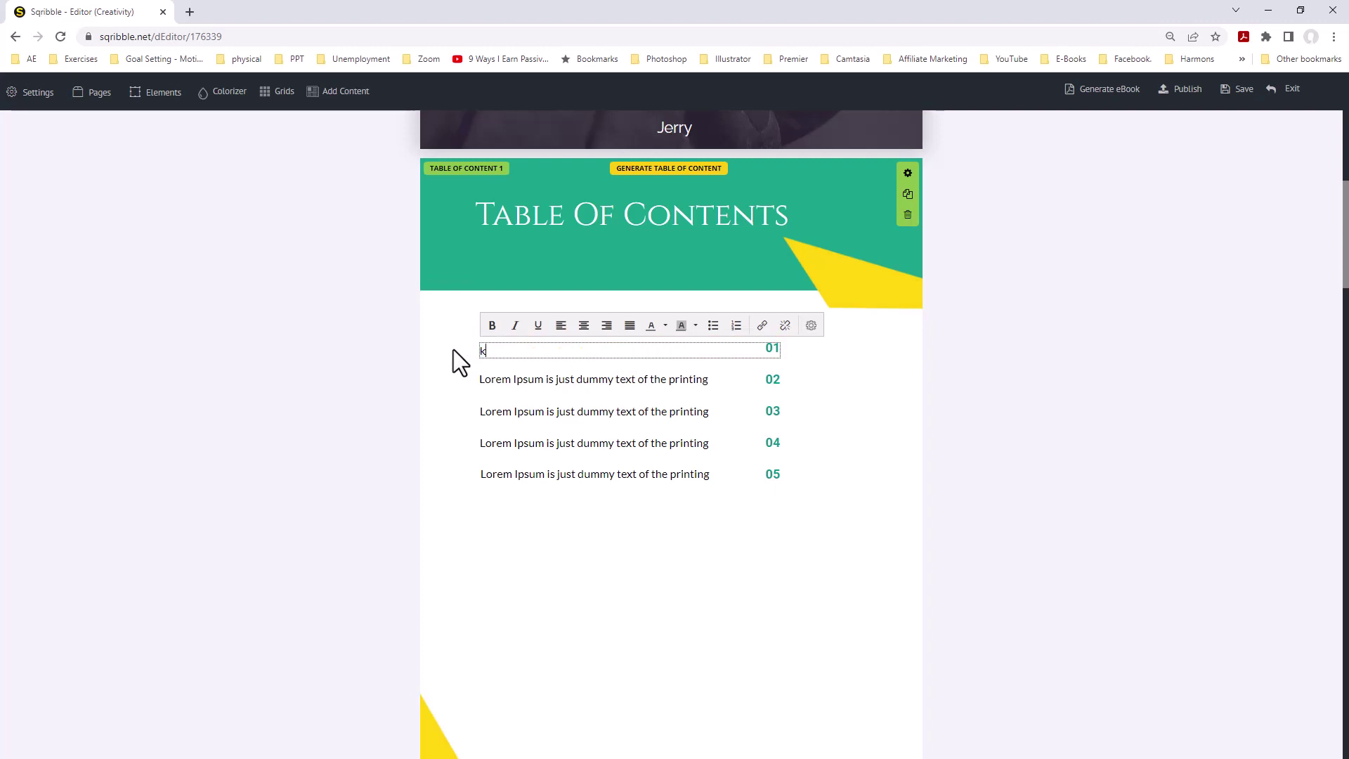
type("reparation")
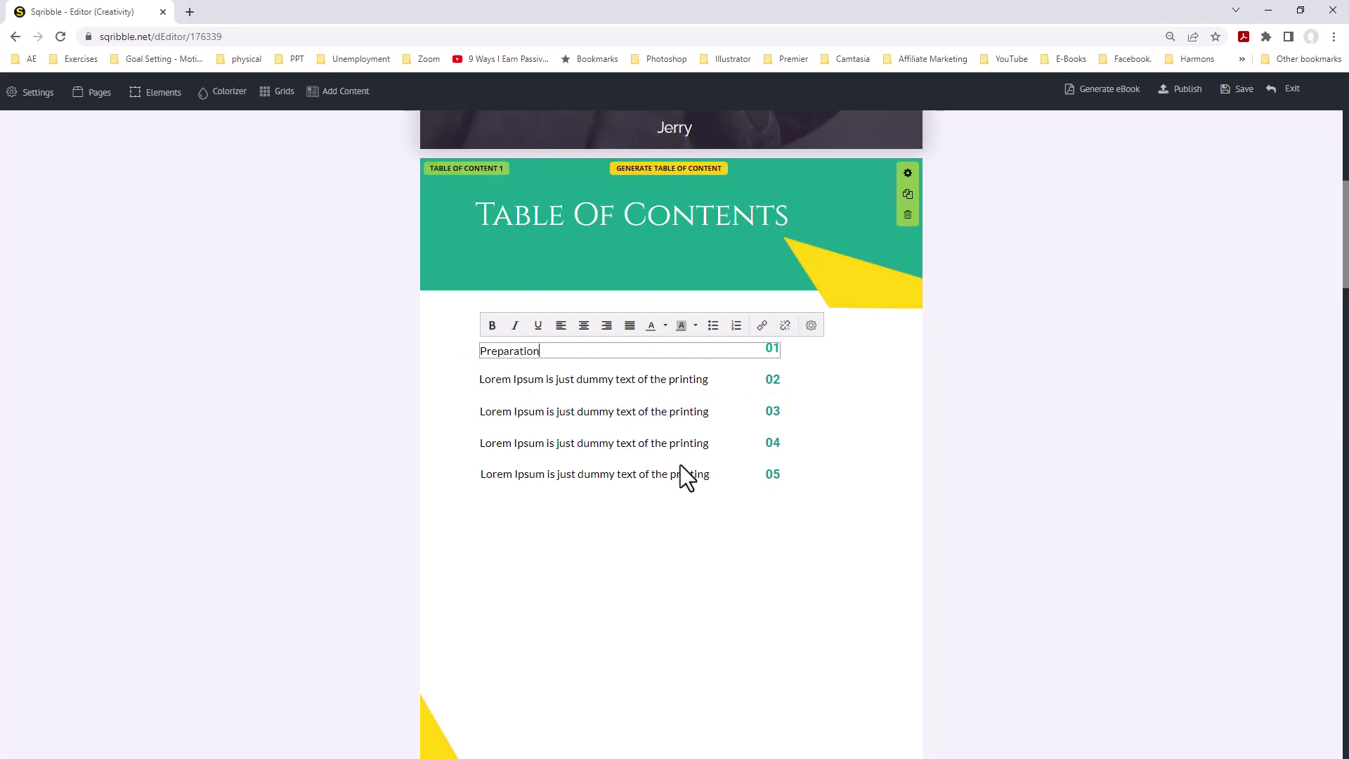
left_click(961, 380)
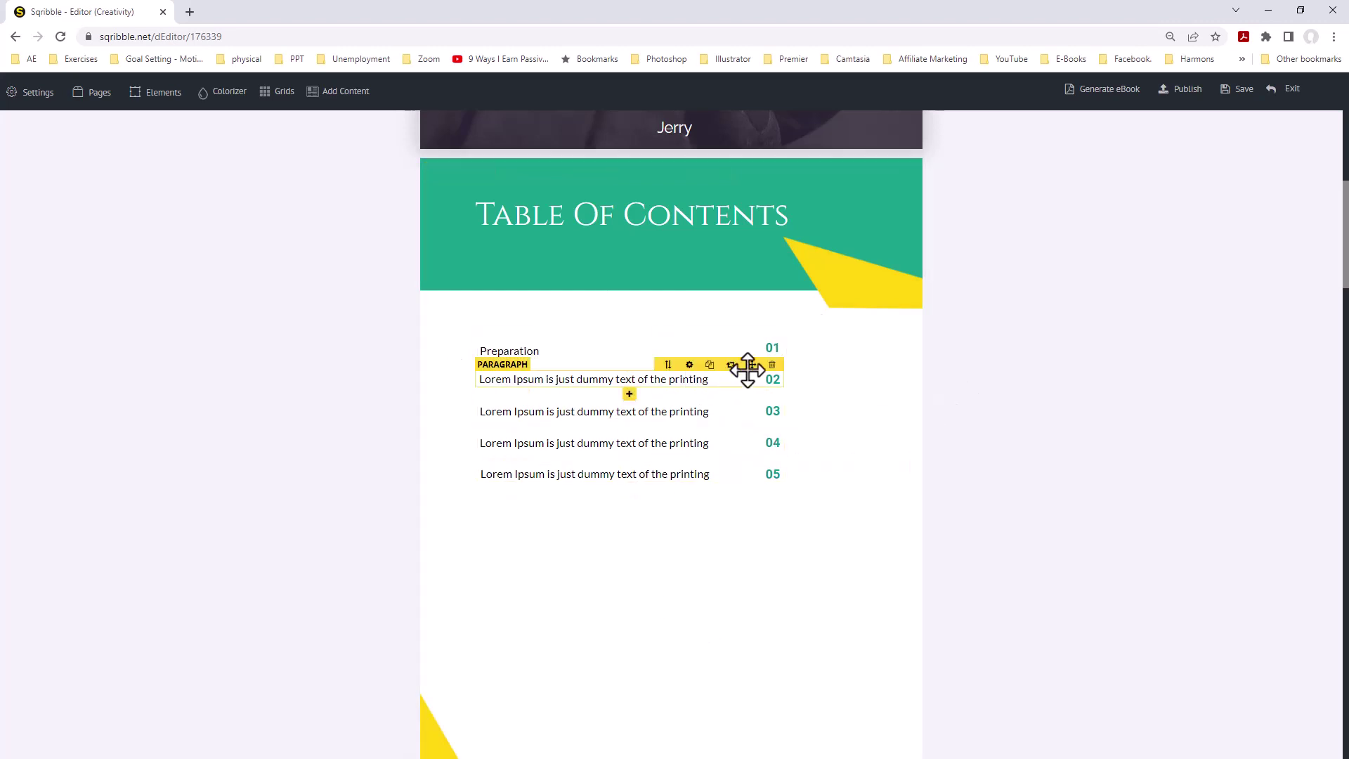
- Return to the cover page and save the Creativity eBook
scroll(685, 407, "up", 8)
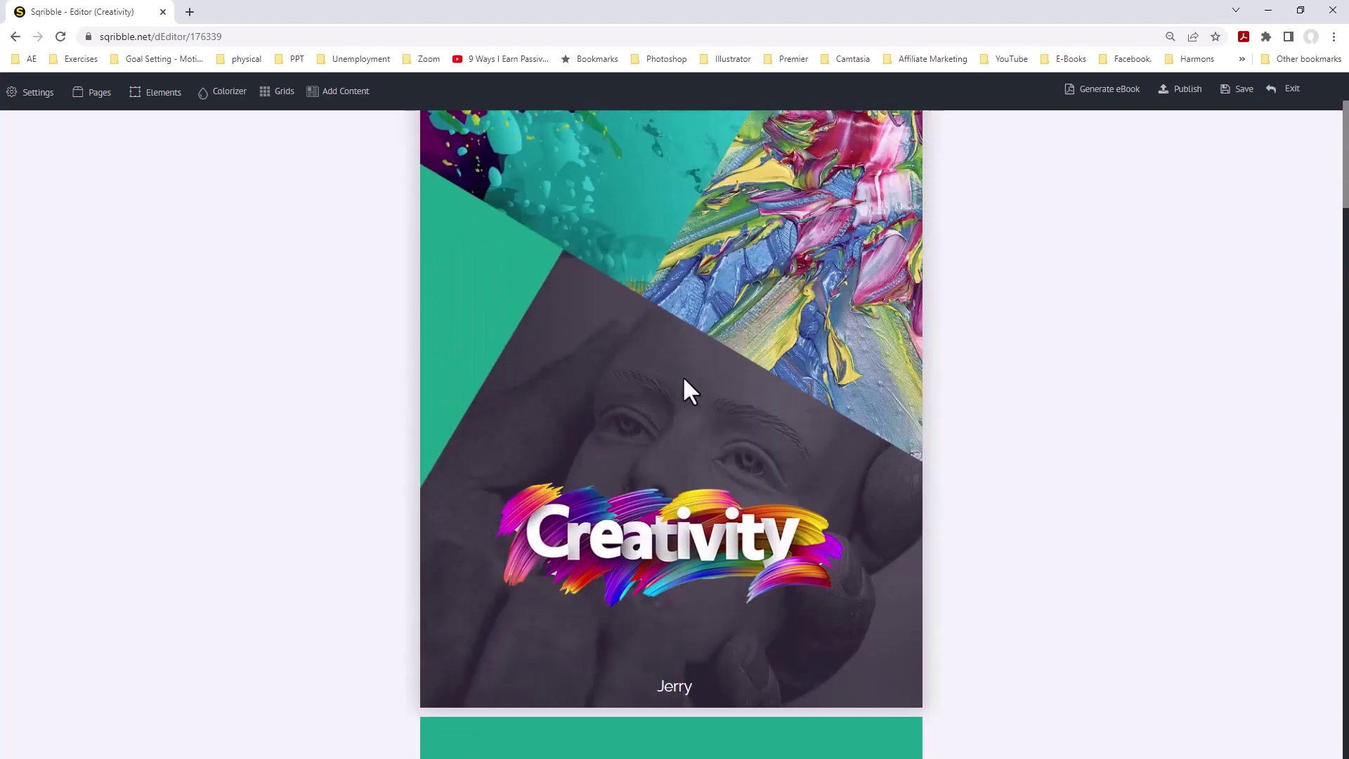
scroll(682, 390, "up", 2)
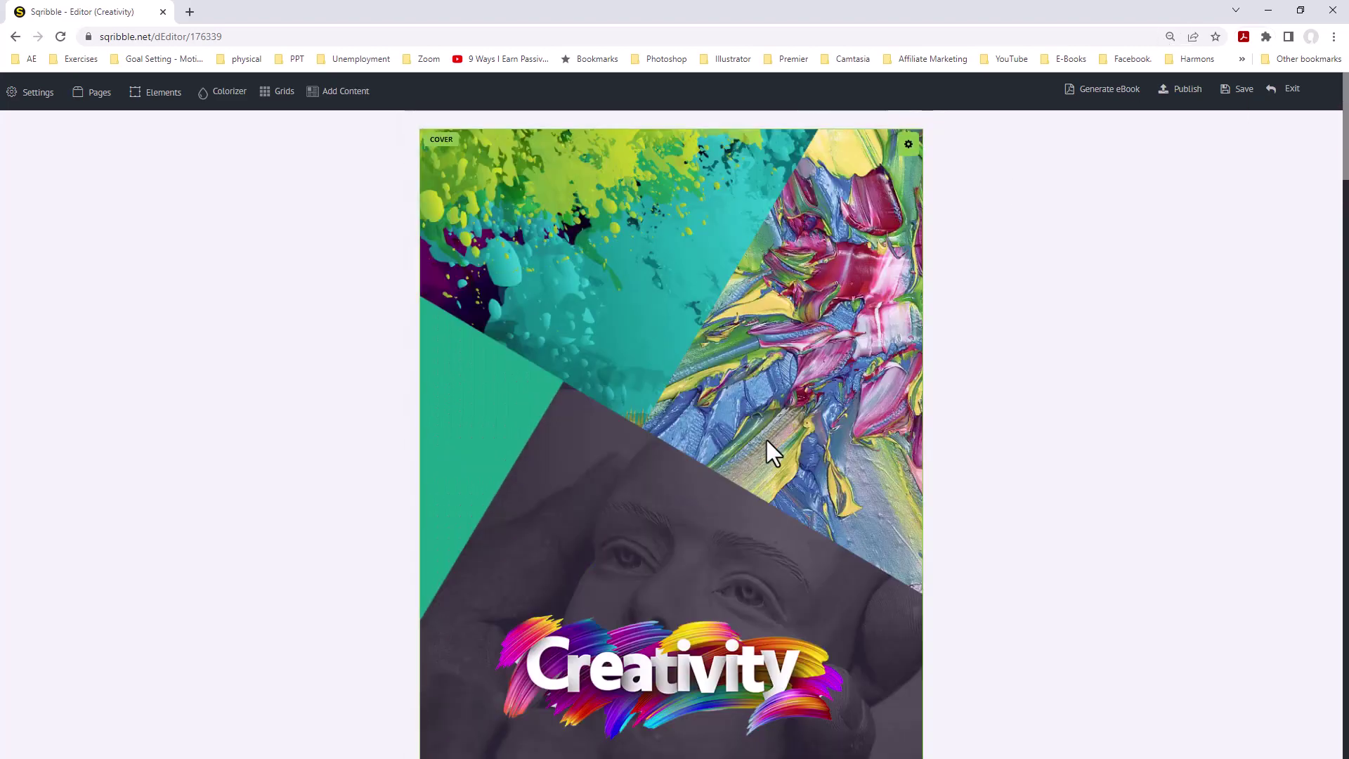
scroll(768, 452, "down", 2)
scroll(765, 438, "up", 1)
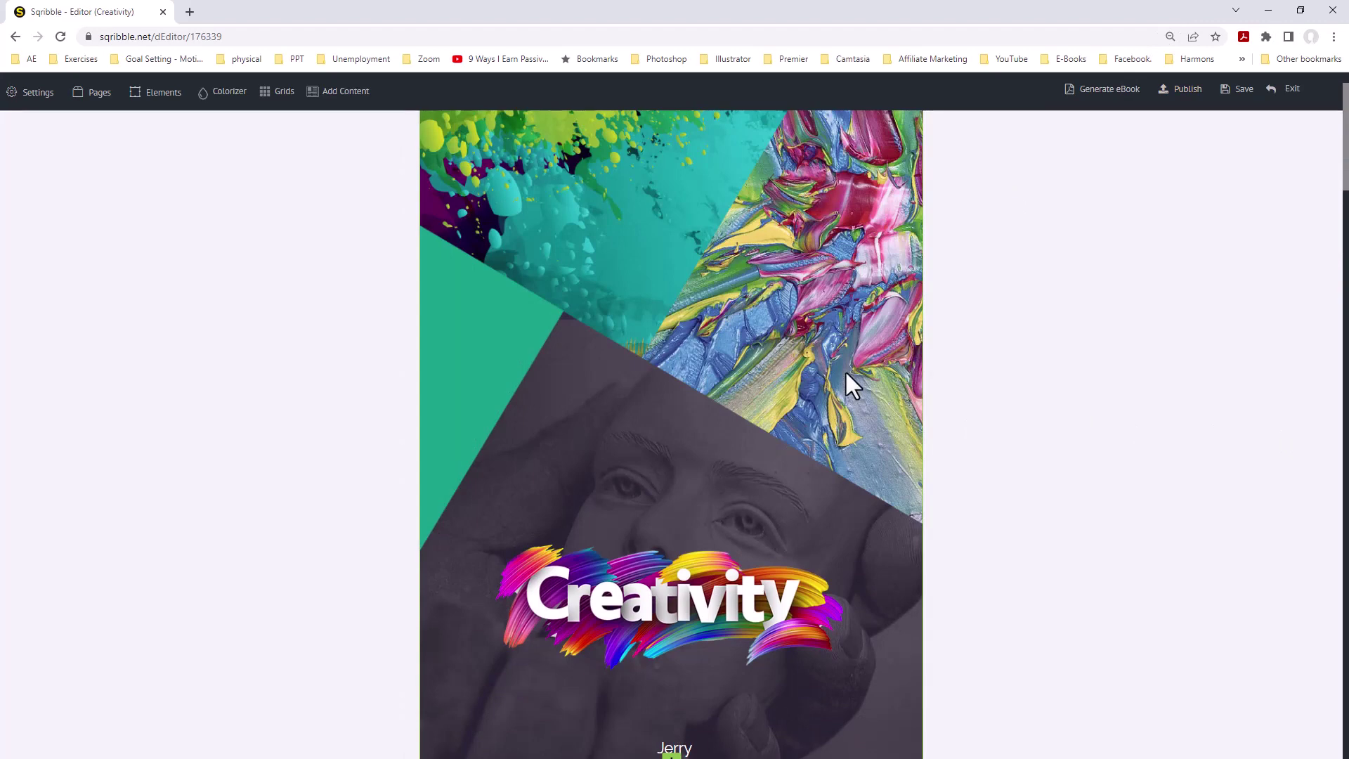
scroll(845, 369, "down", 3)
scroll(845, 370, "down", 8)
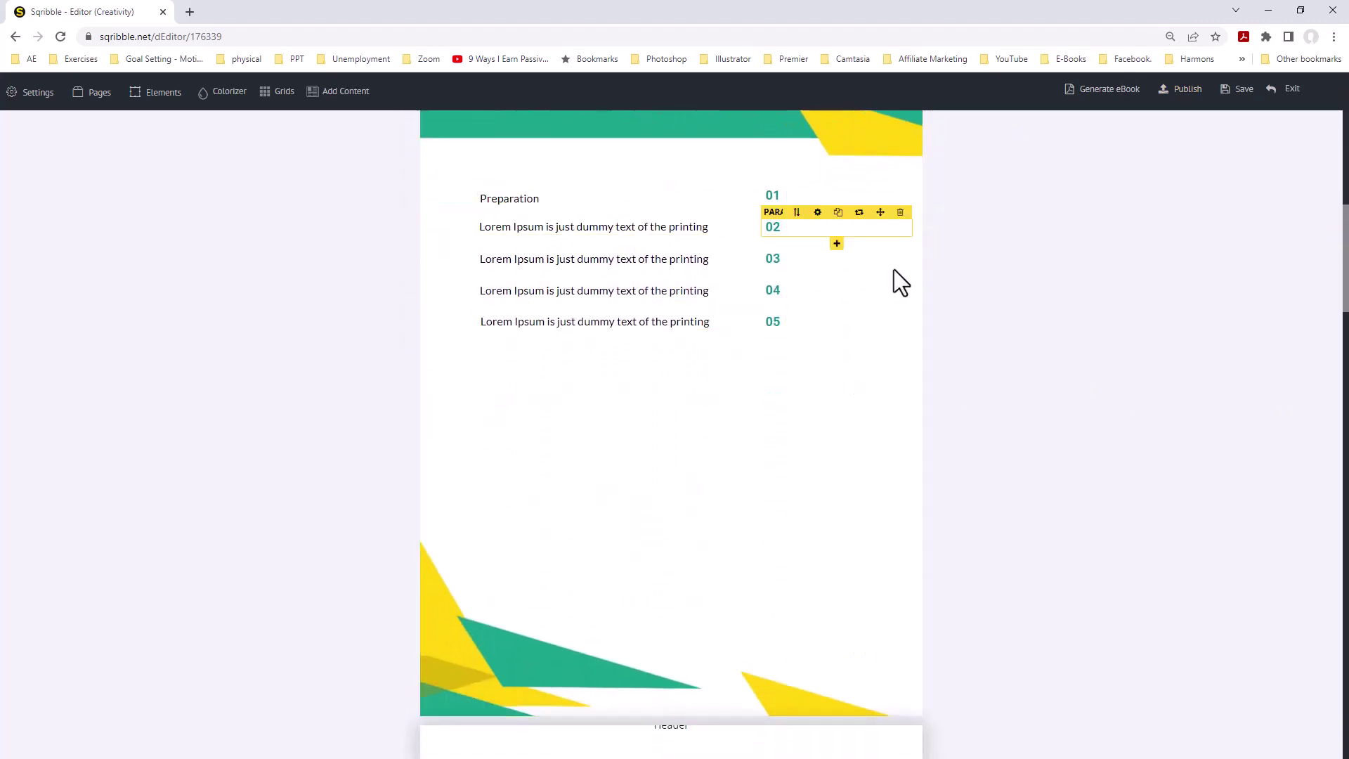
scroll(829, 413, "down", 1)
scroll(829, 413, "down", 10)
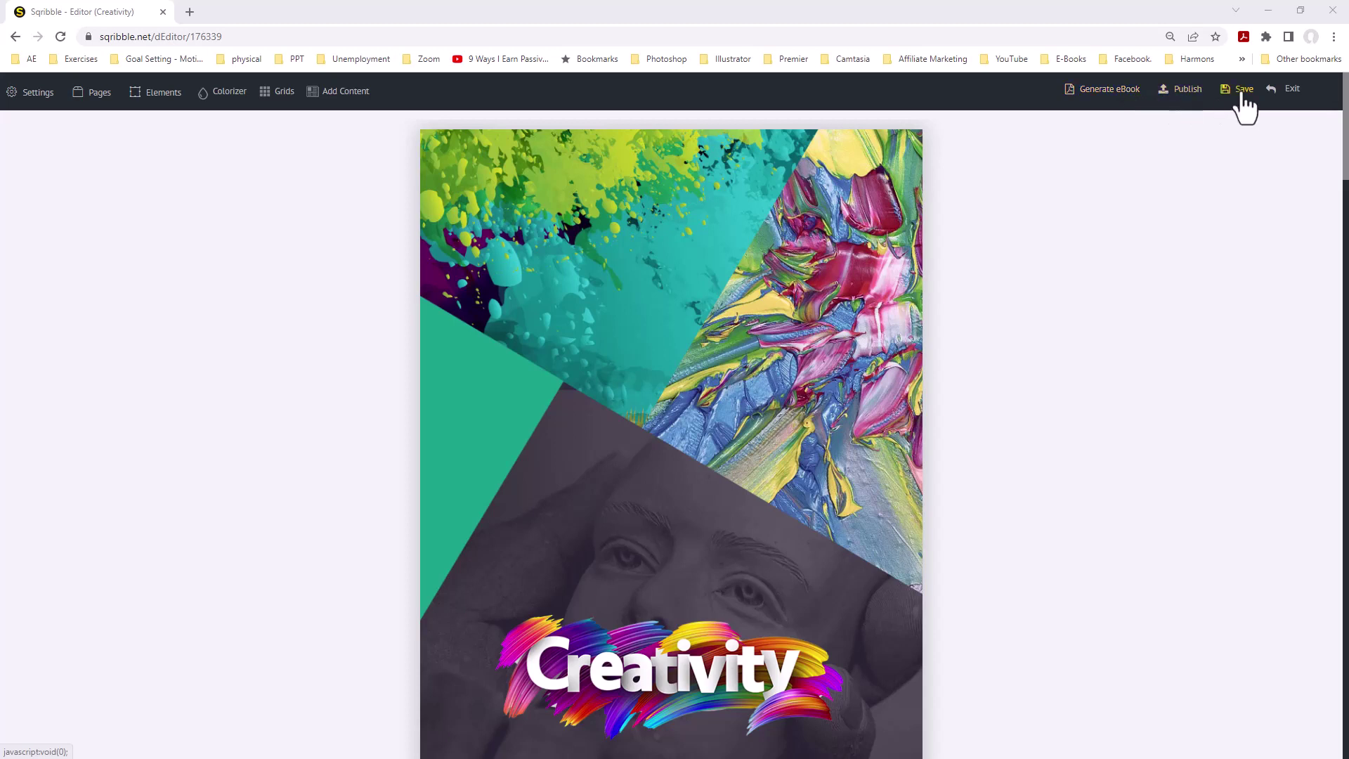
left_click(1293, 89)
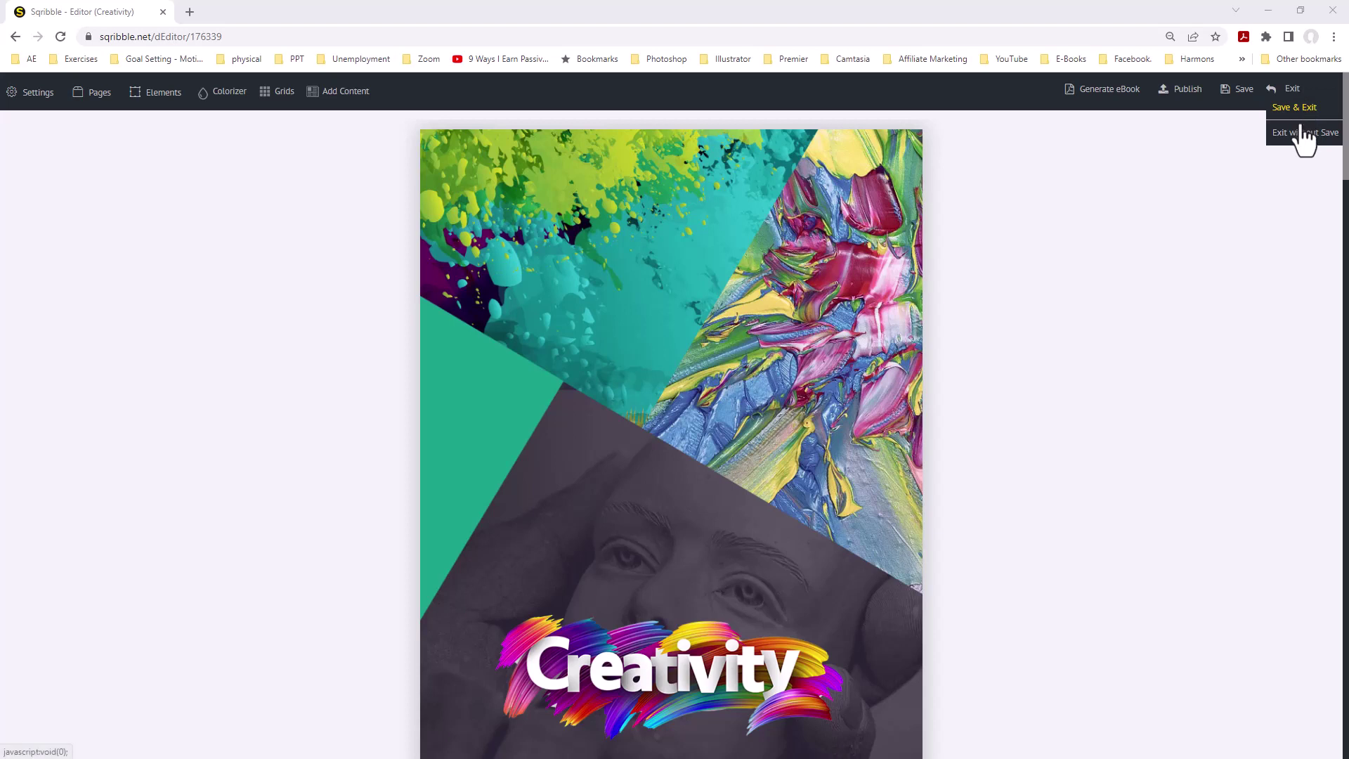